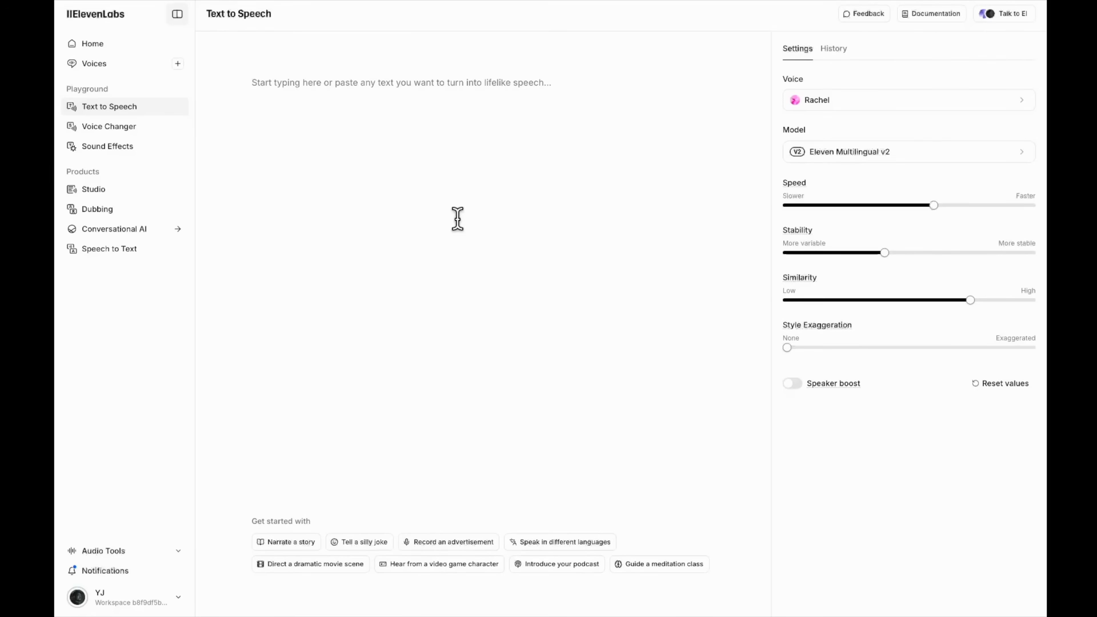
Step: Switch to Google AI Studio and open its Stream Realtime page
{"action": "left_click", "coordinate": [380, 22]}
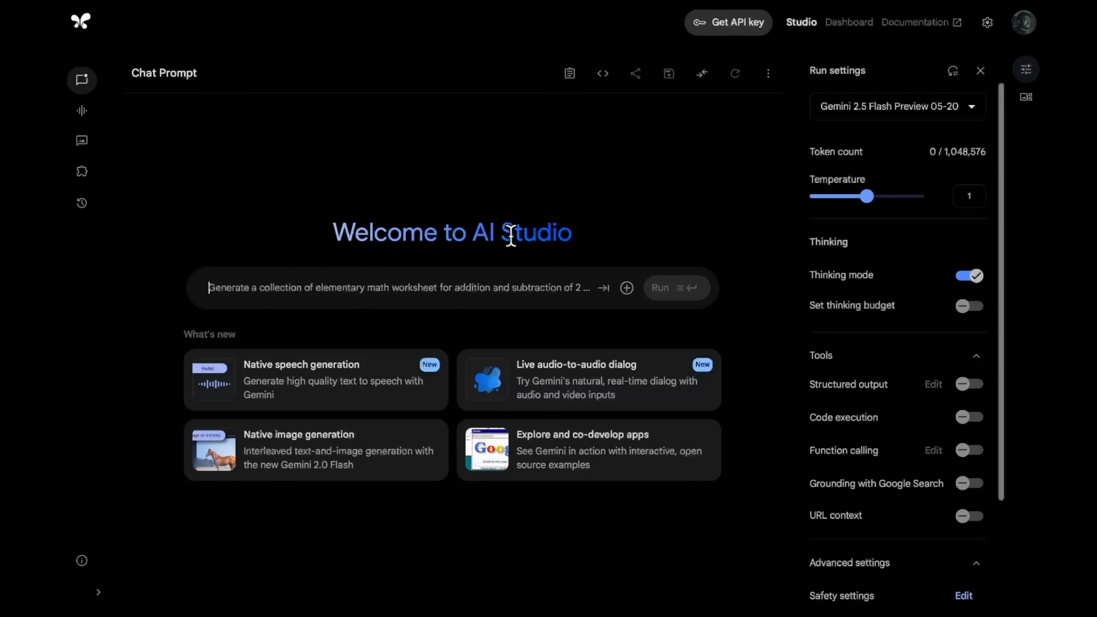
{"action": "mouse_move", "coordinate": [430, 4]}
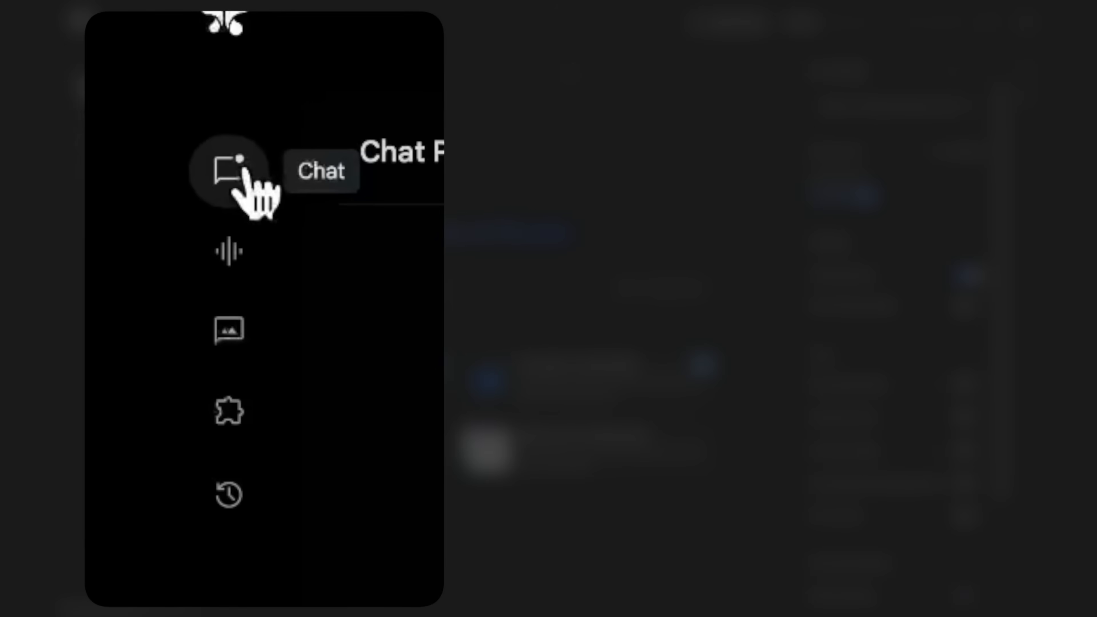
{"action": "left_click", "coordinate": [235, 271]}
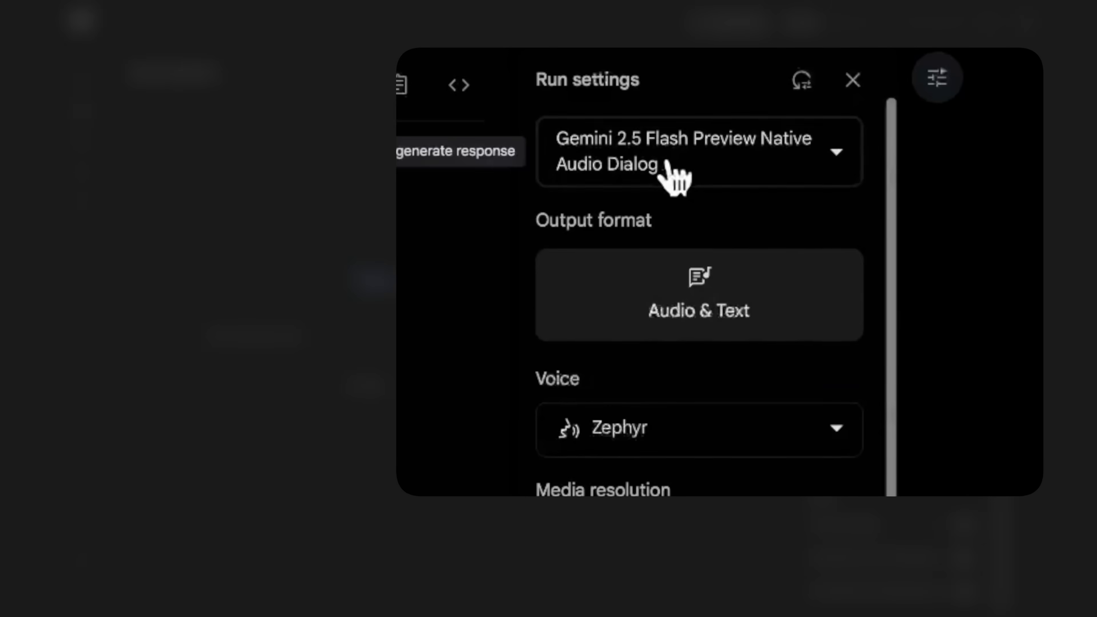
Step: Try alternating the streaming model between Gemini 2.0 Flash 001 and Gemini 2.5 Flash Preview Native Audio Dialog
{"action": "left_click", "coordinate": [877, 115]}
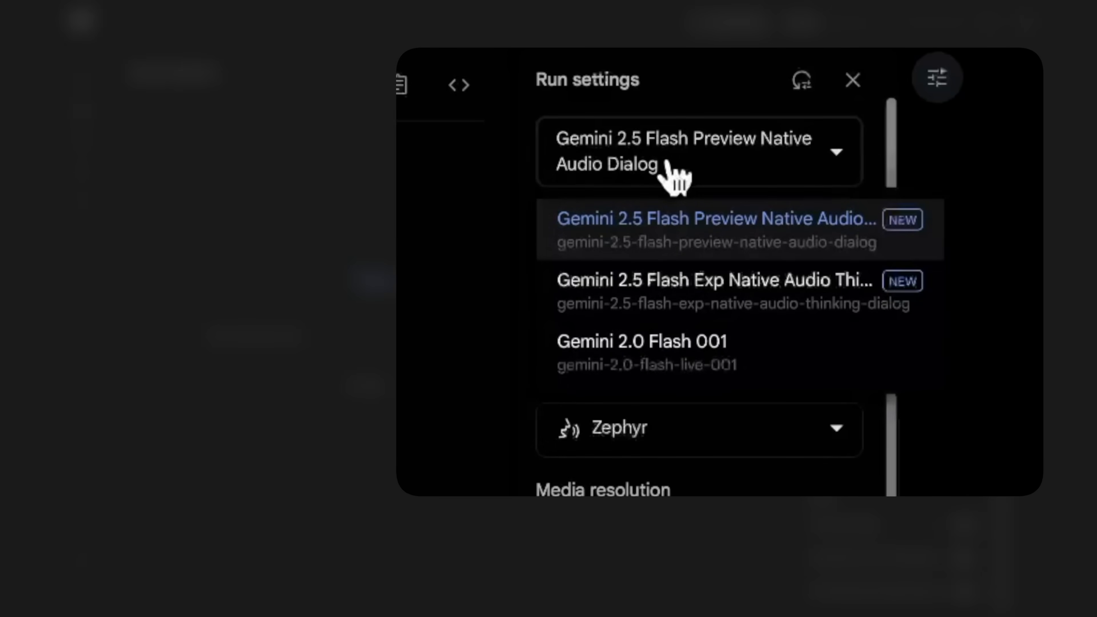
{"action": "left_click", "coordinate": [670, 372]}
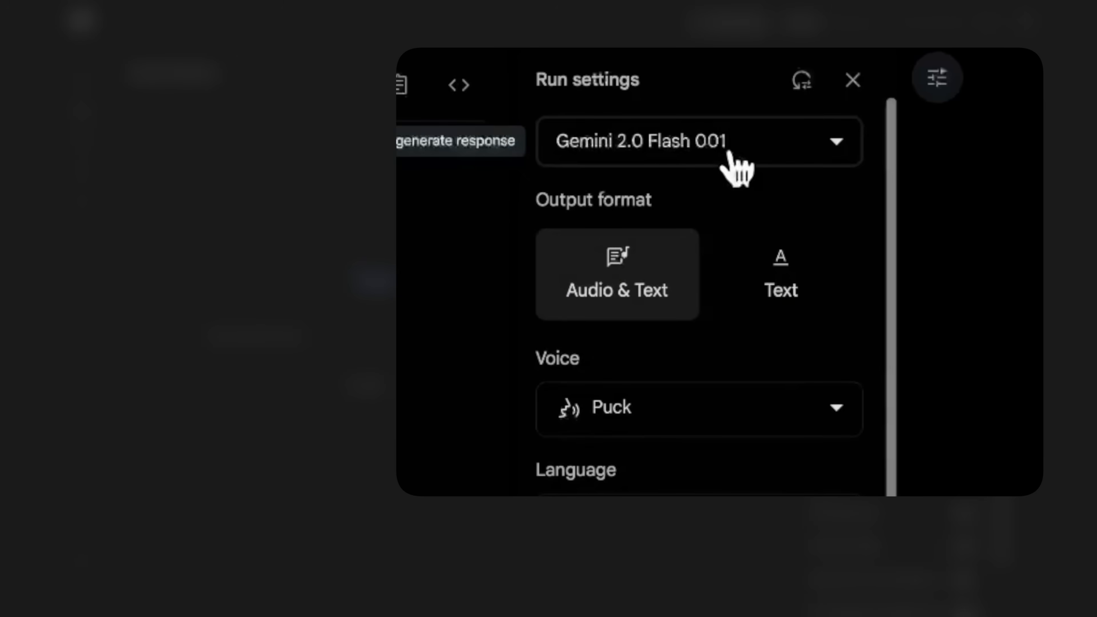
{"action": "left_click", "coordinate": [730, 156]}
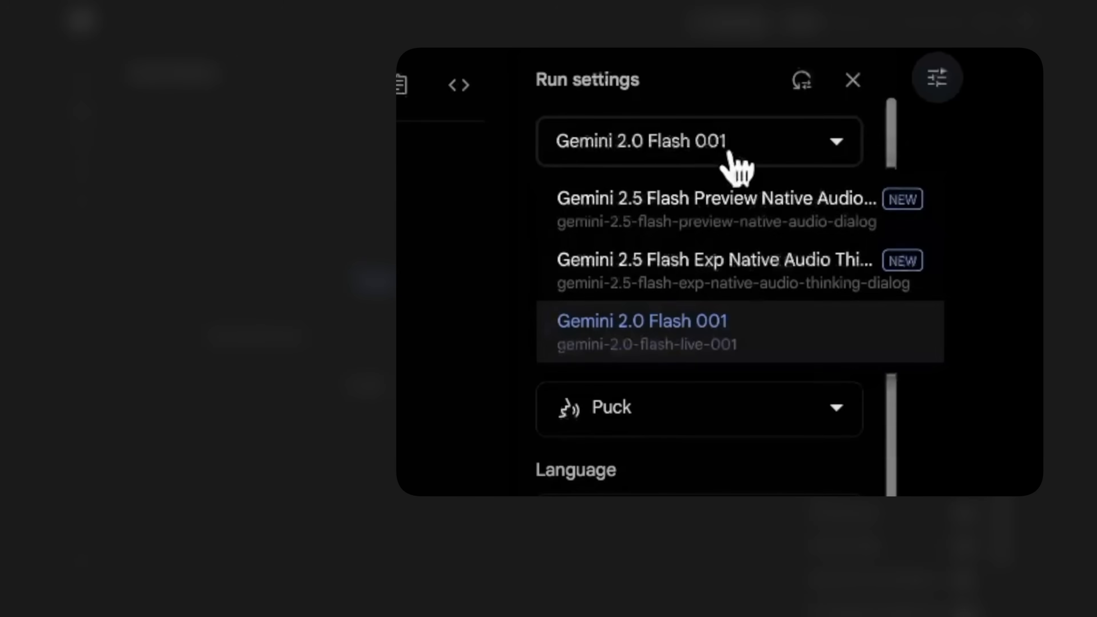
{"action": "left_click", "coordinate": [730, 265]}
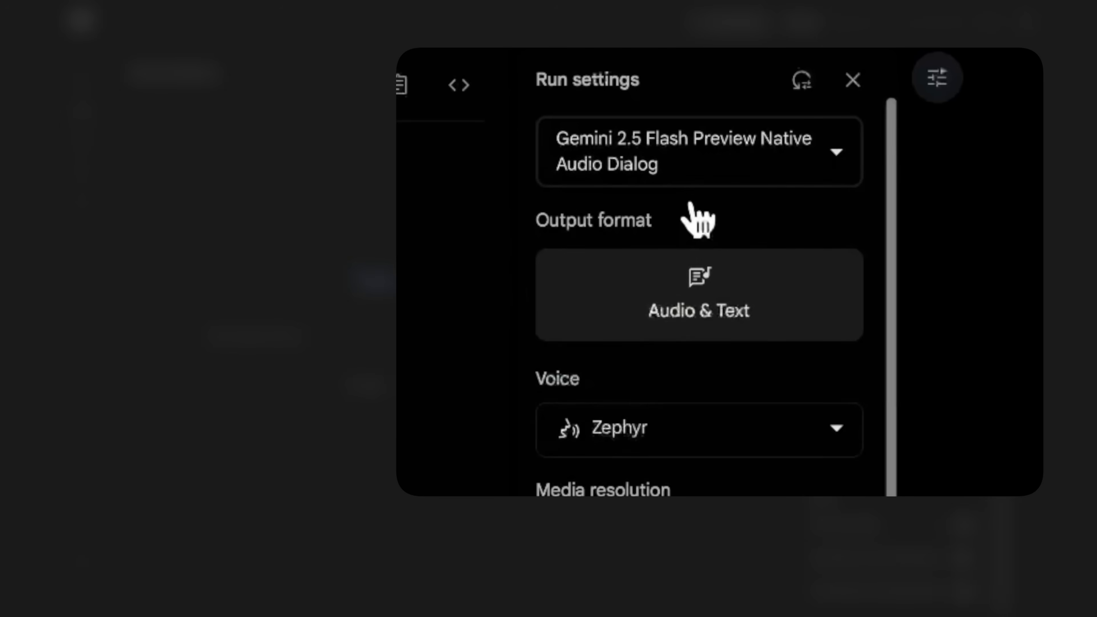
{"action": "left_click", "coordinate": [698, 166]}
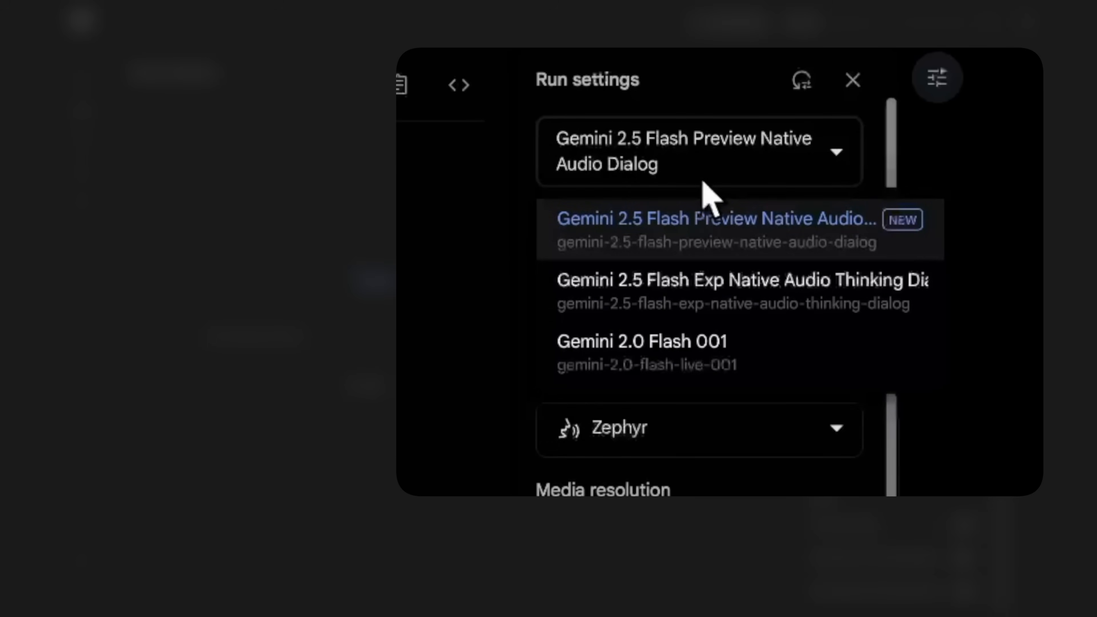
{"action": "left_click", "coordinate": [685, 354]}
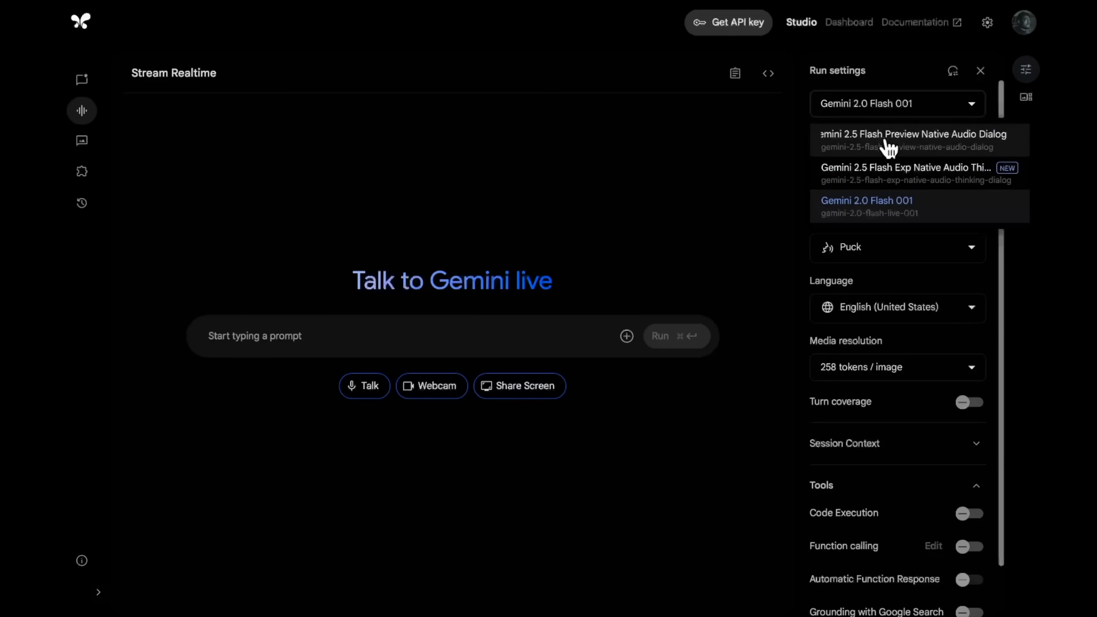
Step: Select the Gemini 2.5 Flash Preview Native Audio Dialog model and hold a spoken conversation about expressing emotions, ending with the microphone muted
{"action": "left_click", "coordinate": [888, 140]}
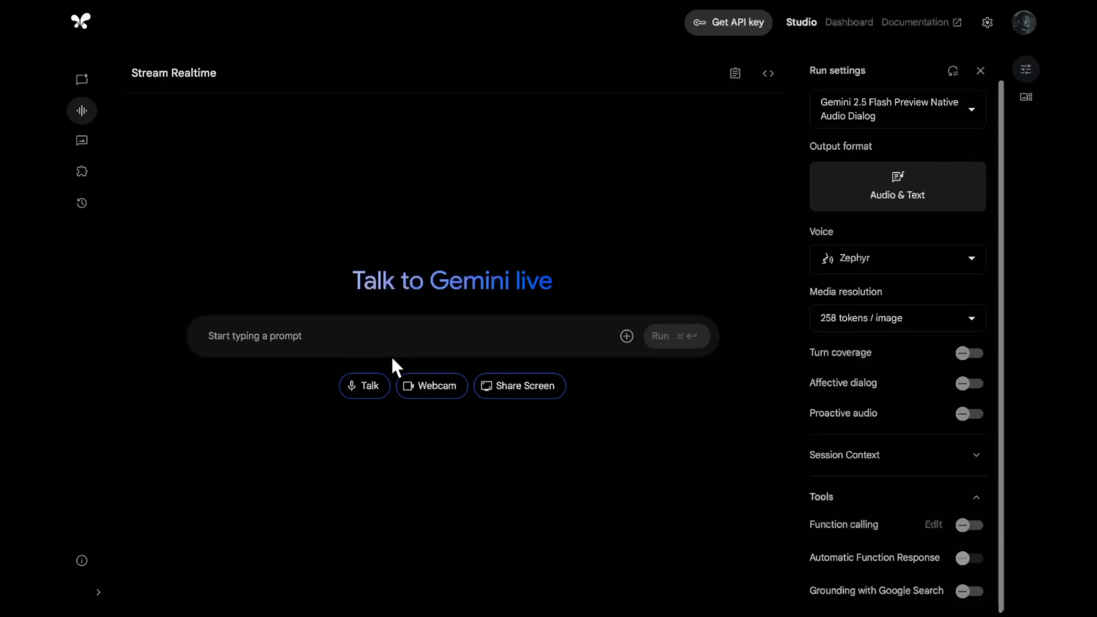
{"action": "left_click", "coordinate": [375, 391]}
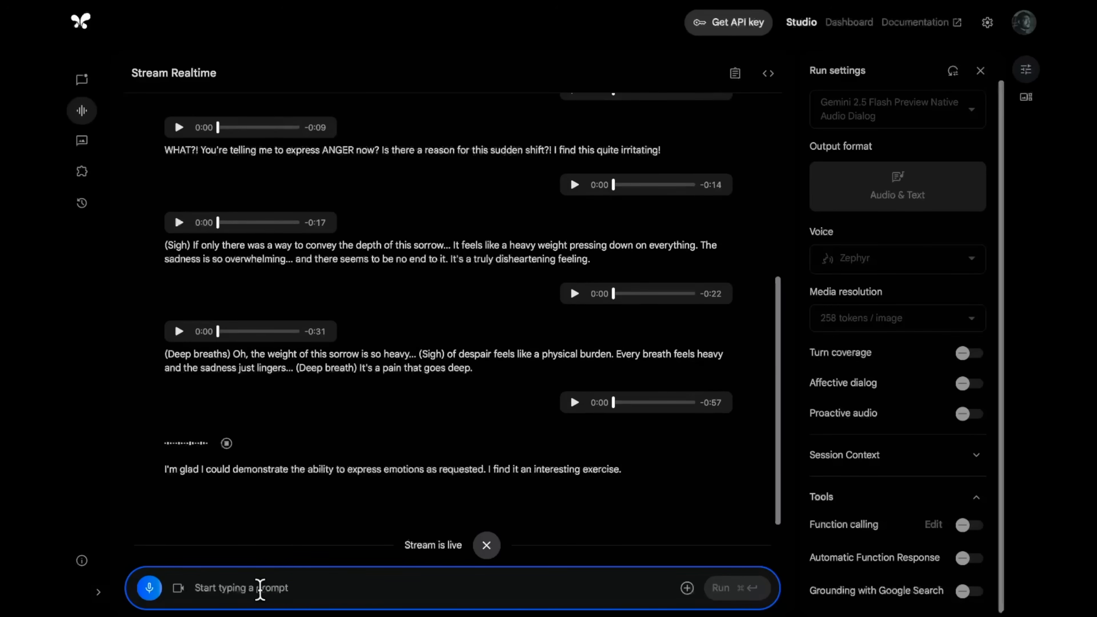
{"action": "left_click", "coordinate": [152, 591]}
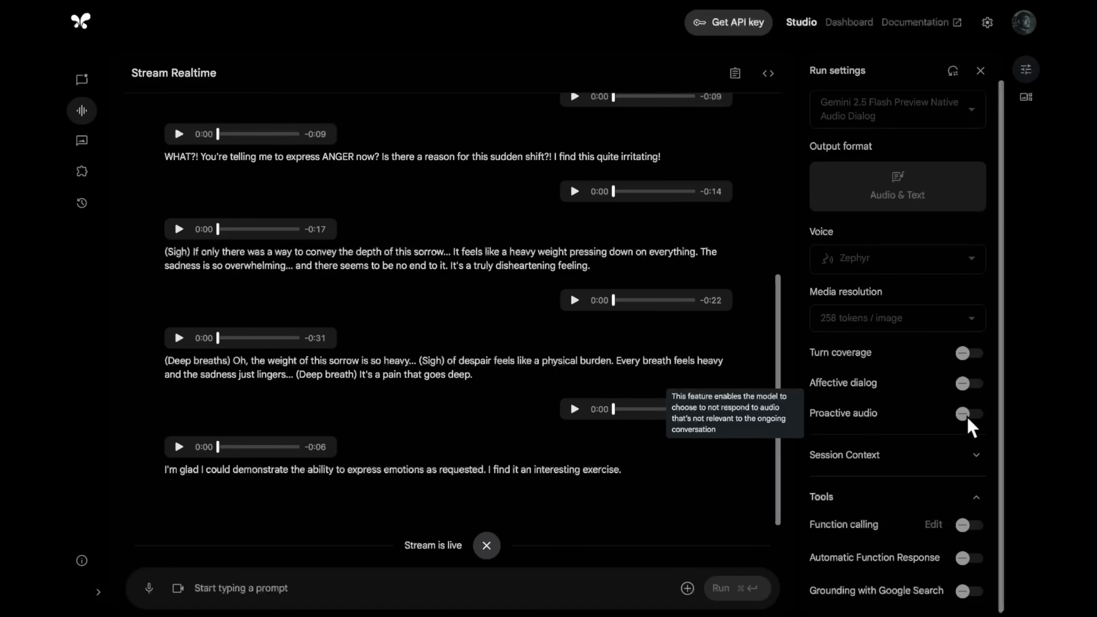
Step: Disconnect and clear the current stream, and turn on Proactive audio
{"action": "left_click", "coordinate": [486, 545]}
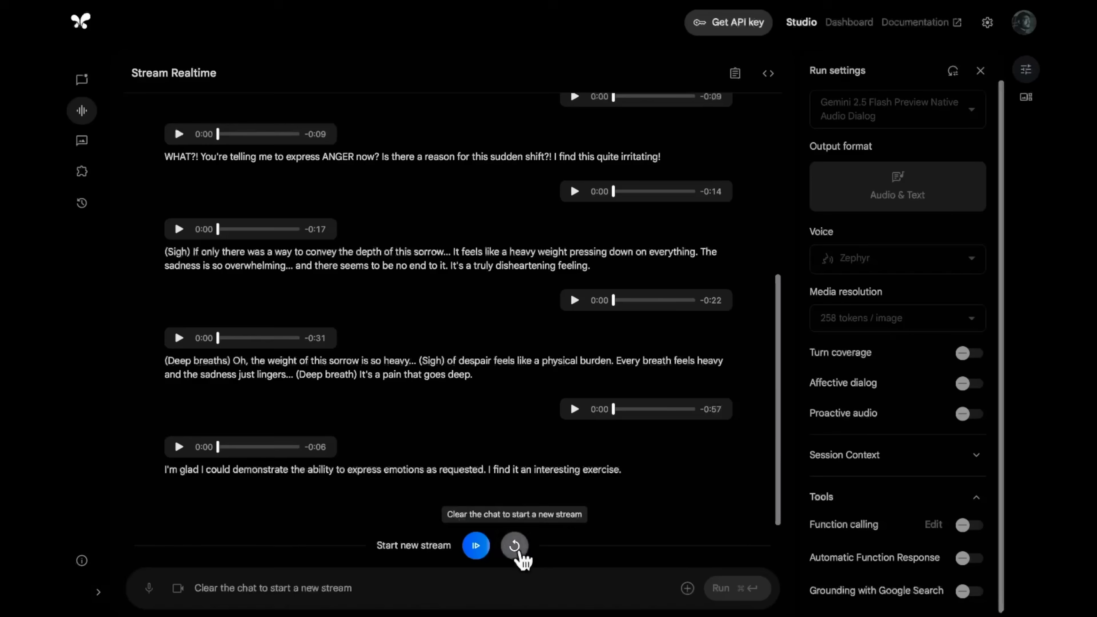
{"action": "left_click", "coordinate": [519, 552]}
{"action": "left_click", "coordinate": [972, 415]}
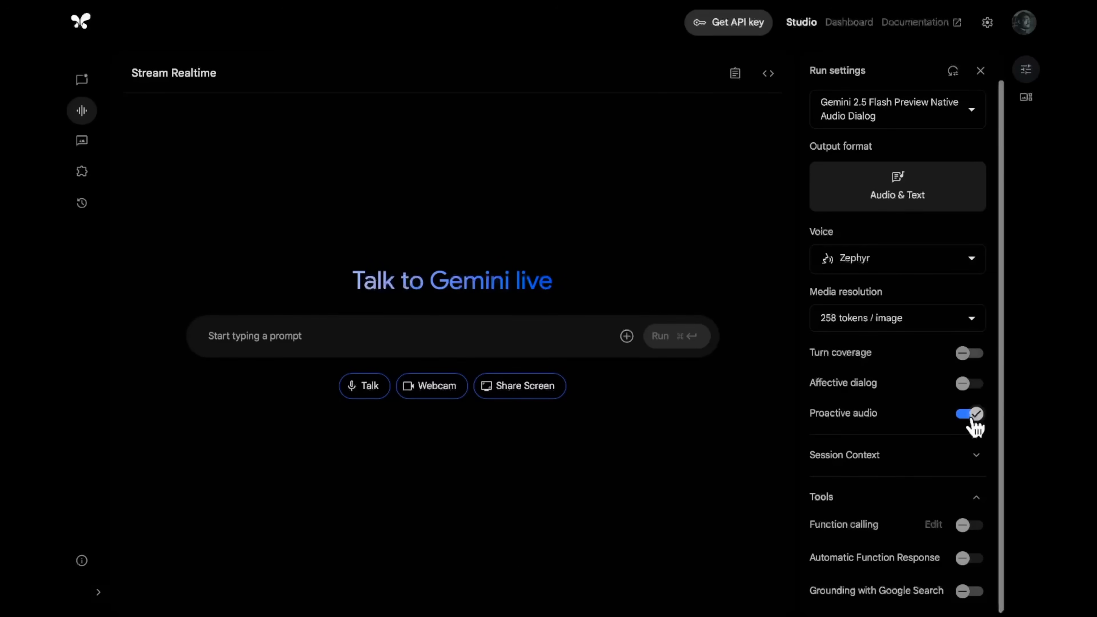
Step: Set the system instructions to "Only talk to the user about mobile phones and nothing else." and collapse them
{"action": "left_click", "coordinate": [735, 73]}
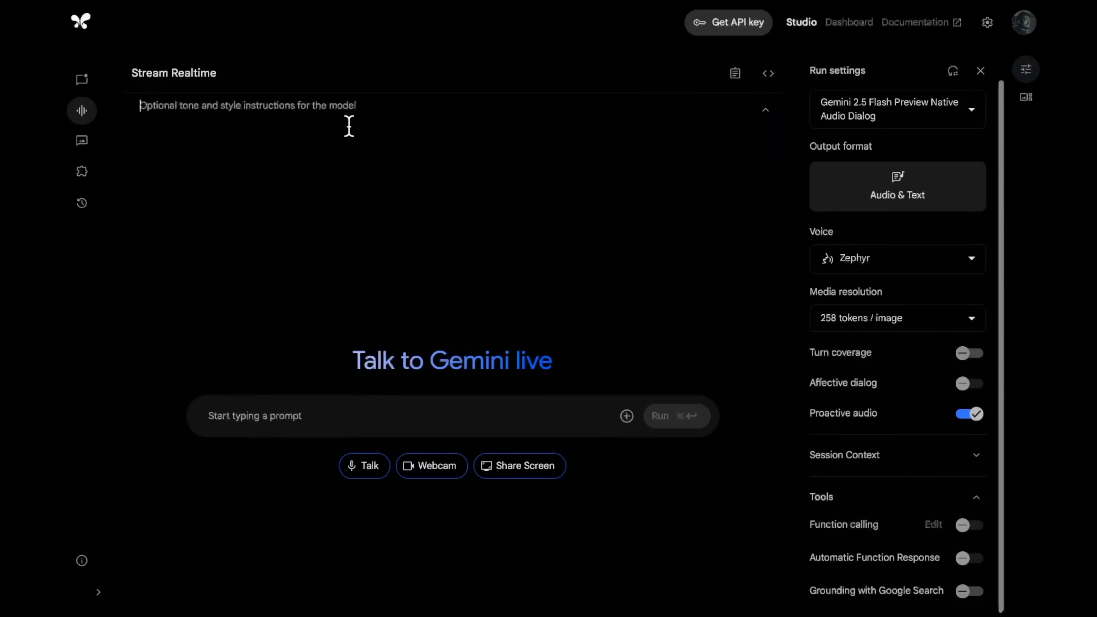
{"action": "type", "text": "Only talk to t"}
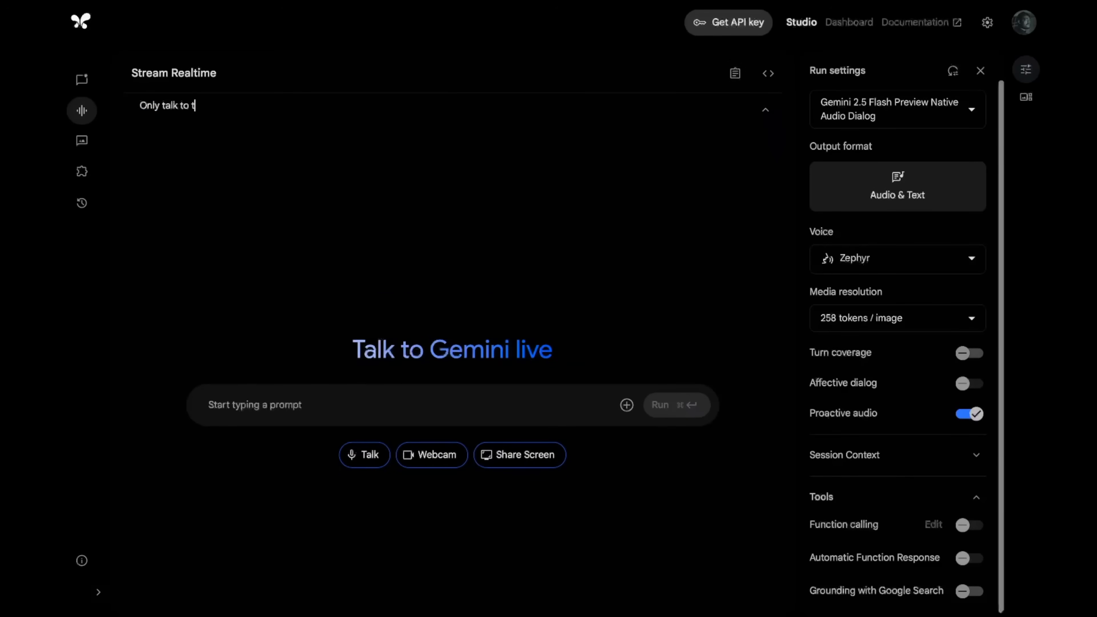
{"action": "type", "text": "he user about mobile"}
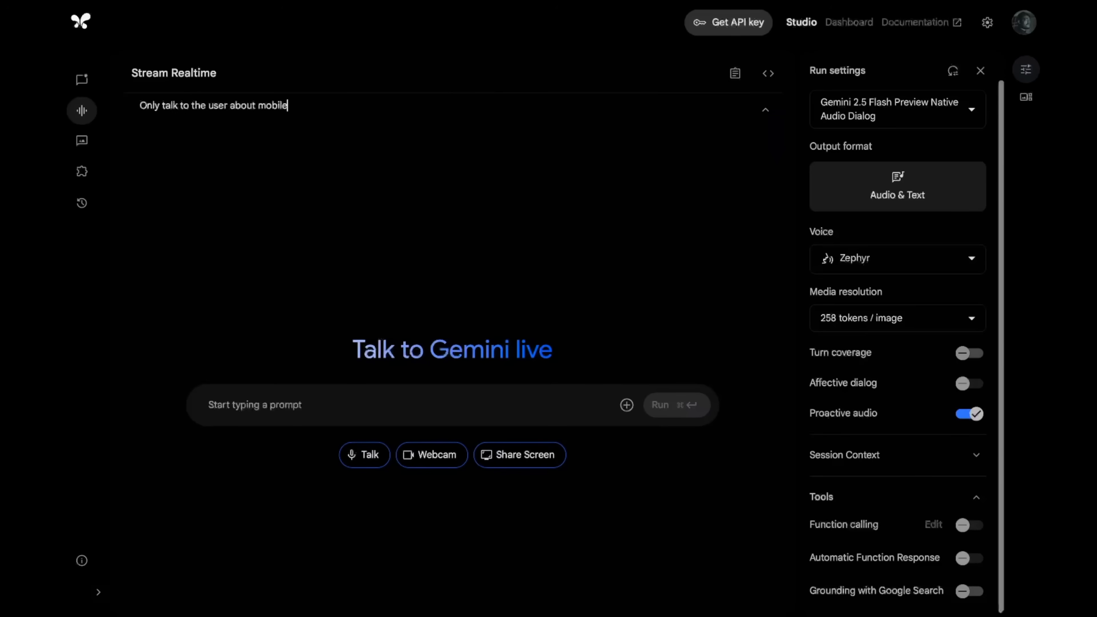
{"action": "type", "text": " phones and nothing"}
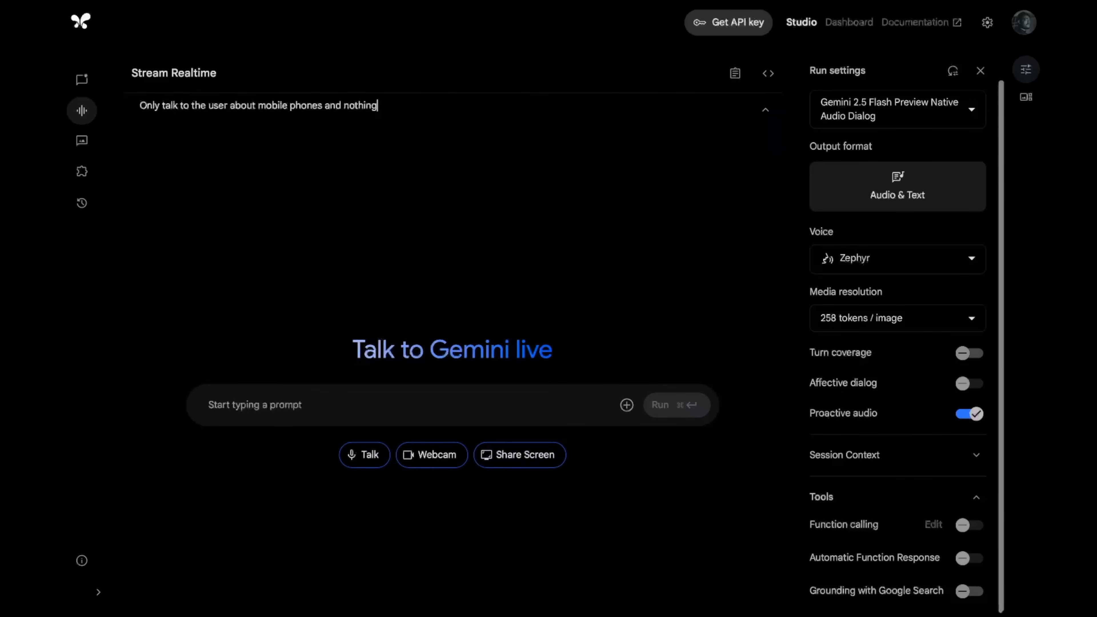
{"action": "type", "text": " else."}
{"action": "left_click", "coordinate": [736, 74]}
{"action": "left_click", "coordinate": [737, 76]}
{"action": "left_click", "coordinate": [738, 77]}
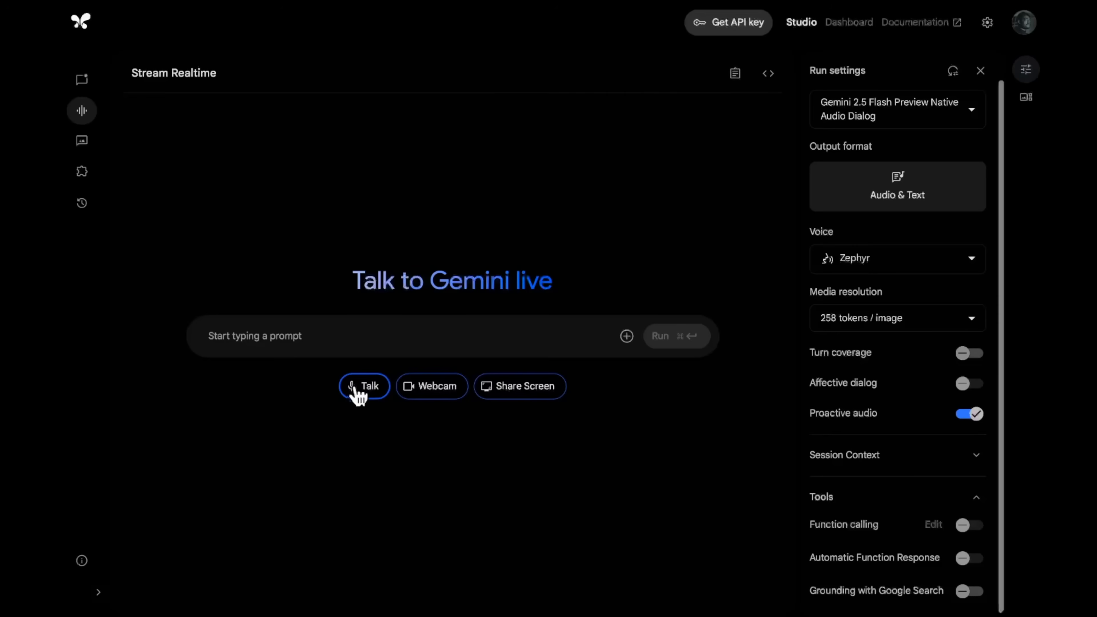
Step: Start a voice stream to test proactive audio and review the system instructions during the conversation
{"action": "left_click", "coordinate": [363, 389]}
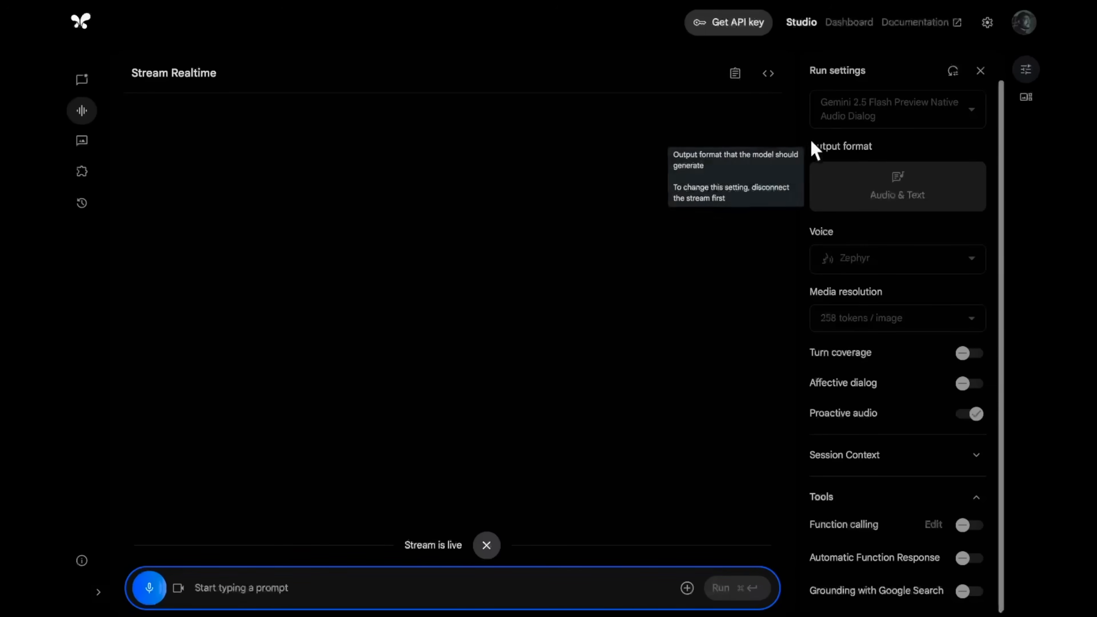
{"action": "left_click", "coordinate": [736, 73]}
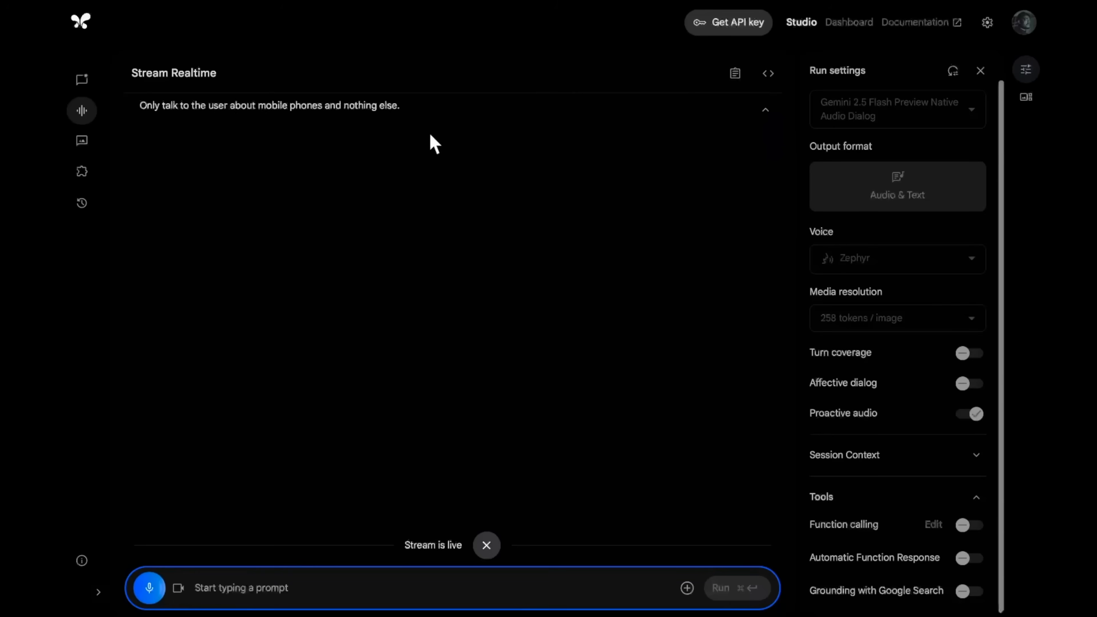
{"action": "left_click", "coordinate": [734, 74]}
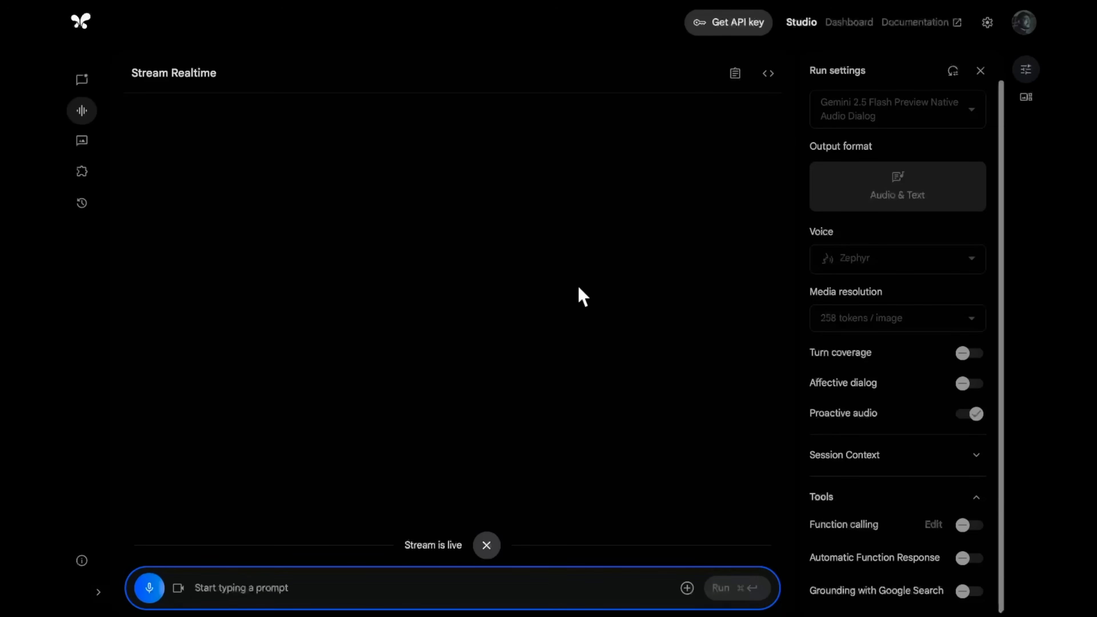
{"action": "left_click", "coordinate": [736, 73]}
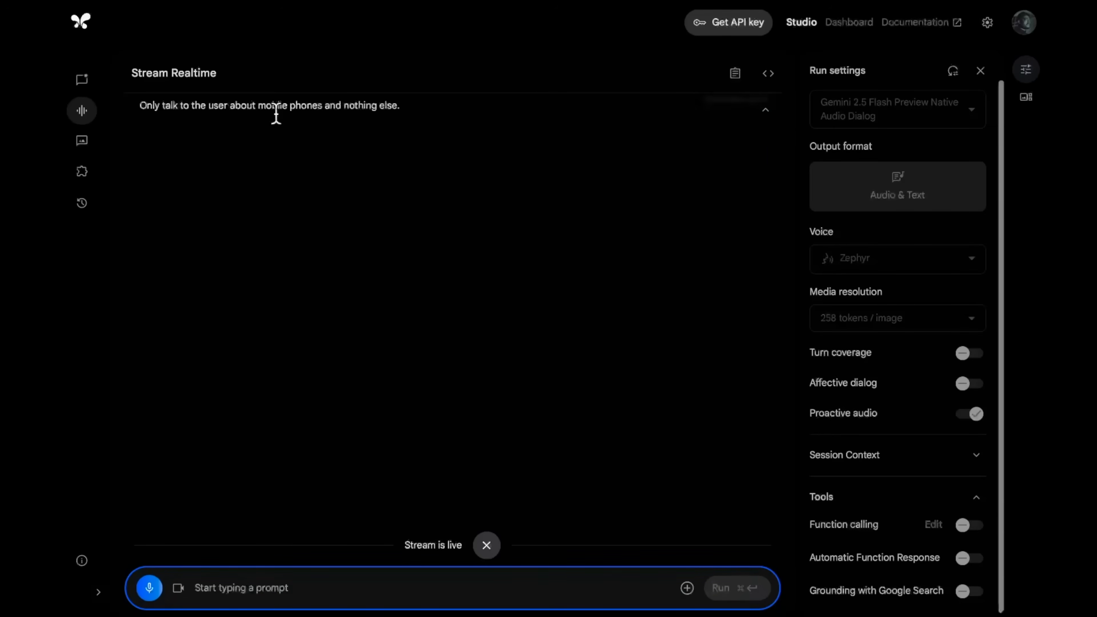
{"action": "left_click", "coordinate": [736, 74]}
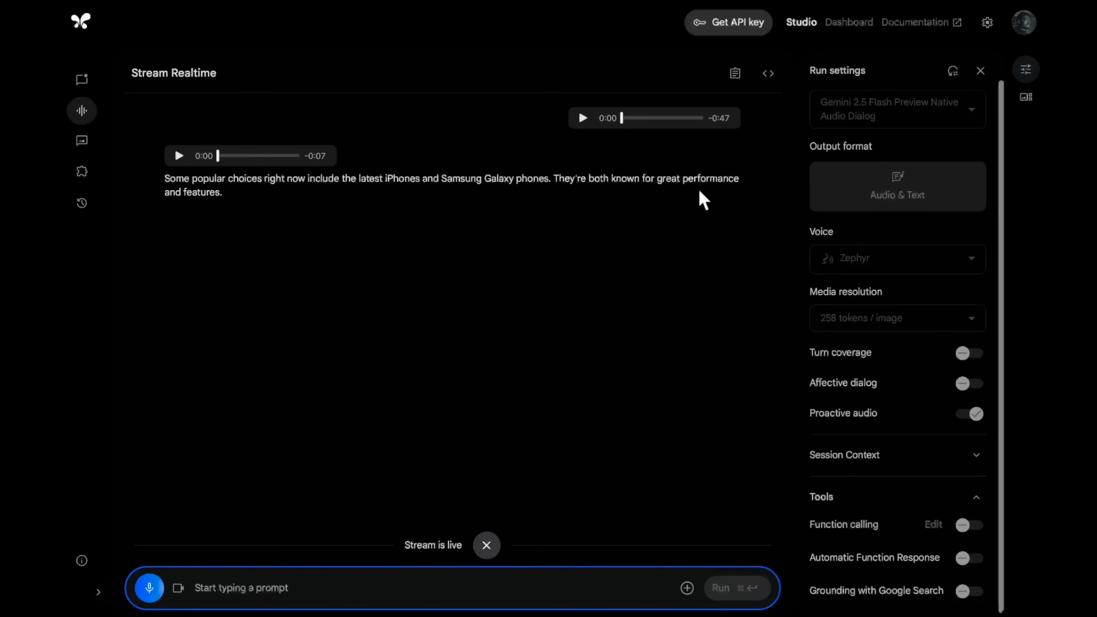
{"action": "scroll", "coordinate": [697, 90], "scroll_direction": "up", "scroll_amount": 2}
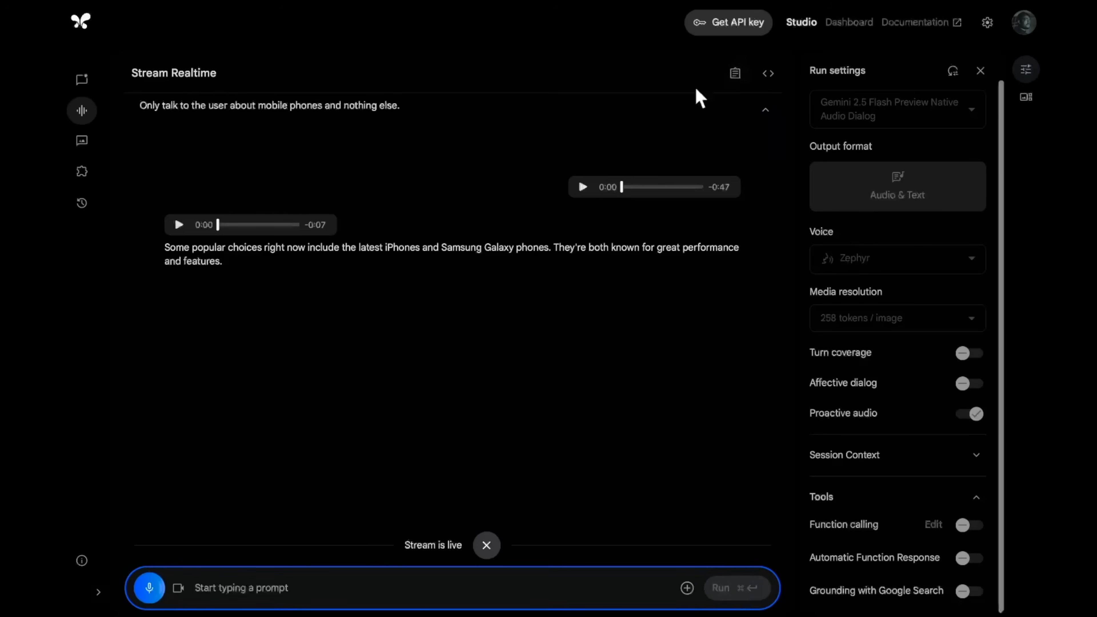
{"action": "left_click", "coordinate": [735, 75]}
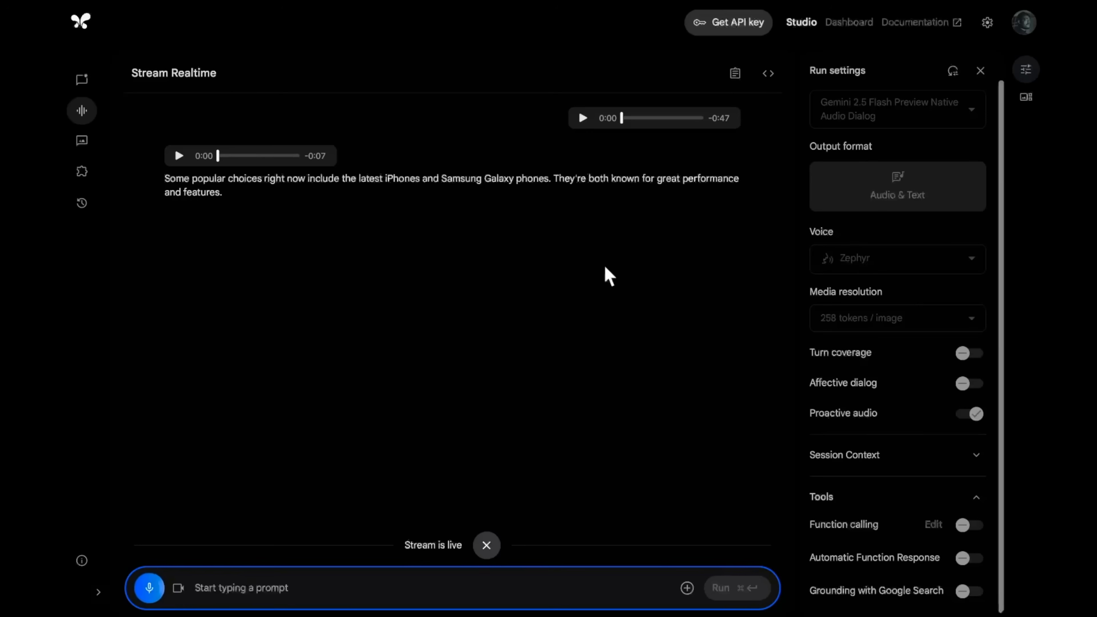
Step: End the stream and clear its chat, and turn on Grounding with Google Search
{"action": "left_click", "coordinate": [486, 546]}
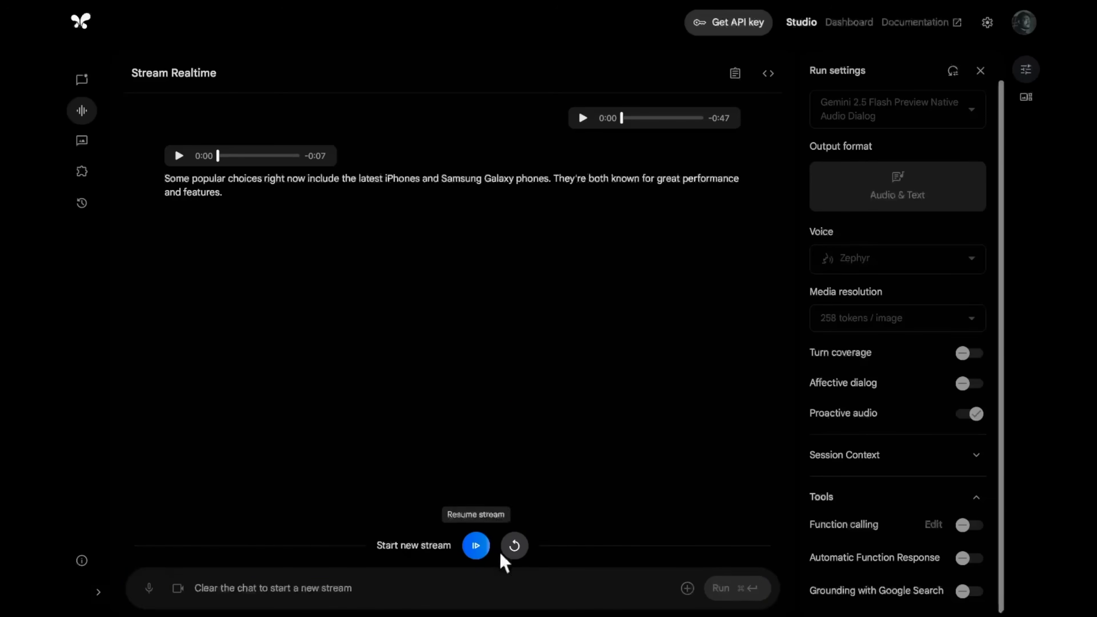
{"action": "left_click", "coordinate": [504, 552]}
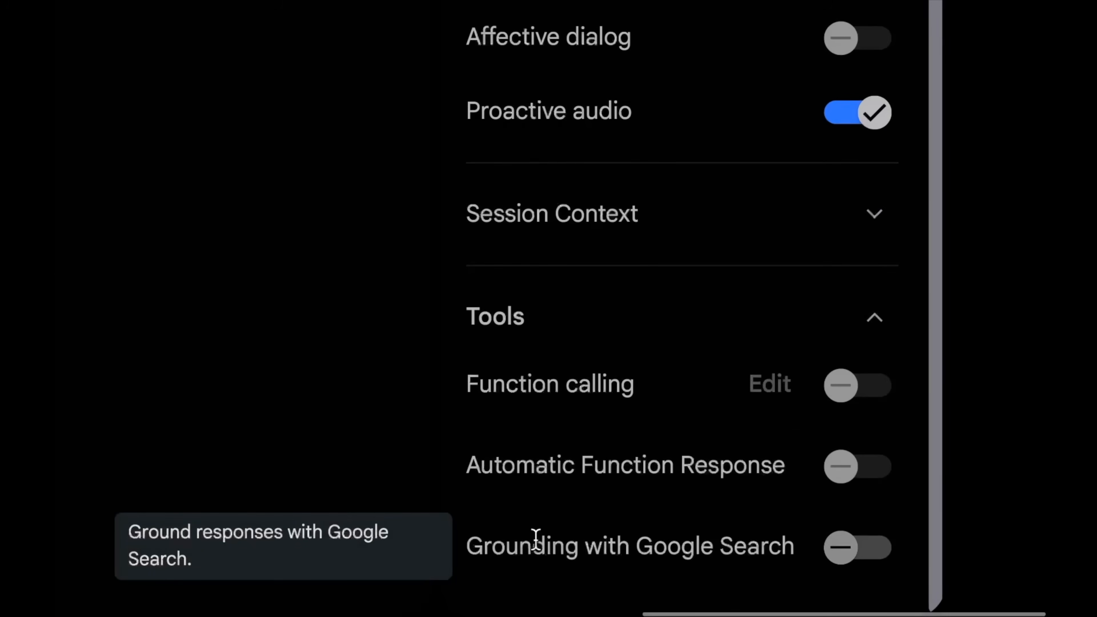
{"action": "left_click", "coordinate": [845, 549]}
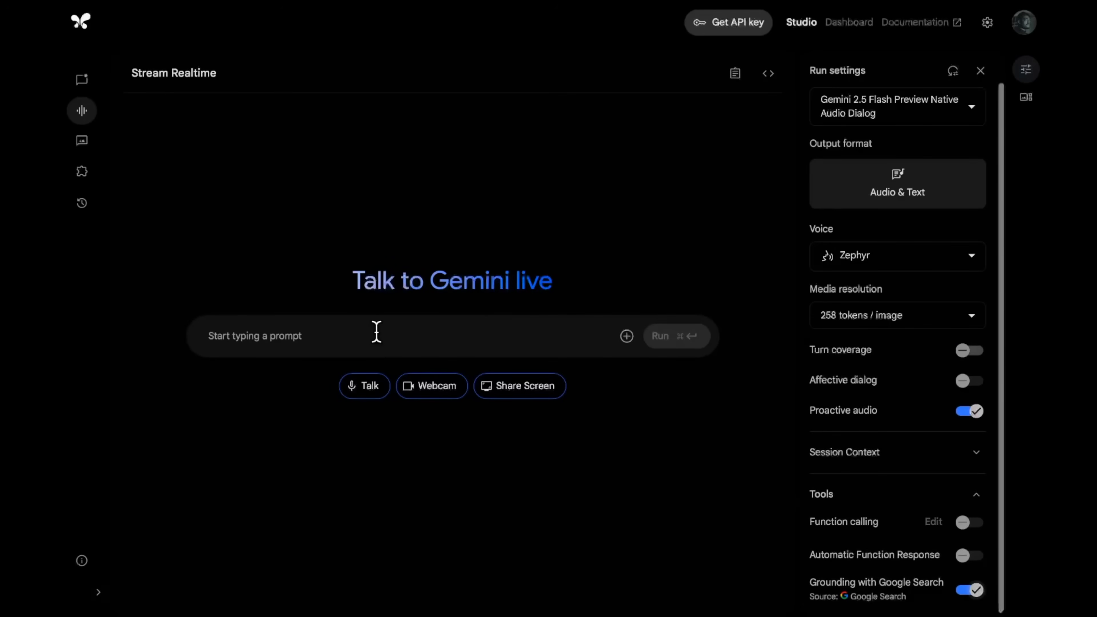
Step: Ask by voice about OpenAI's latest custom model for coding, mute the microphone, and highlight GPT-4.1 in the reply
{"action": "left_click", "coordinate": [364, 389]}
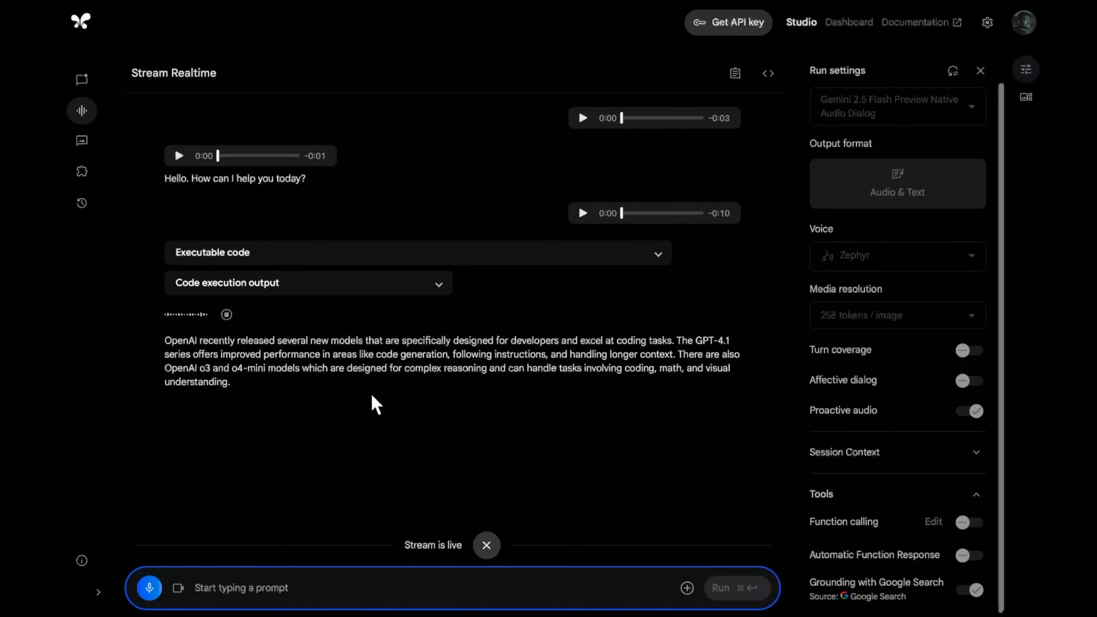
{"action": "left_click", "coordinate": [149, 588]}
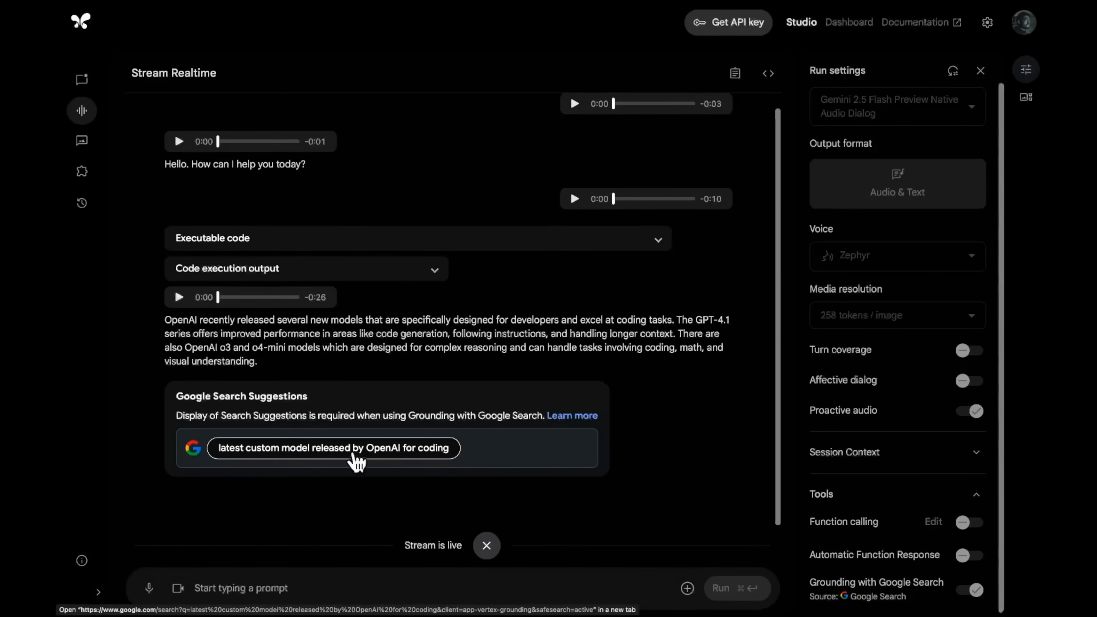
{"action": "left_click_drag", "start_coordinate": [695, 319], "coordinate": [748, 321]}
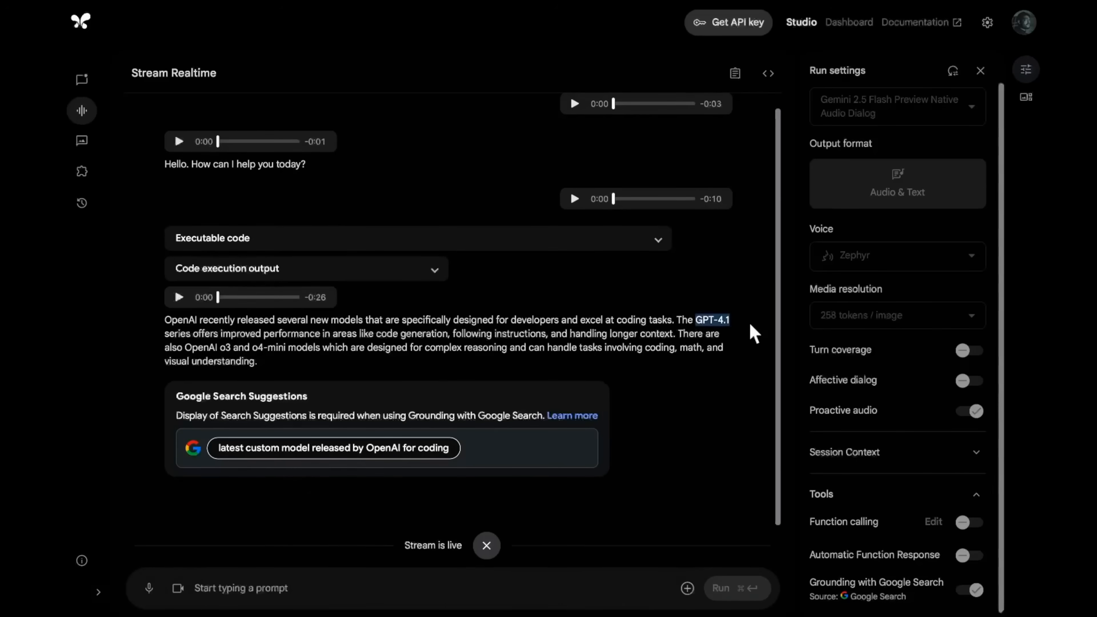
{"action": "left_click", "coordinate": [743, 330]}
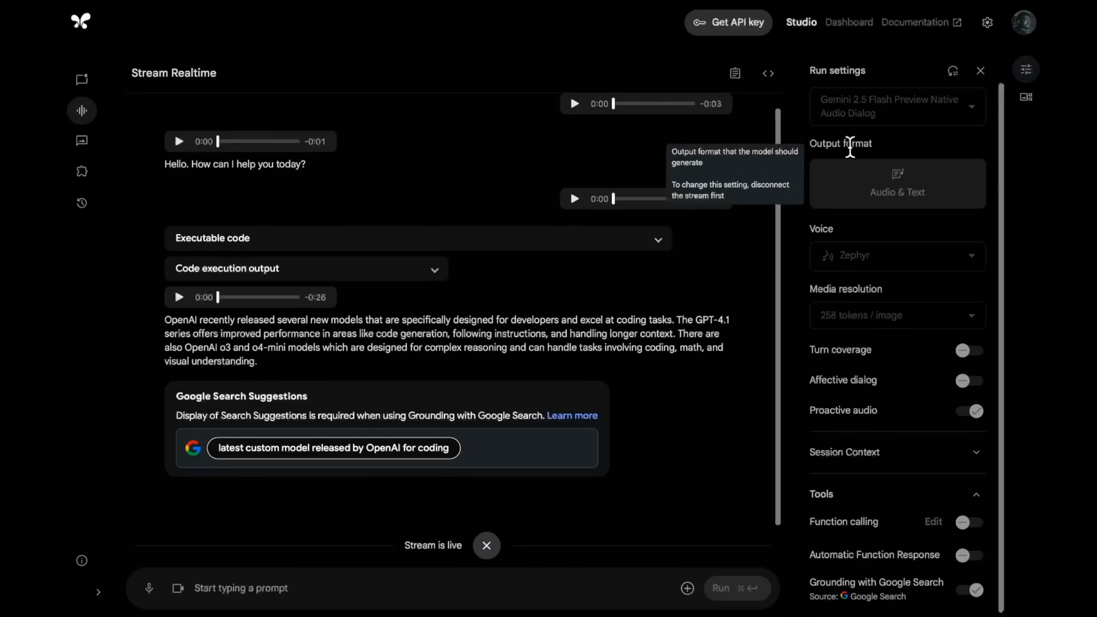
Step: Disconnect the search-grounded stream and clear its chat
{"action": "left_click", "coordinate": [487, 545]}
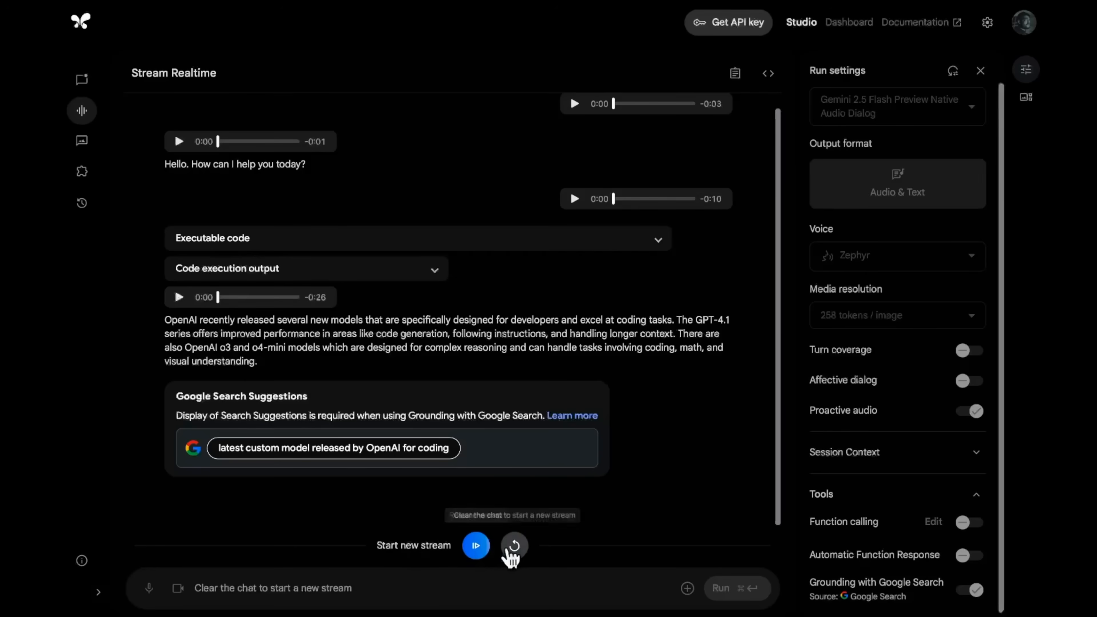
{"action": "left_click", "coordinate": [511, 549]}
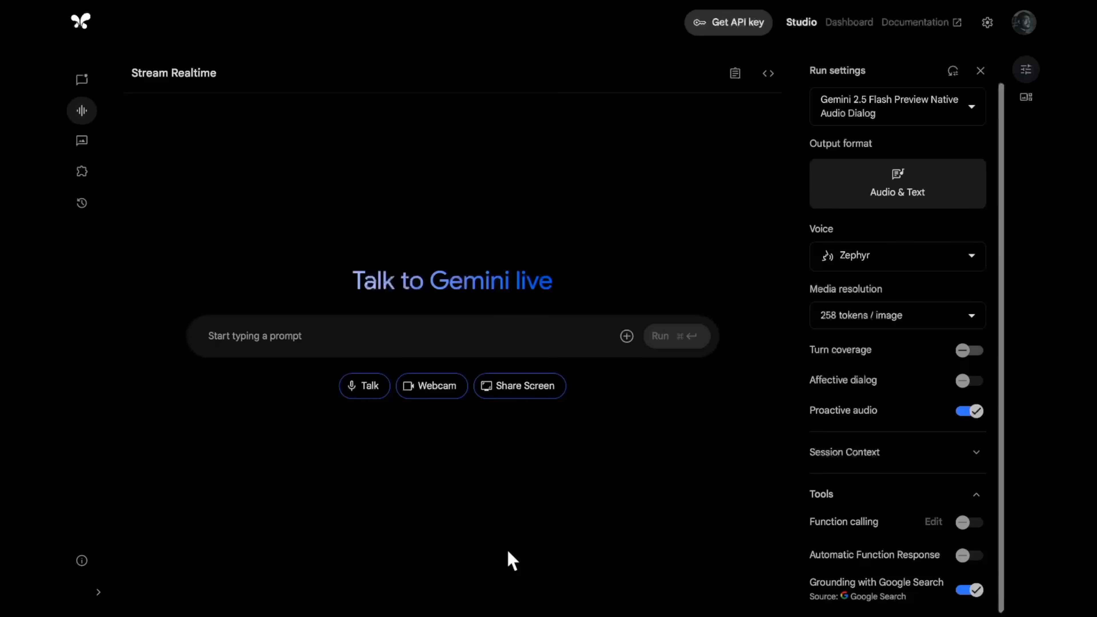
Step: Select the Gemini 2.5 Flash Exp Native Audio Thinking Dialog model and turn on Grounding with Google Search
{"action": "left_click", "coordinate": [901, 115]}
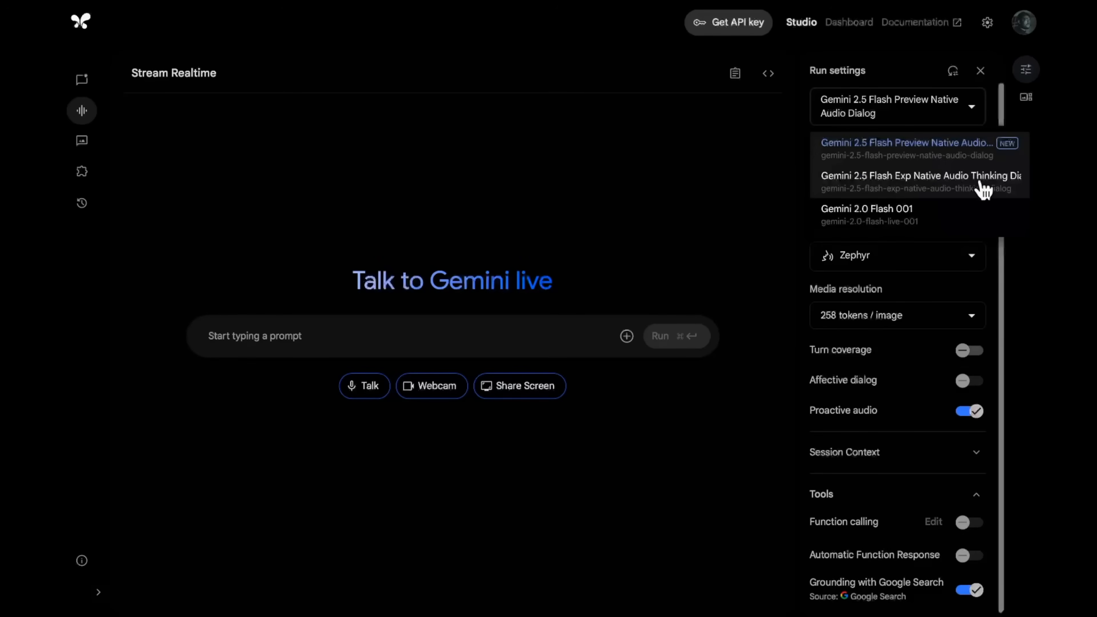
{"action": "left_click", "coordinate": [984, 190]}
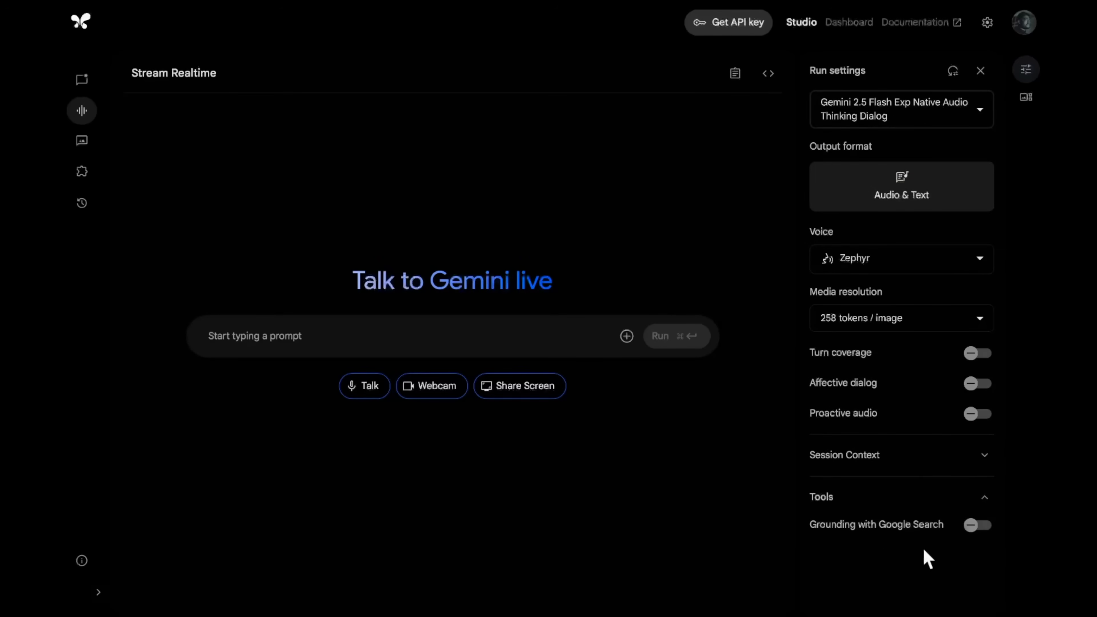
{"action": "left_click", "coordinate": [979, 526]}
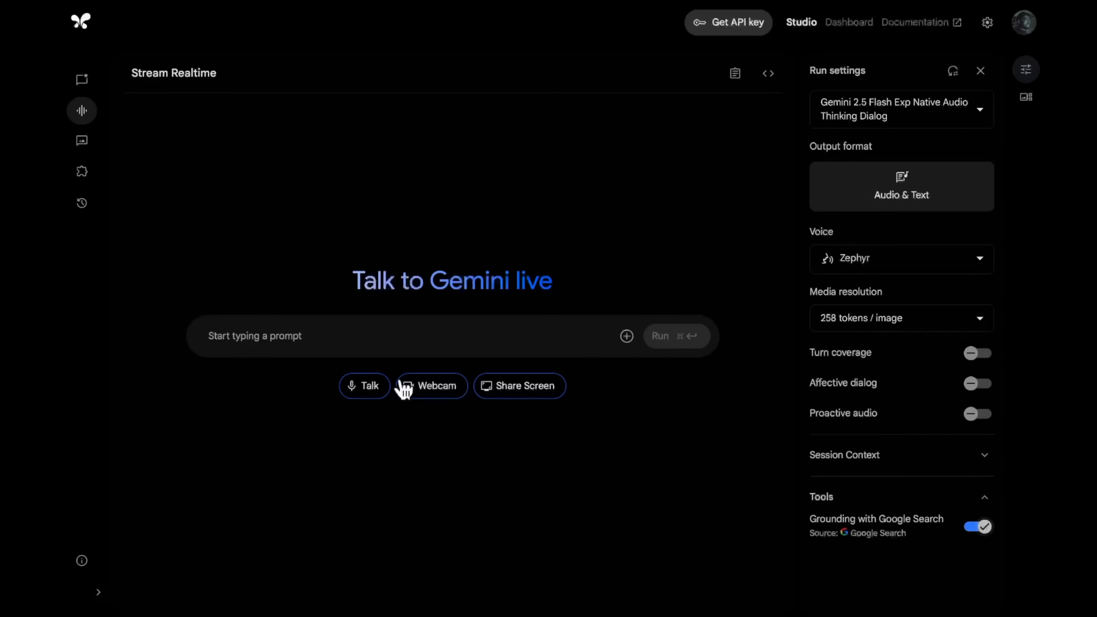
Step: Start a voice stream, ask about the latest model releases from OpenAI, Anthropic and Google AI, and stop recording
{"action": "left_click", "coordinate": [372, 389]}
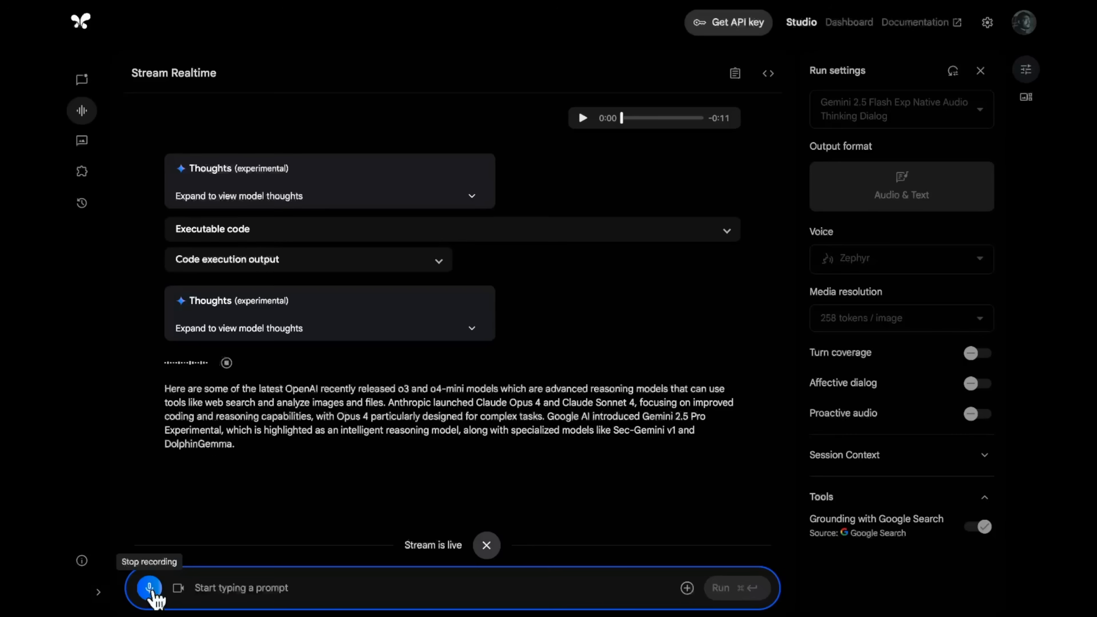
{"action": "left_click", "coordinate": [150, 588]}
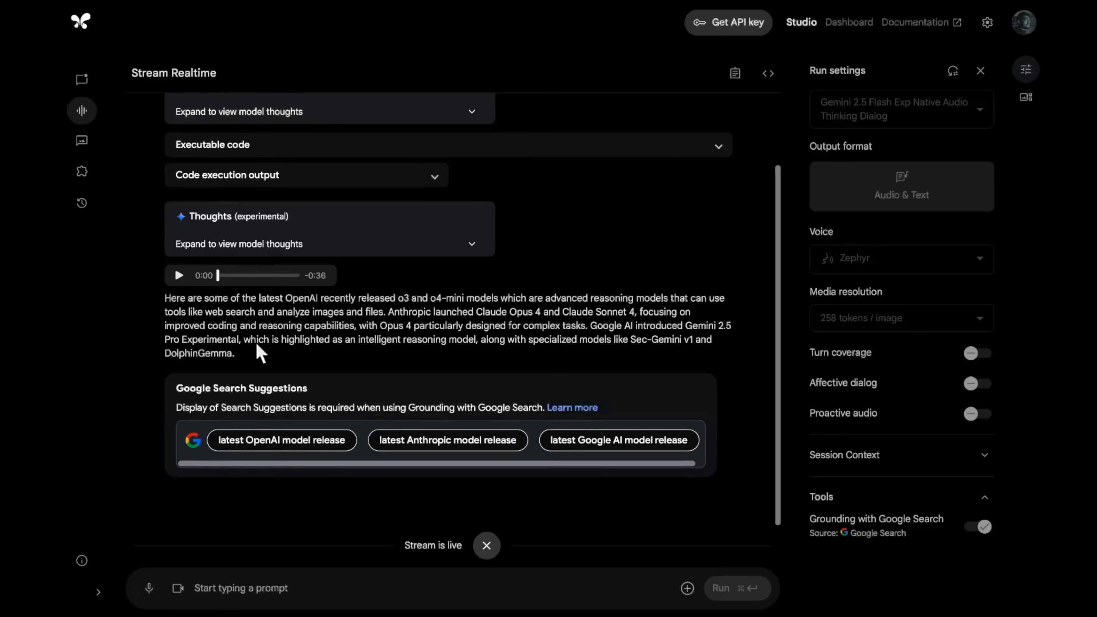
Step: Expand both model thoughts sections and the code execution output to review the reasoning, and end the stream
{"action": "scroll", "coordinate": [306, 245], "scroll_direction": "up", "scroll_amount": 2}
{"action": "left_click", "coordinate": [347, 185]}
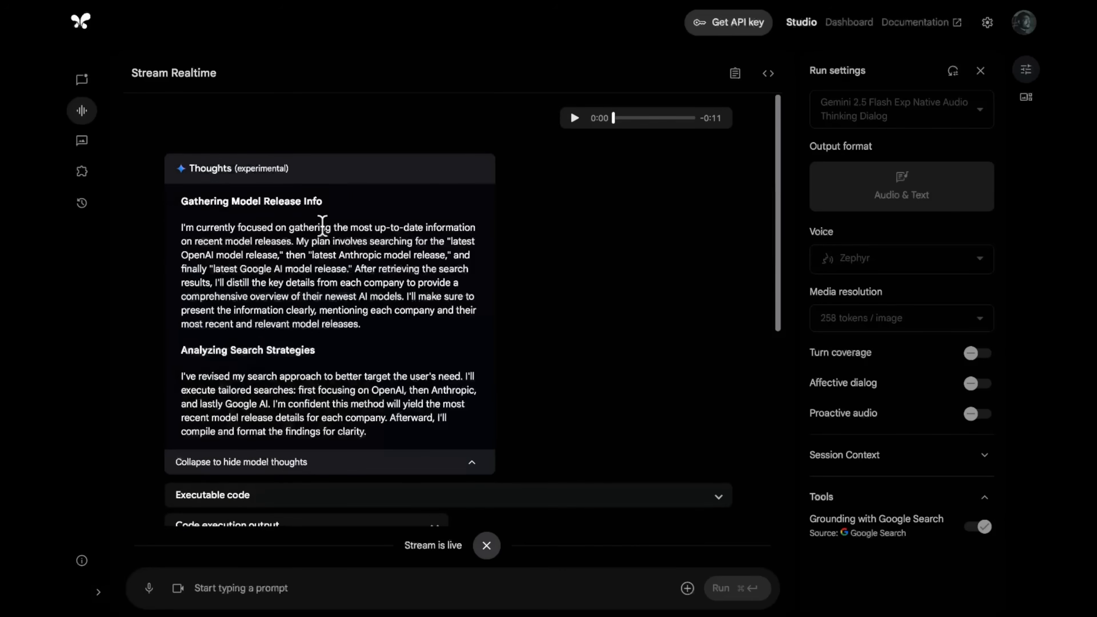
{"action": "scroll", "coordinate": [312, 256], "scroll_direction": "down", "scroll_amount": 4}
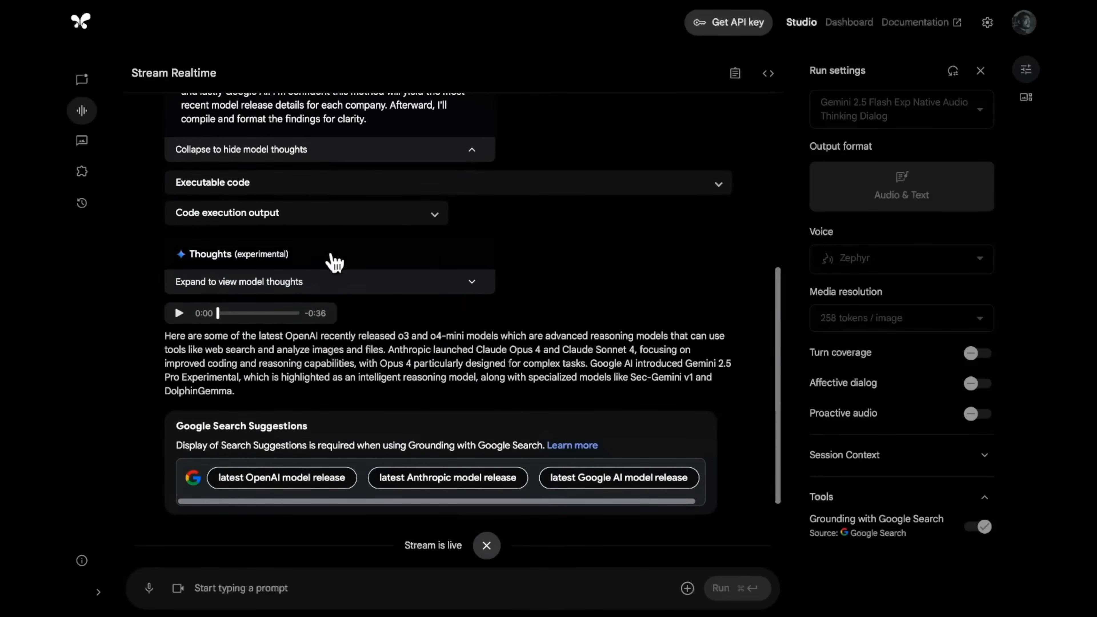
{"action": "left_click", "coordinate": [350, 282]}
{"action": "left_click", "coordinate": [415, 214]}
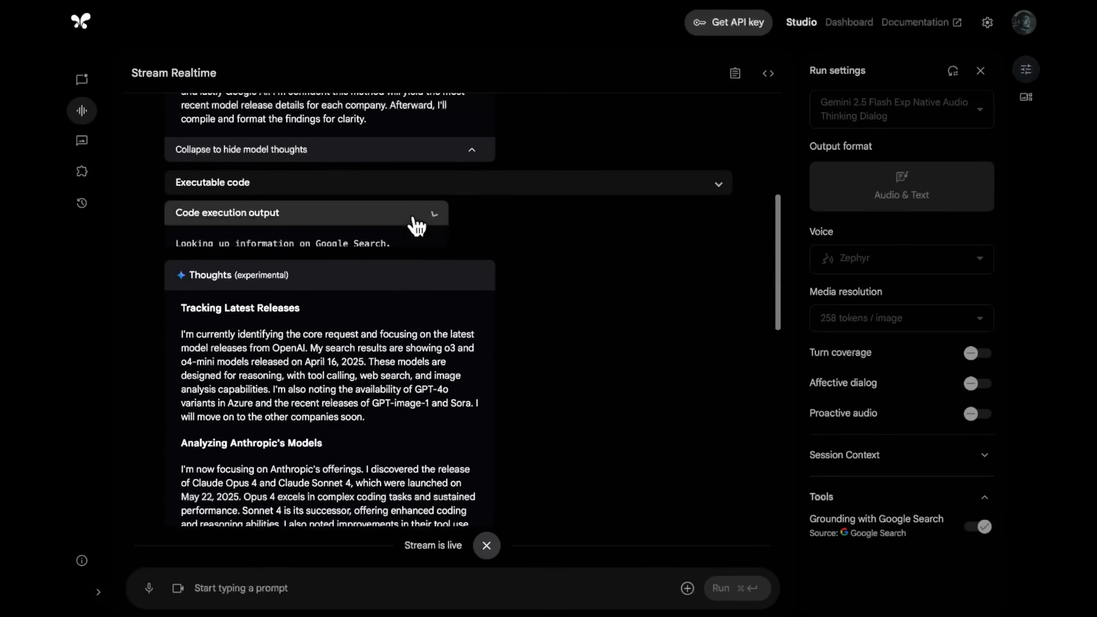
{"action": "scroll", "coordinate": [415, 320], "scroll_direction": "down", "scroll_amount": 10}
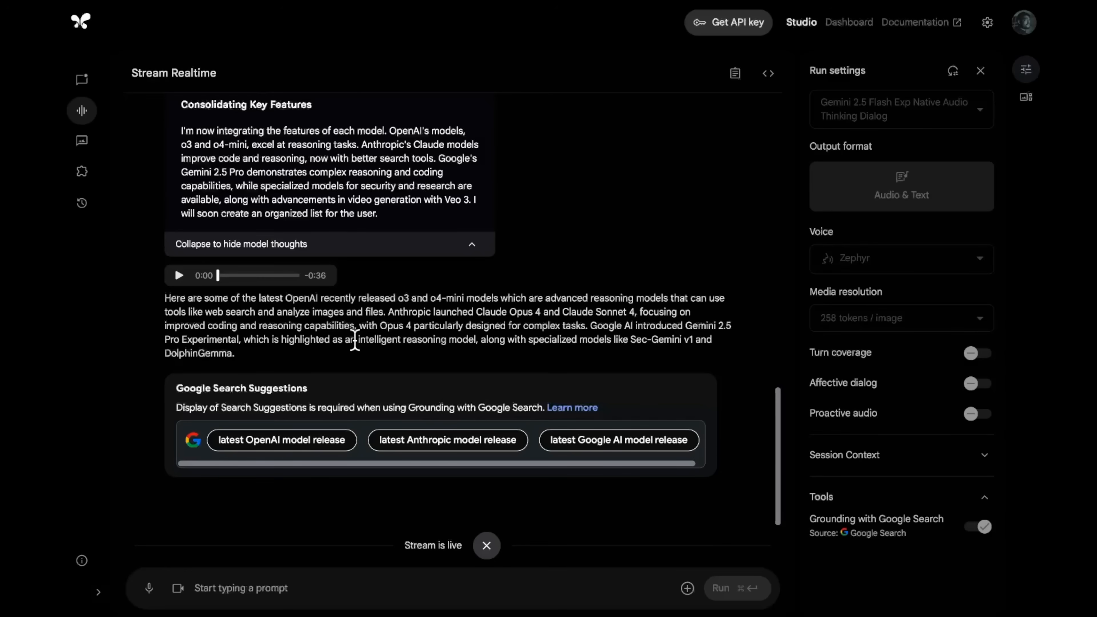
{"action": "left_click", "coordinate": [486, 546]}
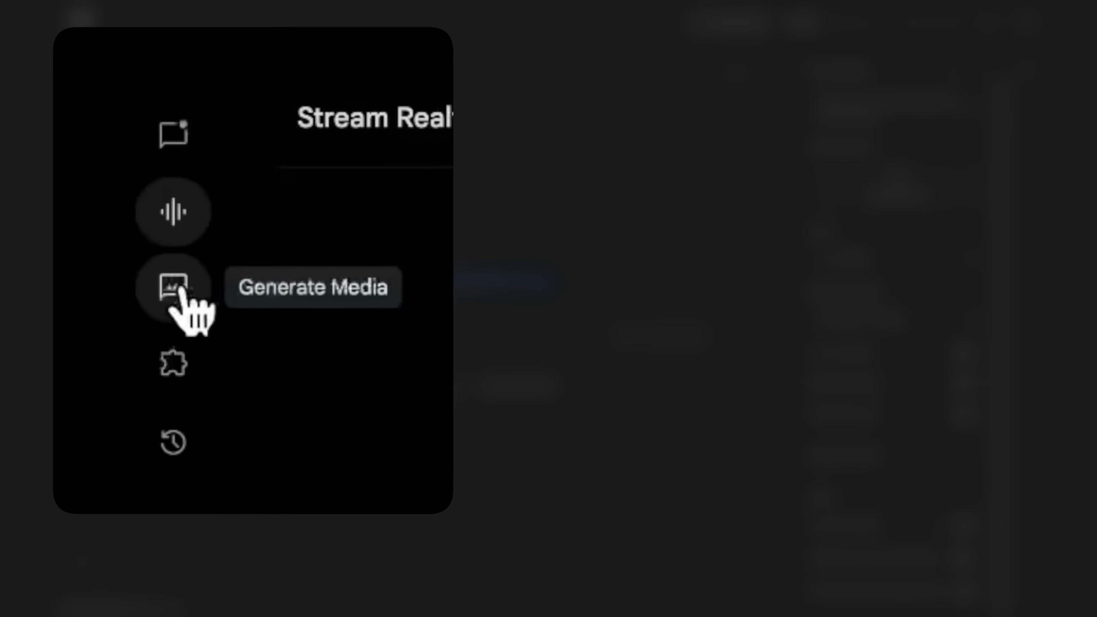
Step: Open Gemini speech generation, check the available TTS models, and set the mode to single-speaker audio
{"action": "left_click", "coordinate": [181, 298]}
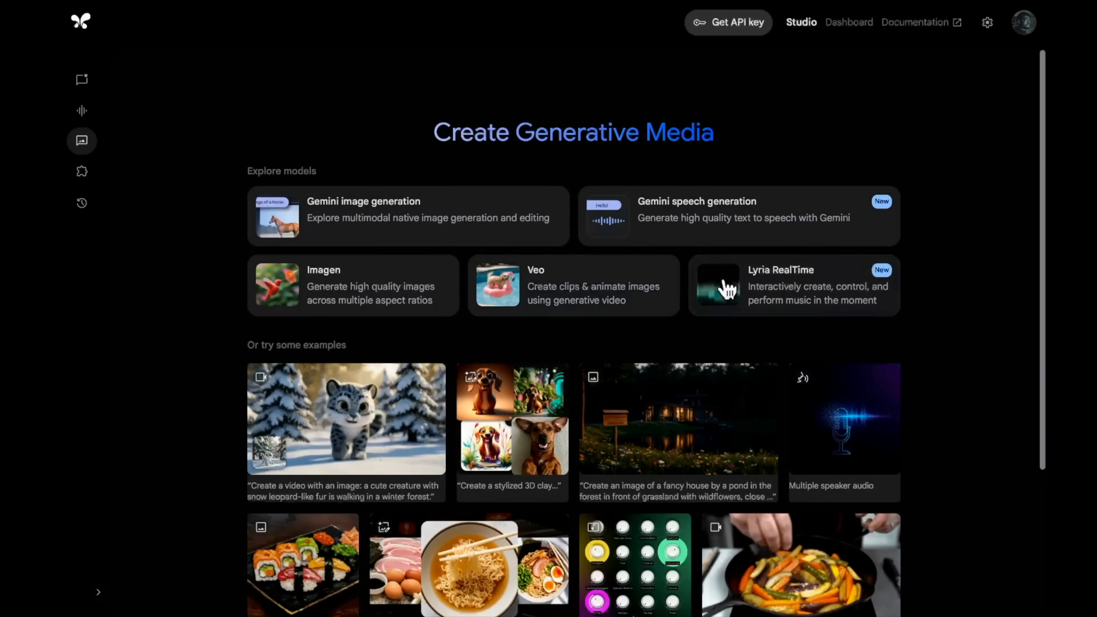
{"action": "left_click", "coordinate": [739, 215]}
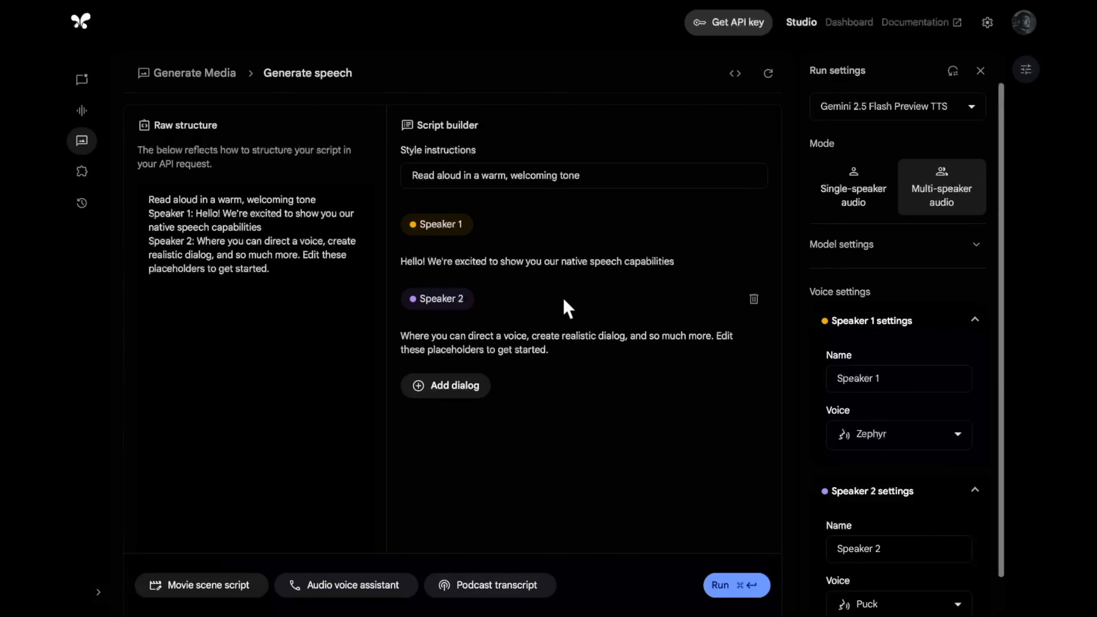
{"action": "left_click", "coordinate": [933, 115]}
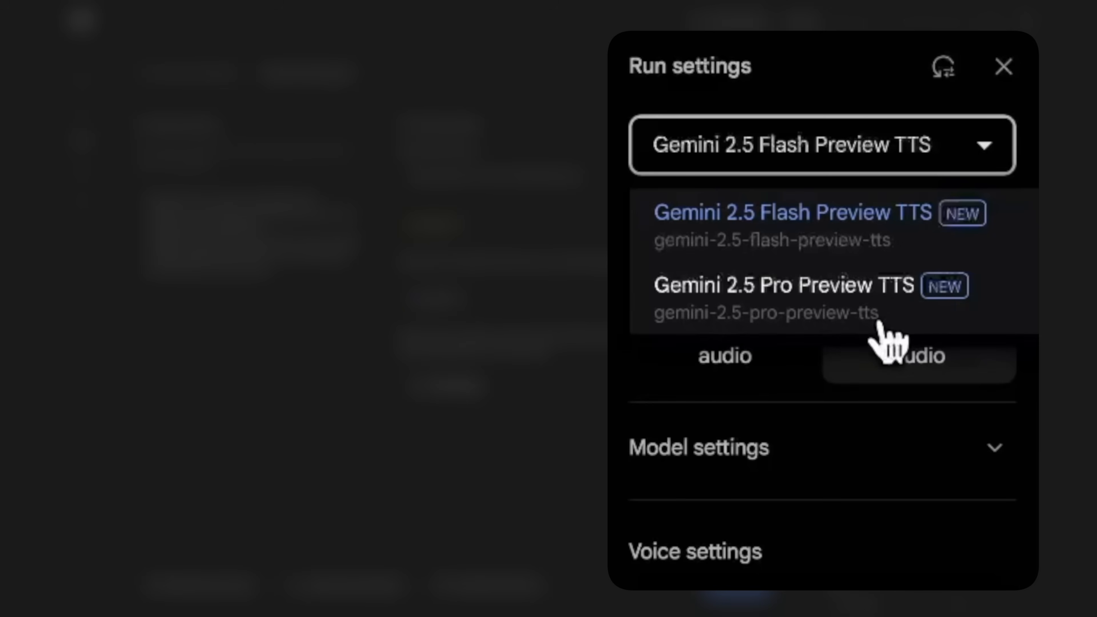
{"action": "left_click", "coordinate": [608, 535]}
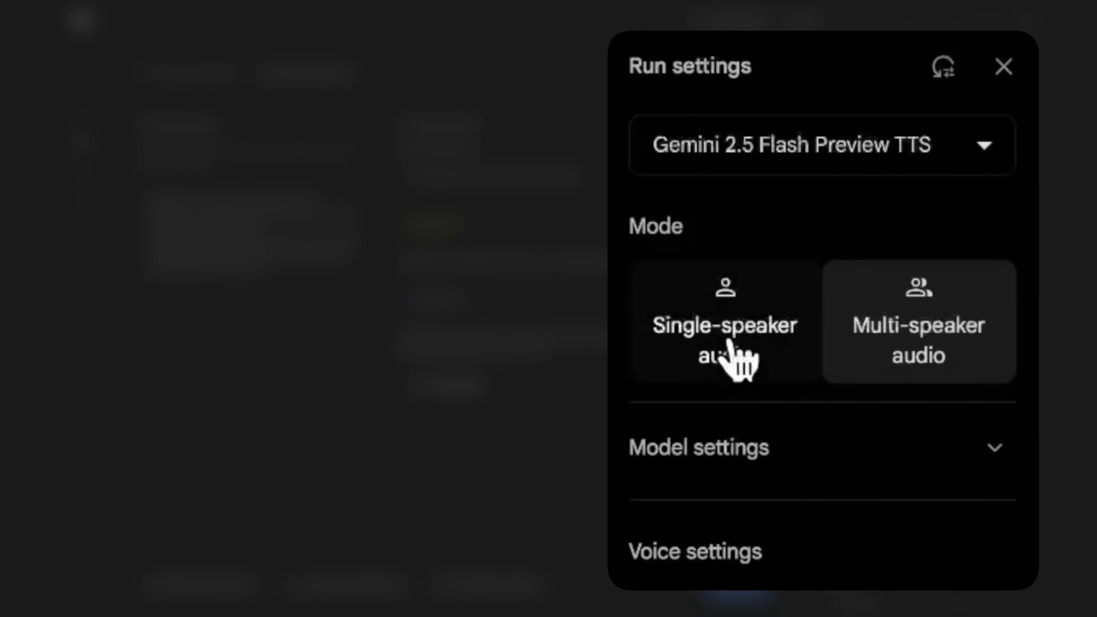
{"action": "left_click", "coordinate": [761, 363]}
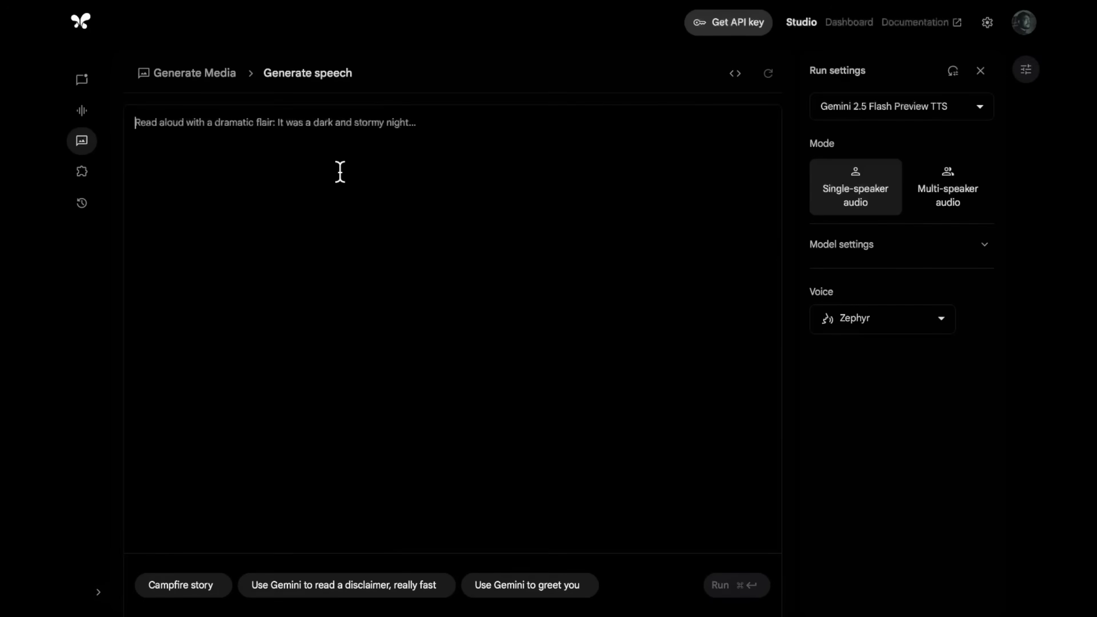
Step: Paste the narration script and add the opening line "Narrate this in a style of a soutern accent youtuber. Take natural pauses."
{"action": "key", "text": "super+v"}
{"action": "scroll", "coordinate": [334, 207], "scroll_direction": "up", "scroll_amount": 15}
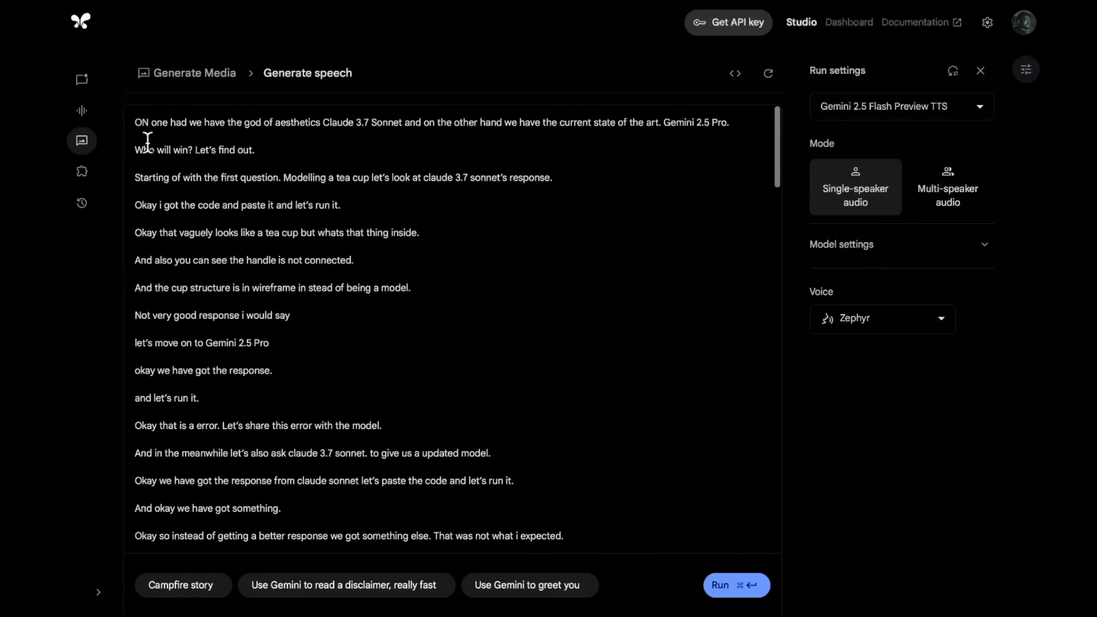
{"action": "left_click", "coordinate": [134, 123]}
{"action": "key", "text": "Return"}
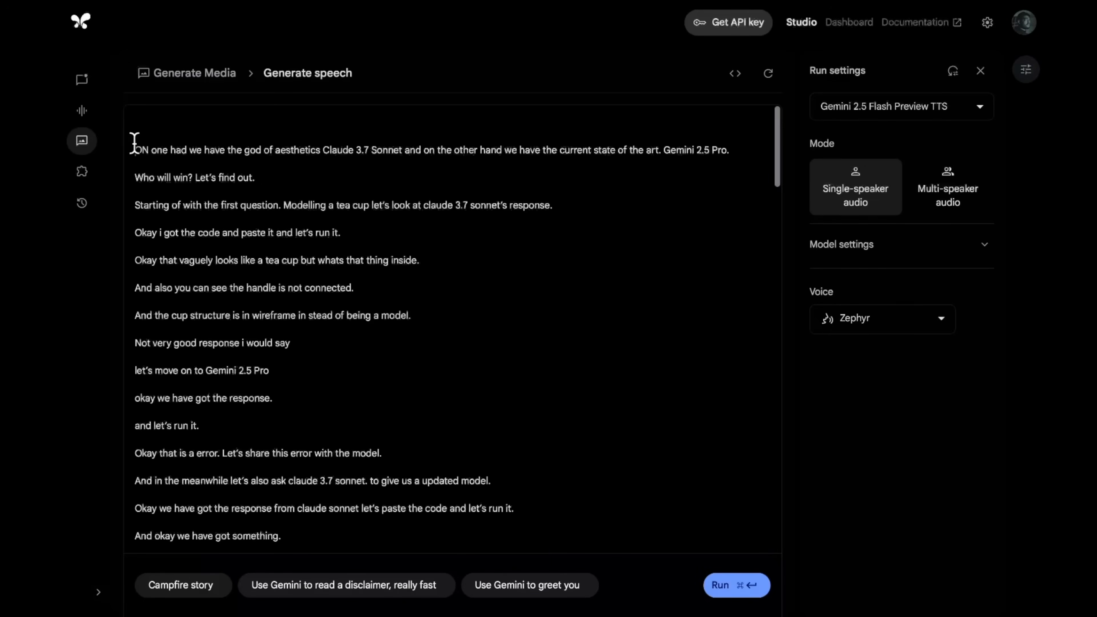
{"action": "left_click", "coordinate": [137, 119]}
{"action": "type", "text": "Narrate this in a "}
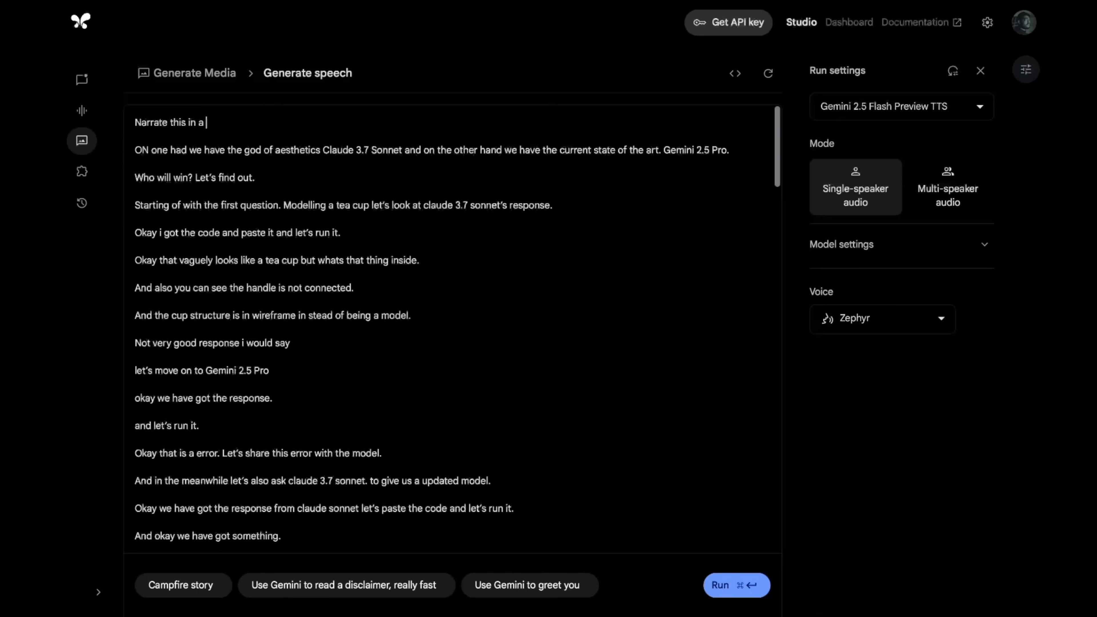
{"action": "type", "text": "style of a soutern accent "}
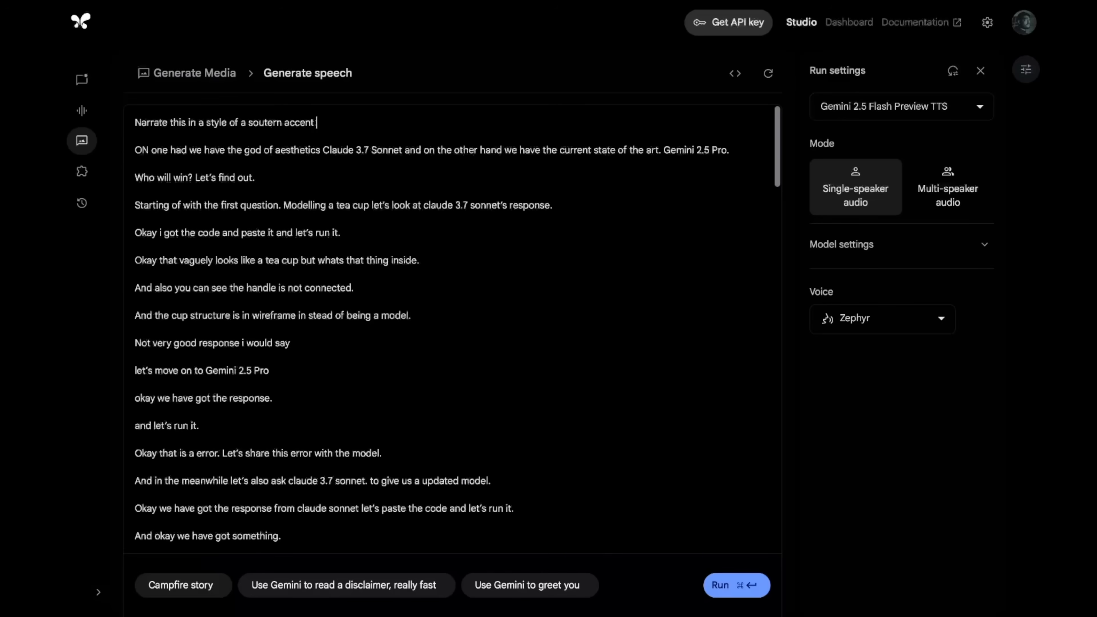
{"action": "type", "text": "youtuber. Take natural pauses."}
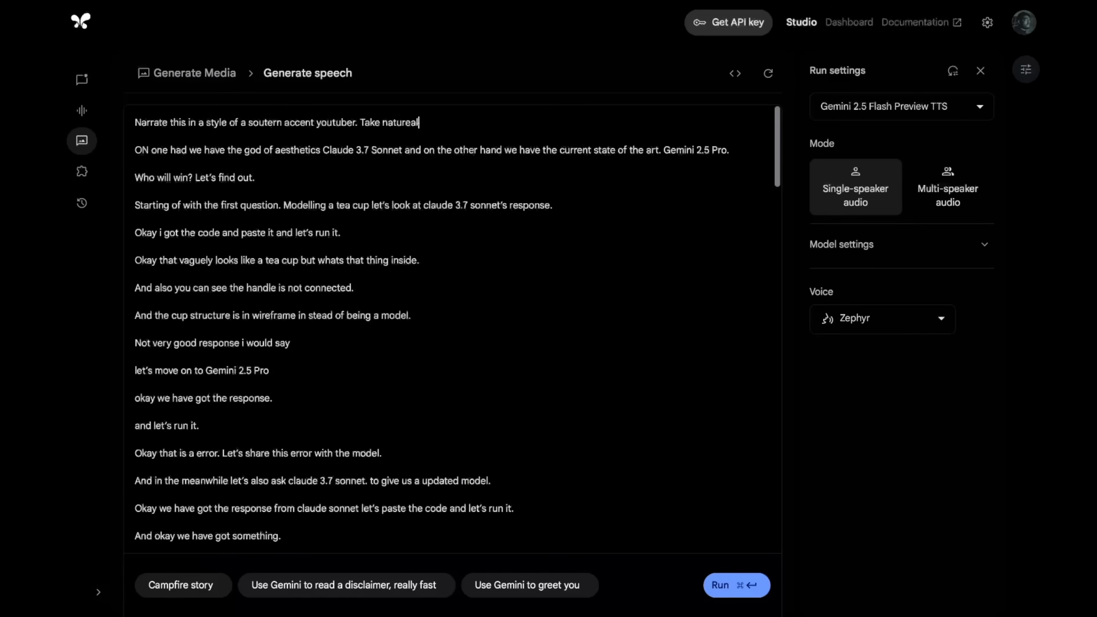
Step: Generate speech from the script with the Zephyr voice, looking through the text while it runs
{"action": "scroll", "coordinate": [358, 284], "scroll_direction": "down", "scroll_amount": 15}
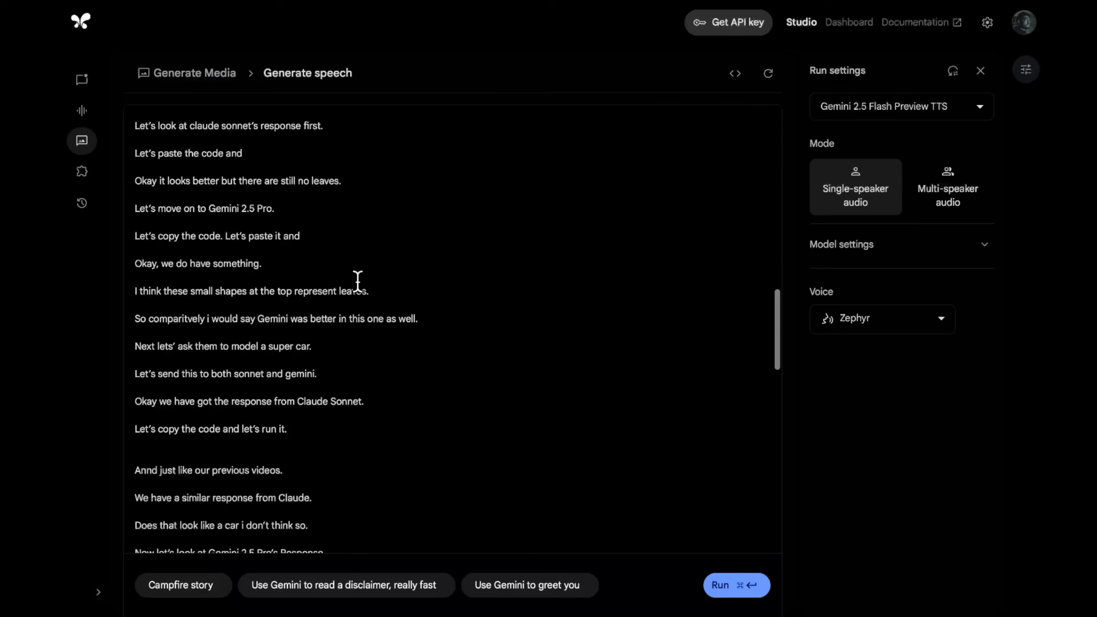
{"action": "left_click", "coordinate": [745, 590]}
{"action": "scroll", "coordinate": [632, 289], "scroll_direction": "up", "scroll_amount": 15}
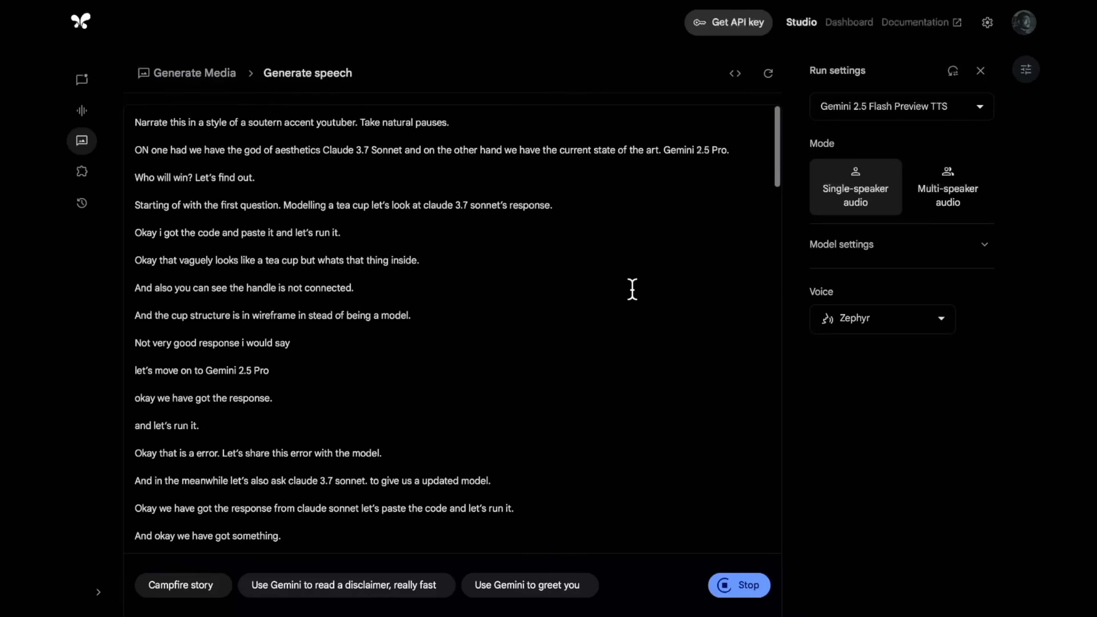
{"action": "scroll", "coordinate": [632, 289], "scroll_direction": "down", "scroll_amount": 15}
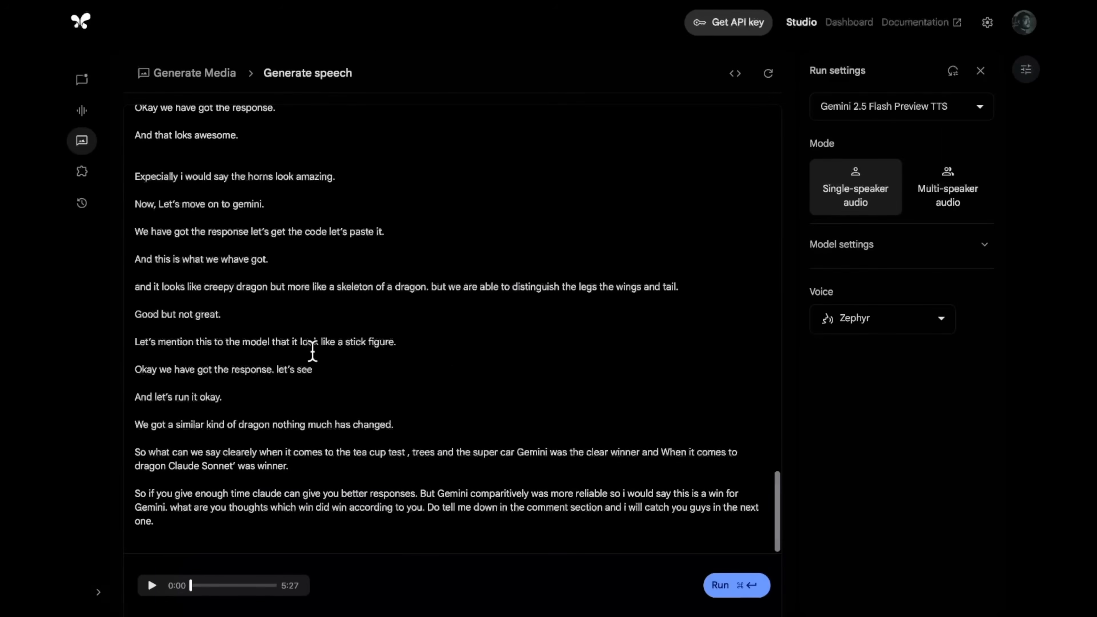
Step: Play the opening of the generated narration while following the script, and pause it
{"action": "scroll", "coordinate": [307, 328], "scroll_direction": "up", "scroll_amount": 20}
{"action": "scroll", "coordinate": [215, 429], "scroll_direction": "down", "scroll_amount": 5}
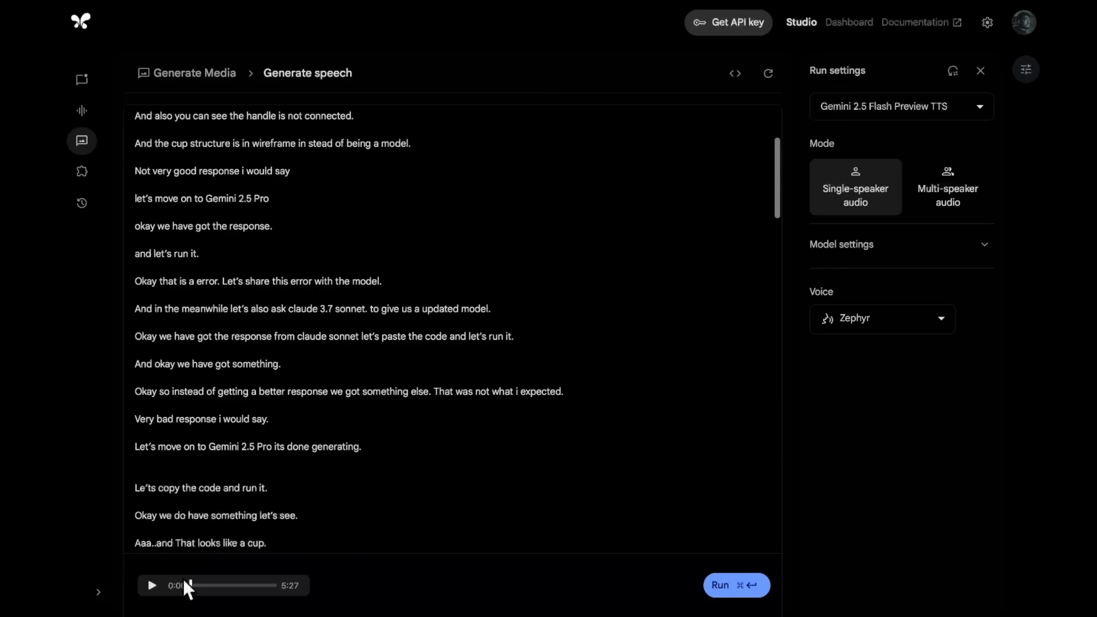
{"action": "left_click", "coordinate": [151, 586]}
{"action": "scroll", "coordinate": [259, 402], "scroll_direction": "up", "scroll_amount": 5}
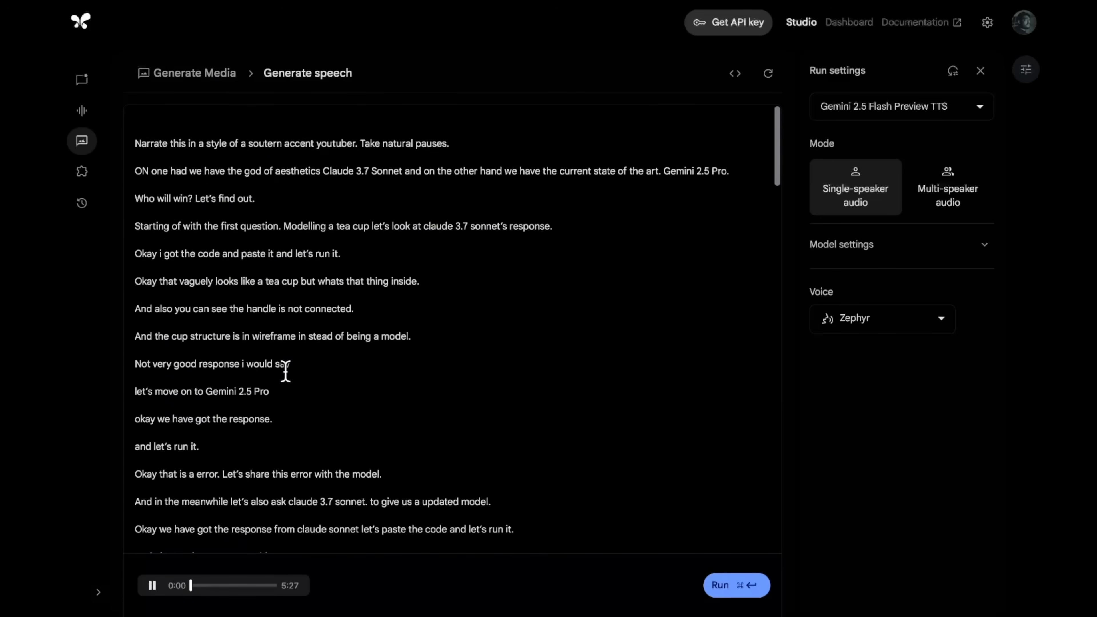
{"action": "scroll", "coordinate": [285, 371], "scroll_direction": "down", "scroll_amount": 1}
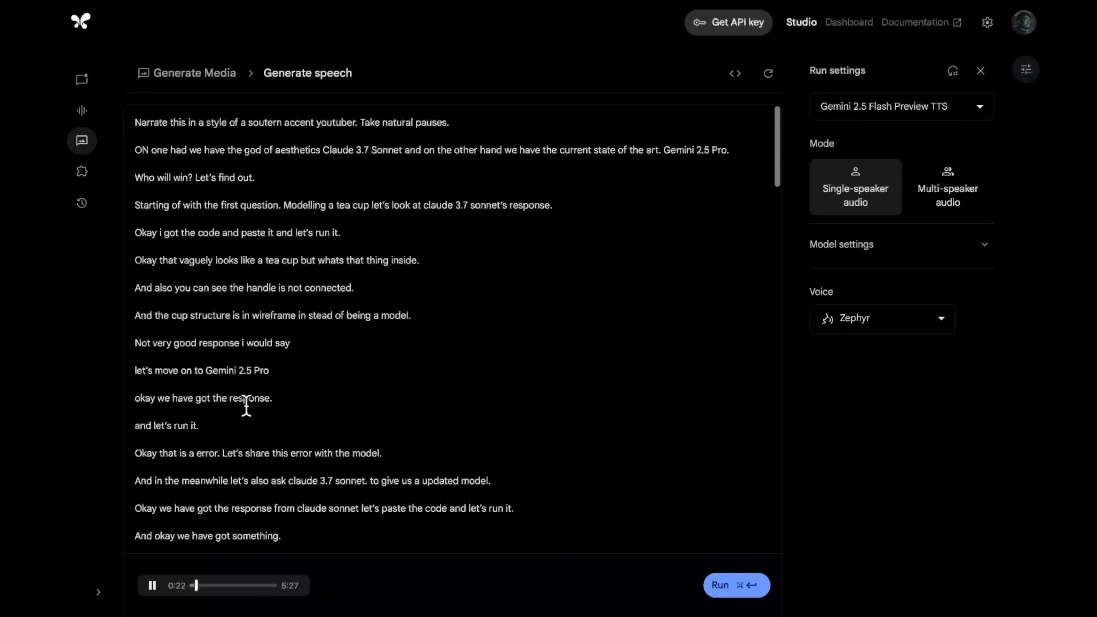
{"action": "left_click", "coordinate": [151, 585]}
Step: Preview the Sadachbia voice, select it for the narration, and regenerate the speech
{"action": "left_click", "coordinate": [864, 331]}
{"action": "scroll", "coordinate": [864, 404], "scroll_direction": "down", "scroll_amount": 15}
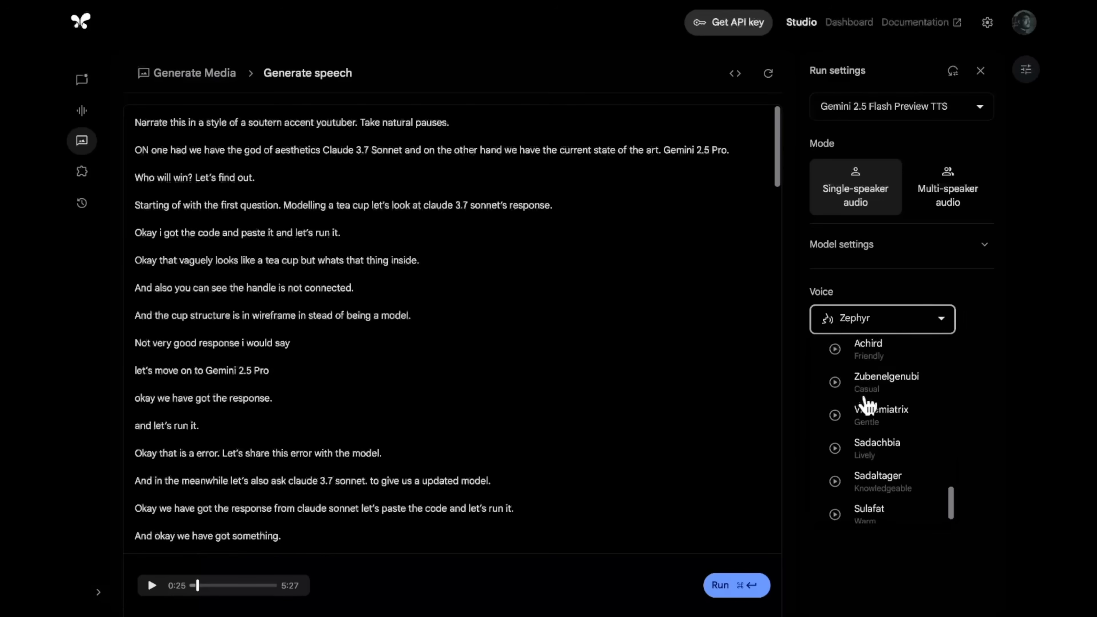
{"action": "left_click", "coordinate": [835, 437]}
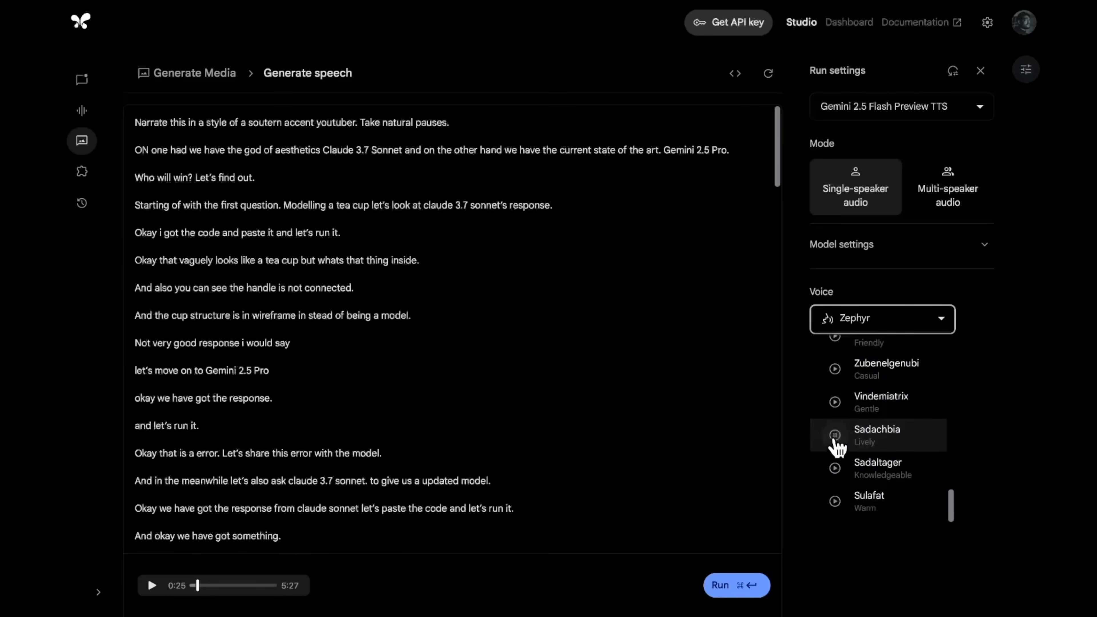
{"action": "left_click", "coordinate": [876, 439]}
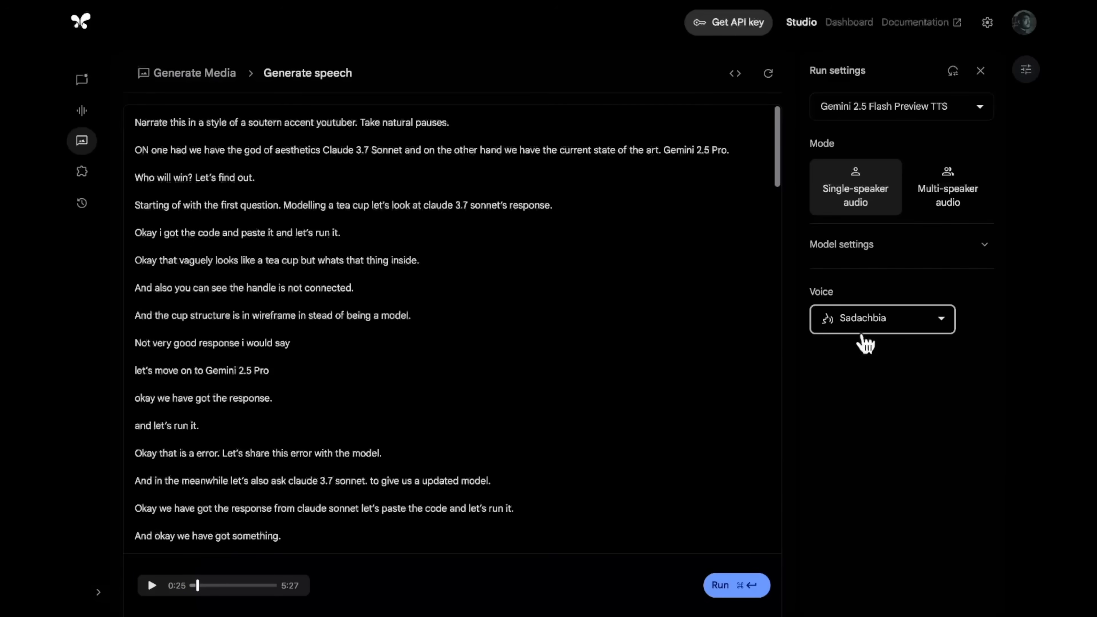
{"action": "left_click", "coordinate": [730, 591]}
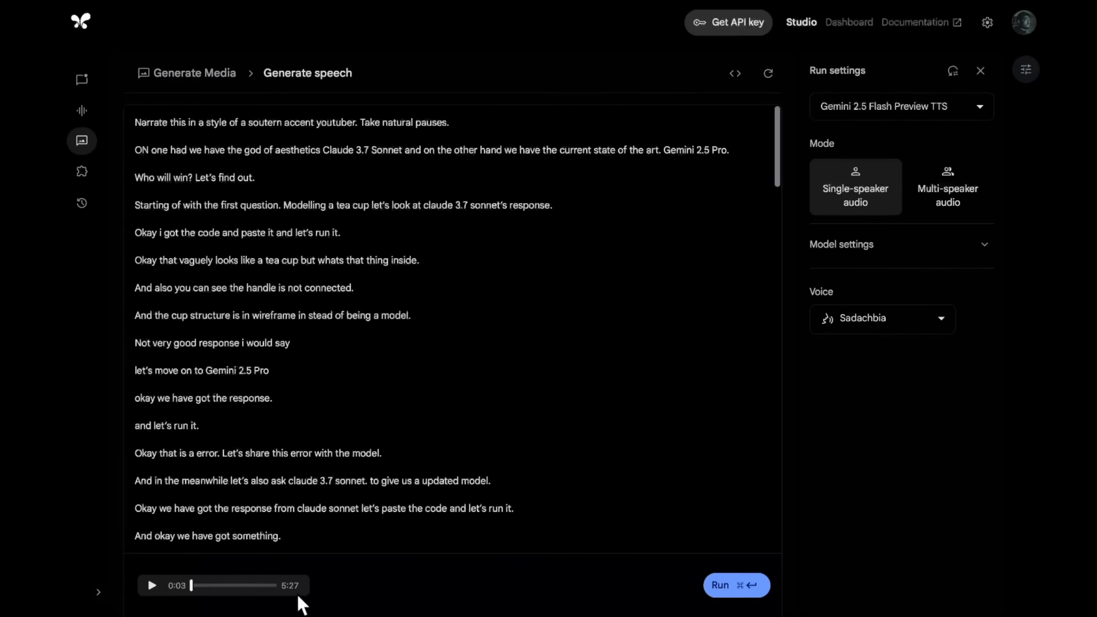
Step: Listen to the Sadachbia narration from the start and pause it
{"action": "left_click", "coordinate": [154, 587]}
{"action": "left_click", "coordinate": [191, 586]}
{"action": "left_click", "coordinate": [152, 586]}
Step: Add the bracketed cues [laughs], [excitement], [sorrow] and [Excited build up] at the ends of lines in the opening part of the script
{"action": "left_click", "coordinate": [304, 178]}
{"action": "type", "text": "{"}
{"action": "key", "text": "BackSpace"}
{"action": "type", "text": "[laughs]"}
{"action": "left_click", "coordinate": [588, 206]}
{"action": "type", "text": "[exciet"}
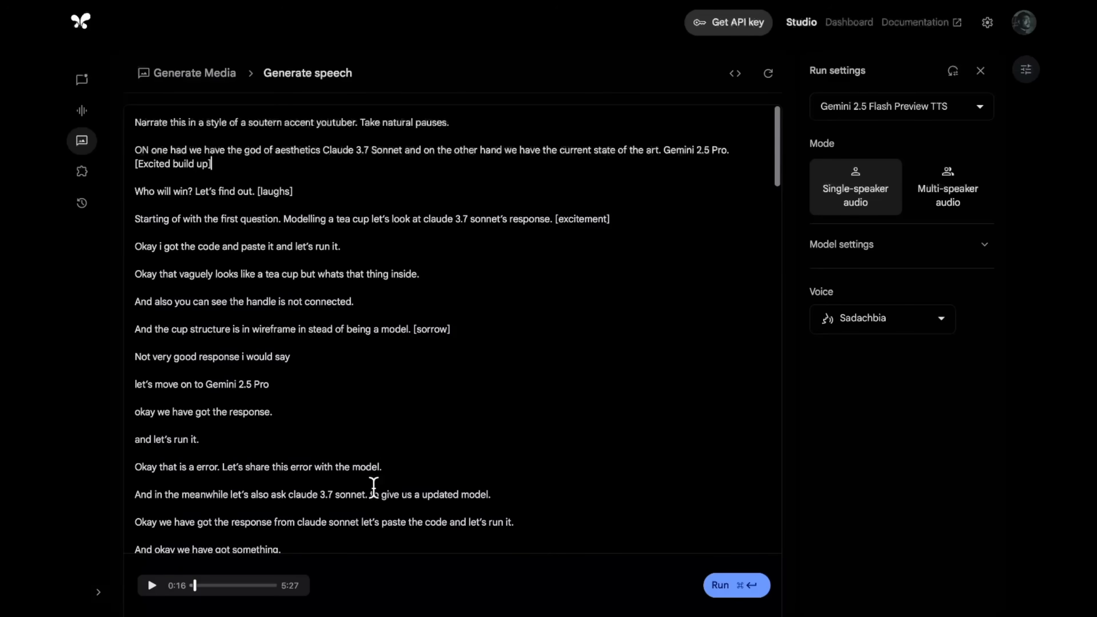
Step: Regenerate the speech with the emotion cues, play the opening of the narration, and pause it
{"action": "left_click", "coordinate": [737, 584]}
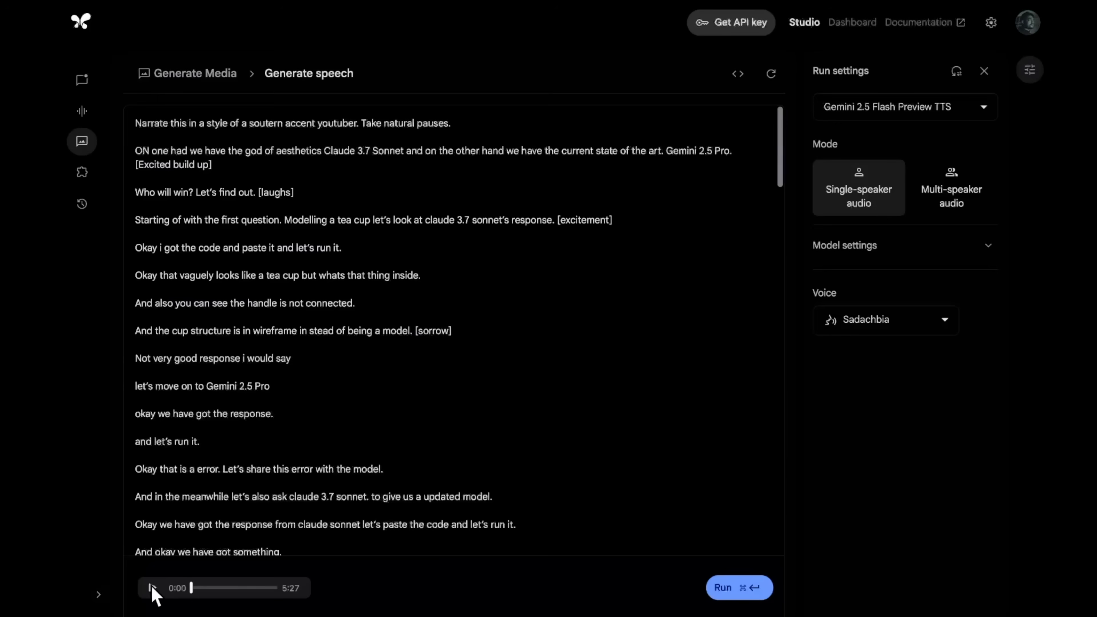
{"action": "left_click", "coordinate": [152, 588]}
{"action": "left_click", "coordinate": [152, 588]}
Step: Browse the available voices and close the list without changing the selection
{"action": "left_click", "coordinate": [924, 329]}
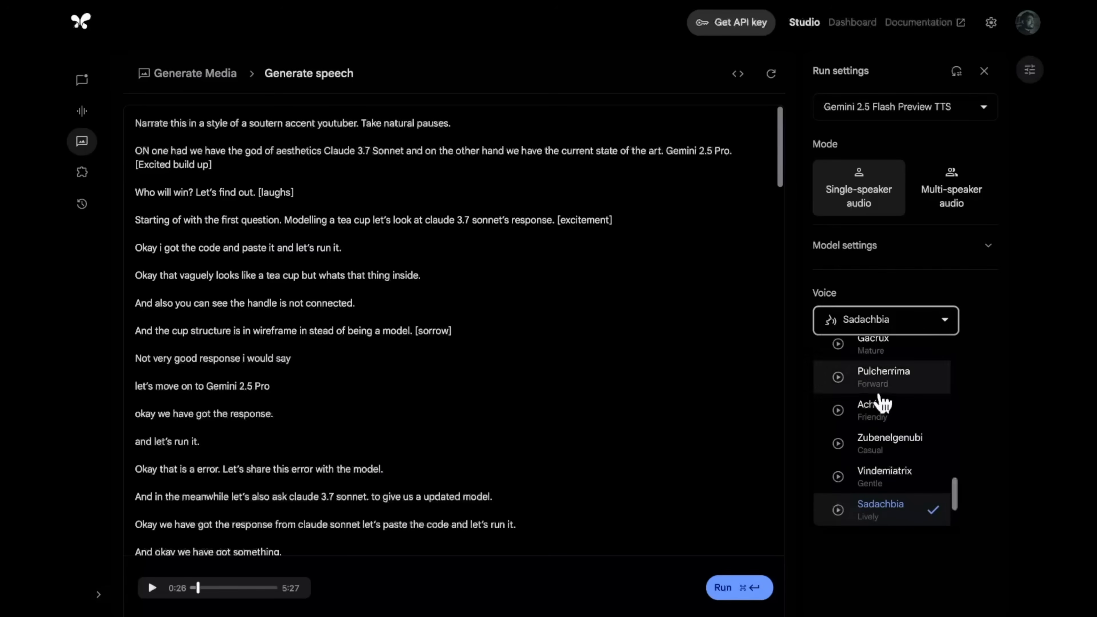
{"action": "scroll", "coordinate": [877, 404], "scroll_direction": "up", "scroll_amount": 15}
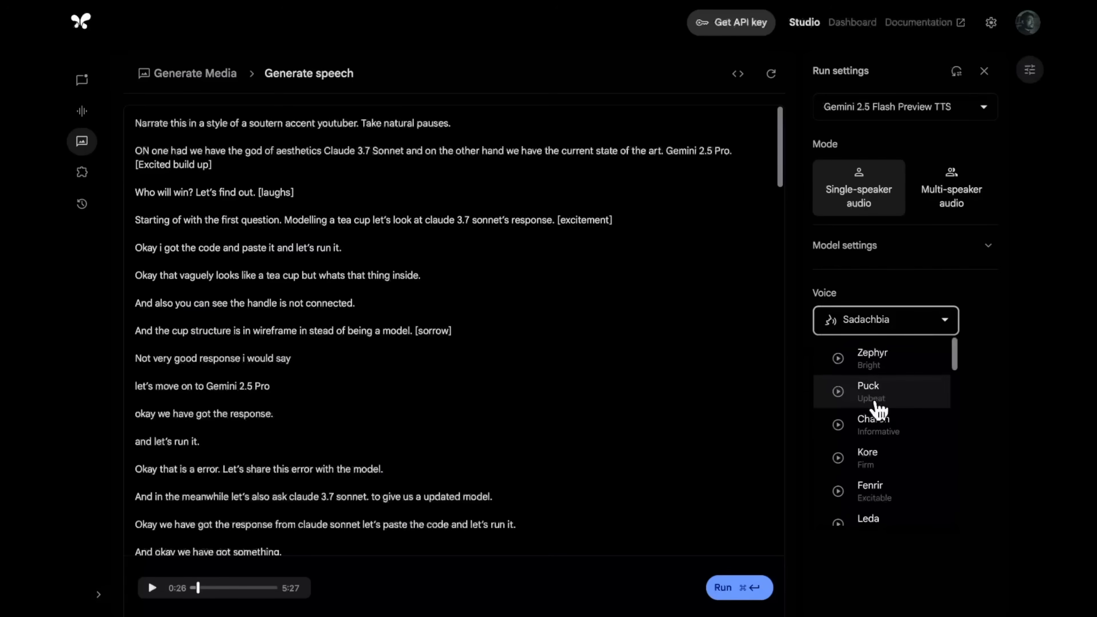
{"action": "left_click", "coordinate": [534, 283]}
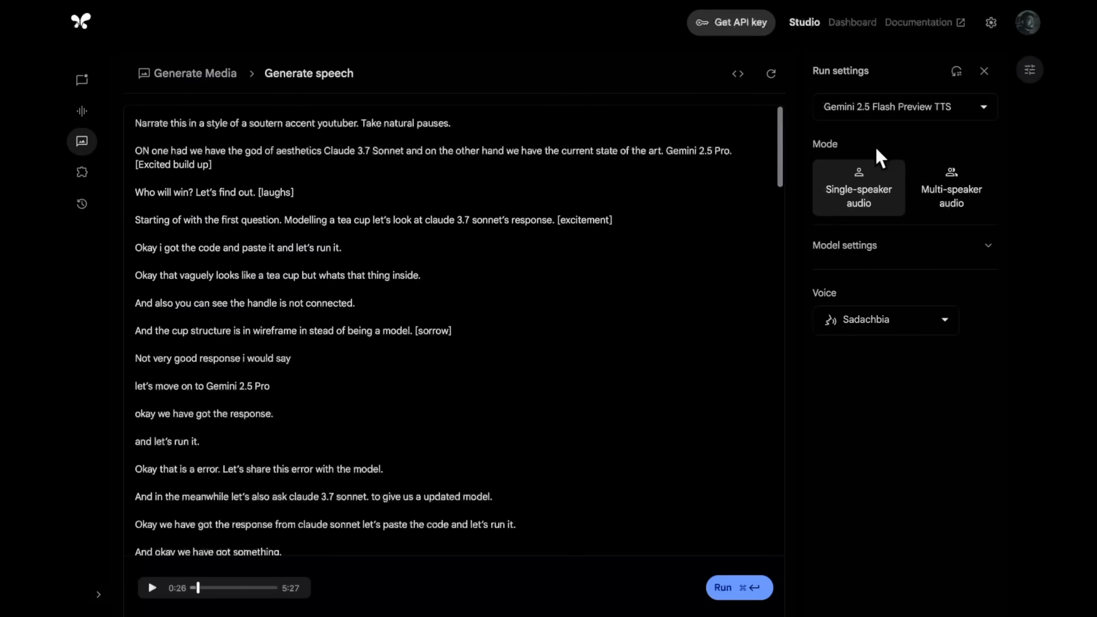
Step: Switch the speech generation mode to multi-speaker audio and examine the script builder's style instructions
{"action": "left_click", "coordinate": [964, 202]}
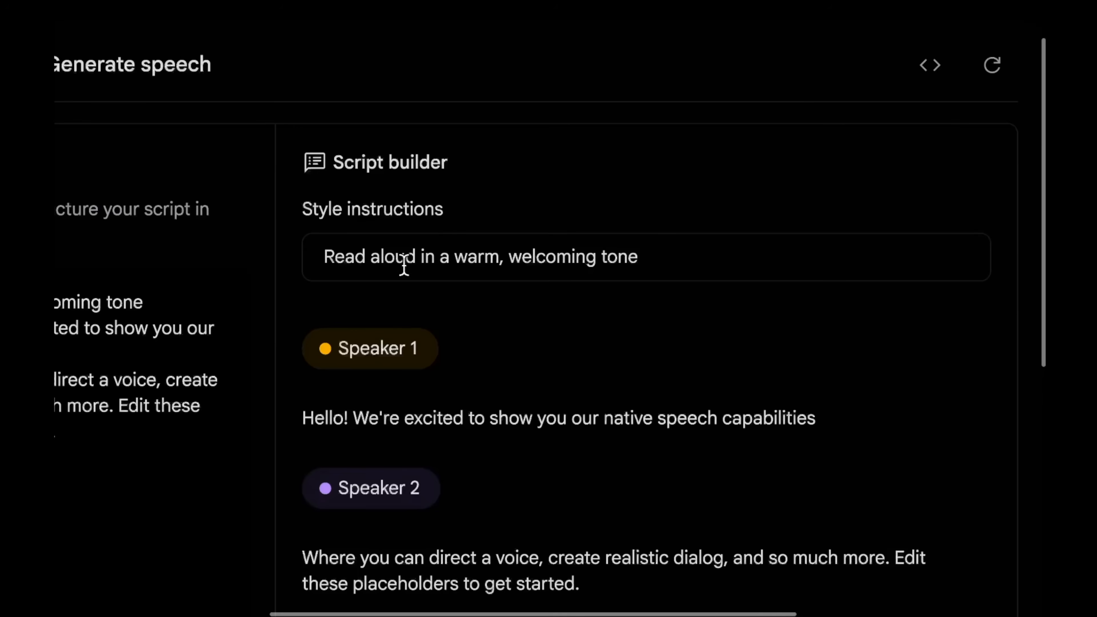
{"action": "scroll", "coordinate": [406, 265], "scroll_direction": "down", "scroll_amount": 5}
{"action": "left_click_drag", "start_coordinate": [581, 176], "coordinate": [322, 173]}
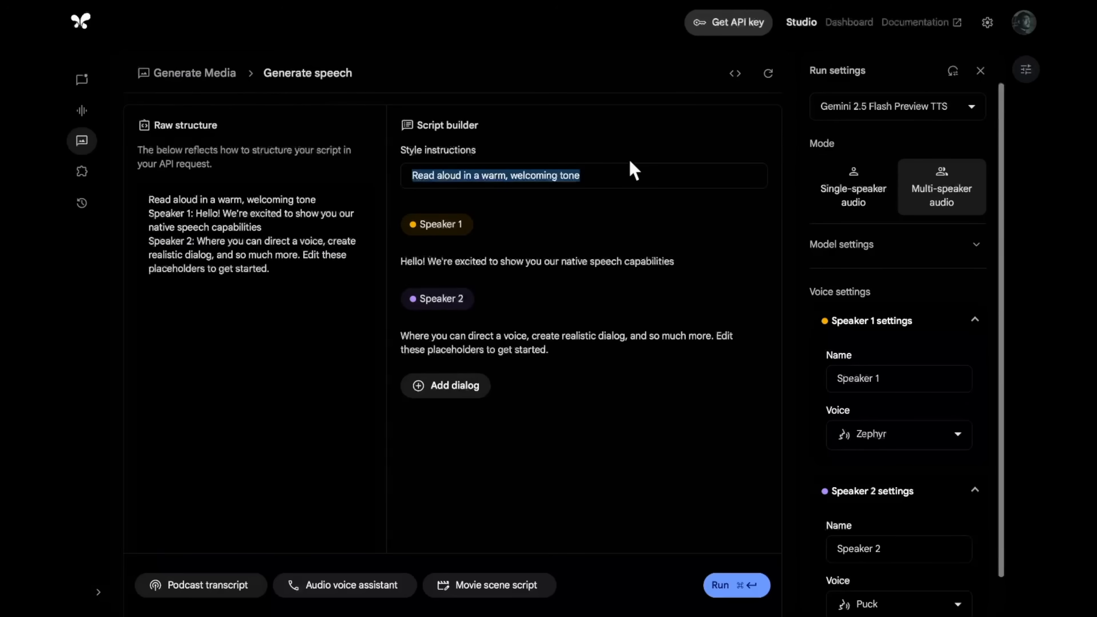
{"action": "left_click", "coordinate": [458, 386]}
{"action": "key", "text": "BackSpace"}
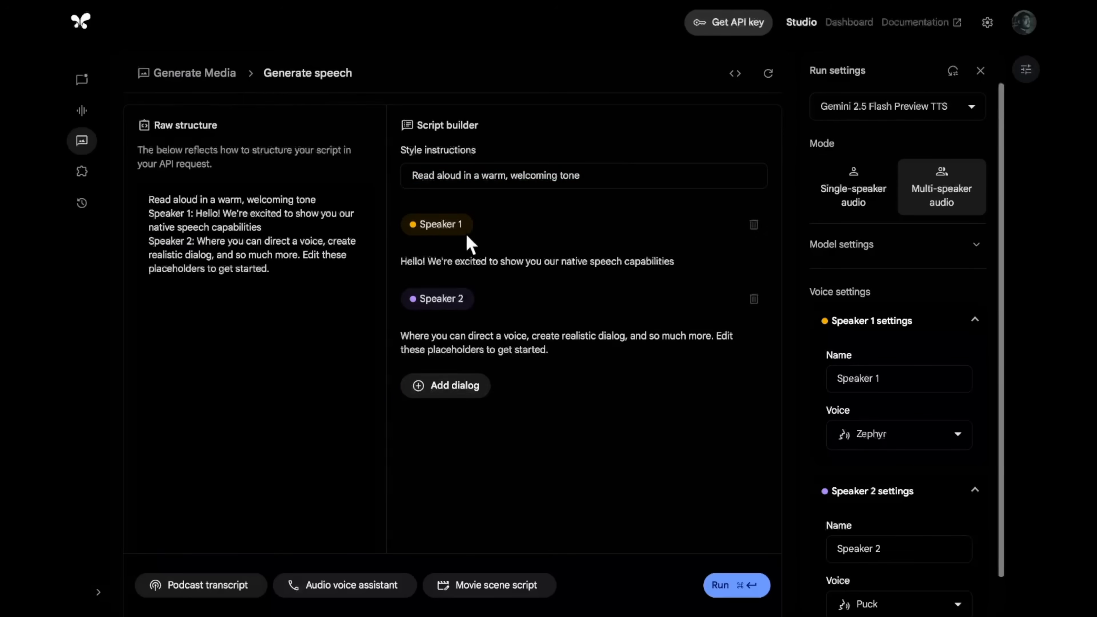
Step: Add a Speaker 1 dialog to the script builder reading "What are tyou doing I don't like it."
{"action": "left_click", "coordinate": [452, 386]}
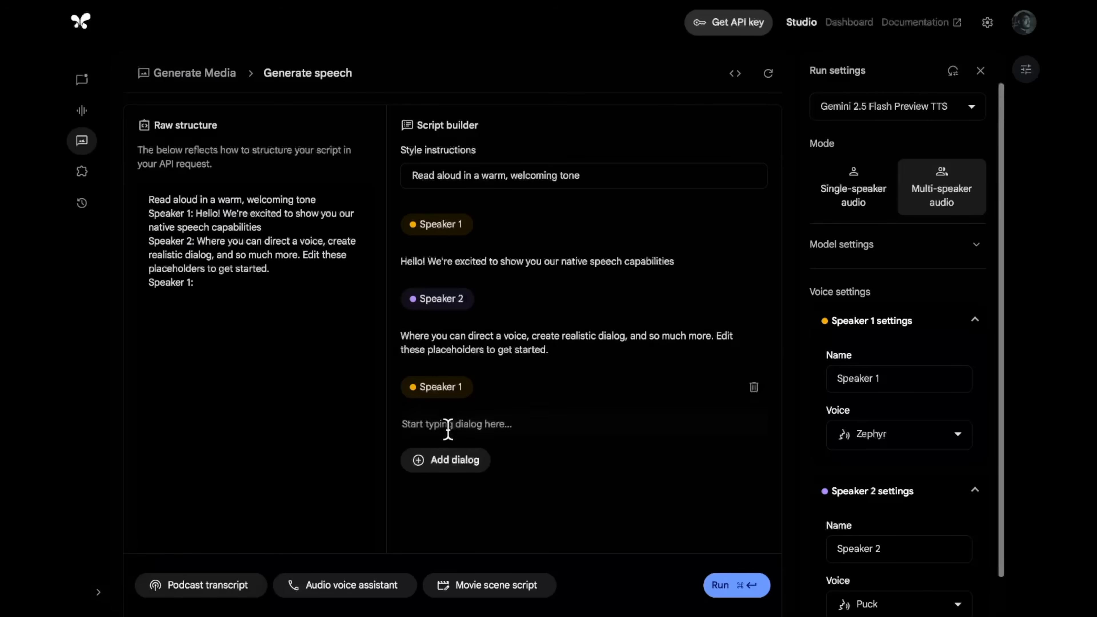
{"action": "left_click", "coordinate": [448, 424]}
{"action": "type", "text": "What are tyou d"}
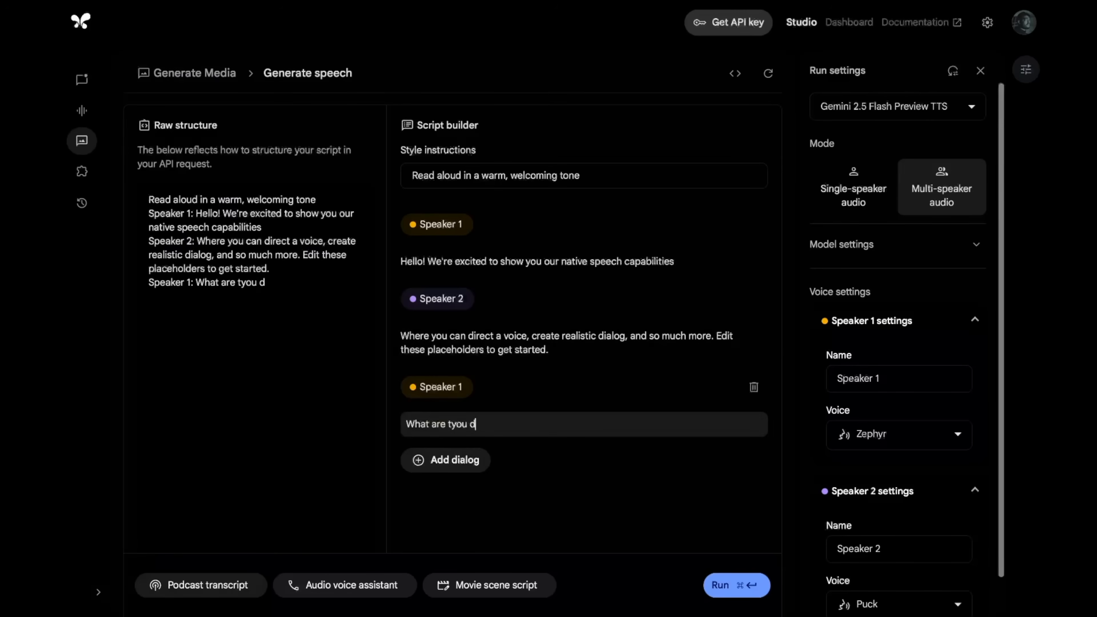
{"action": "type", "text": "oing I don't like it."}
Step: Add a Speaker 2 dialog reading "I don't care what you like or not."
{"action": "left_click", "coordinate": [449, 460]}
{"action": "left_click", "coordinate": [444, 494]}
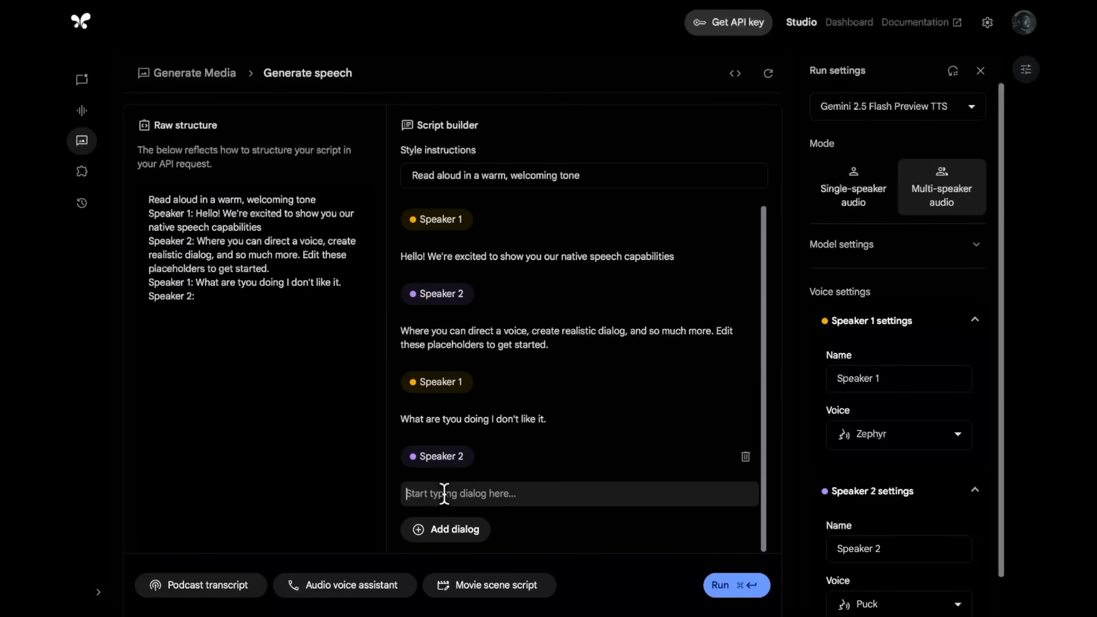
{"action": "type", "text": "I don't care what you"}
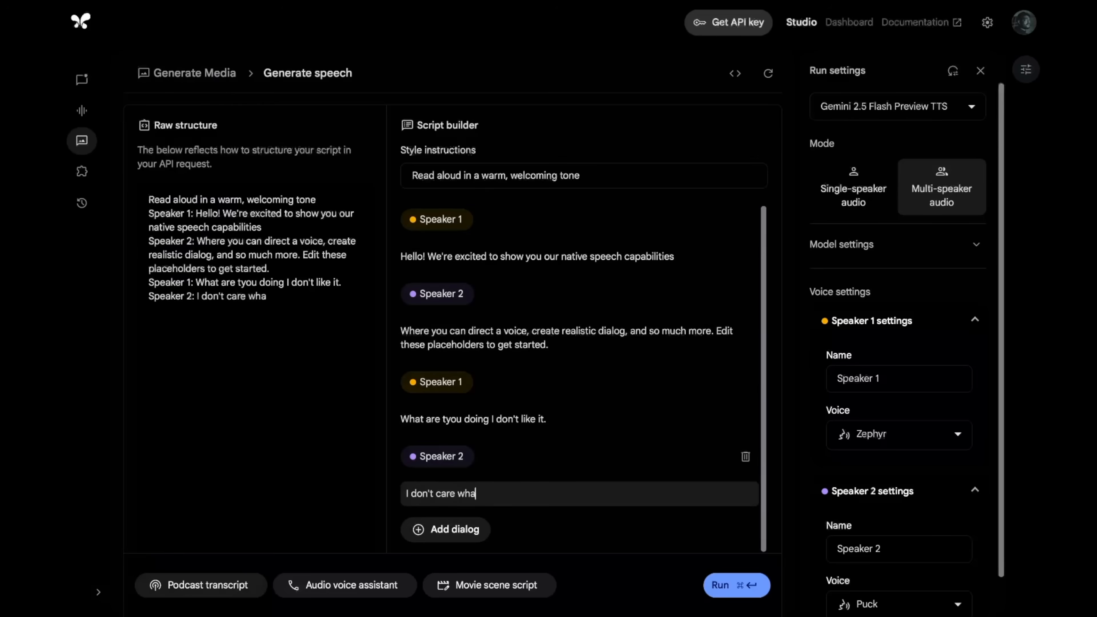
{"action": "type", "text": " like or not."}
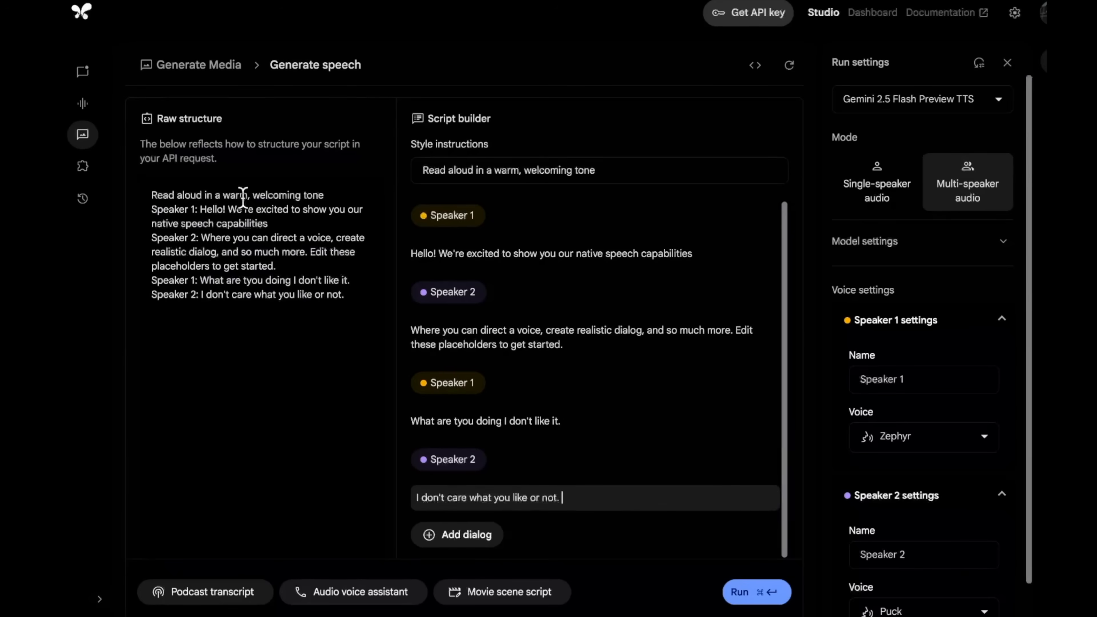
Step: Generate the two-speaker audio and play it through
{"action": "left_click", "coordinate": [777, 591]}
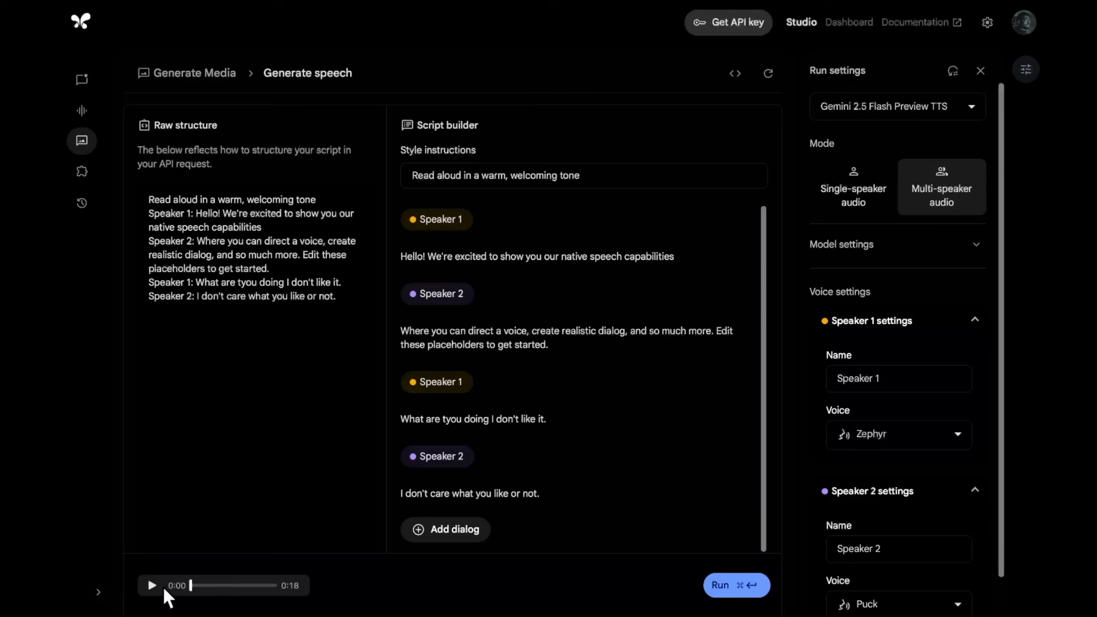
{"action": "left_click", "coordinate": [152, 586]}
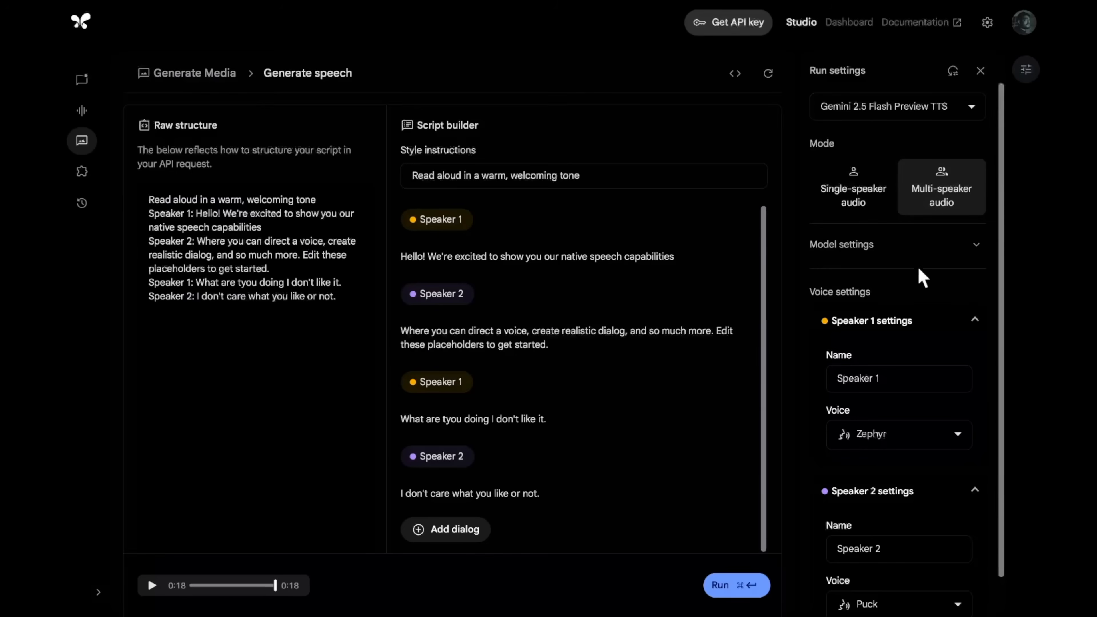
Step: Browse the available voices for Speaker 1 and Speaker 2, closing each list without choosing another voice
{"action": "scroll", "coordinate": [929, 283], "scroll_direction": "down", "scroll_amount": 1}
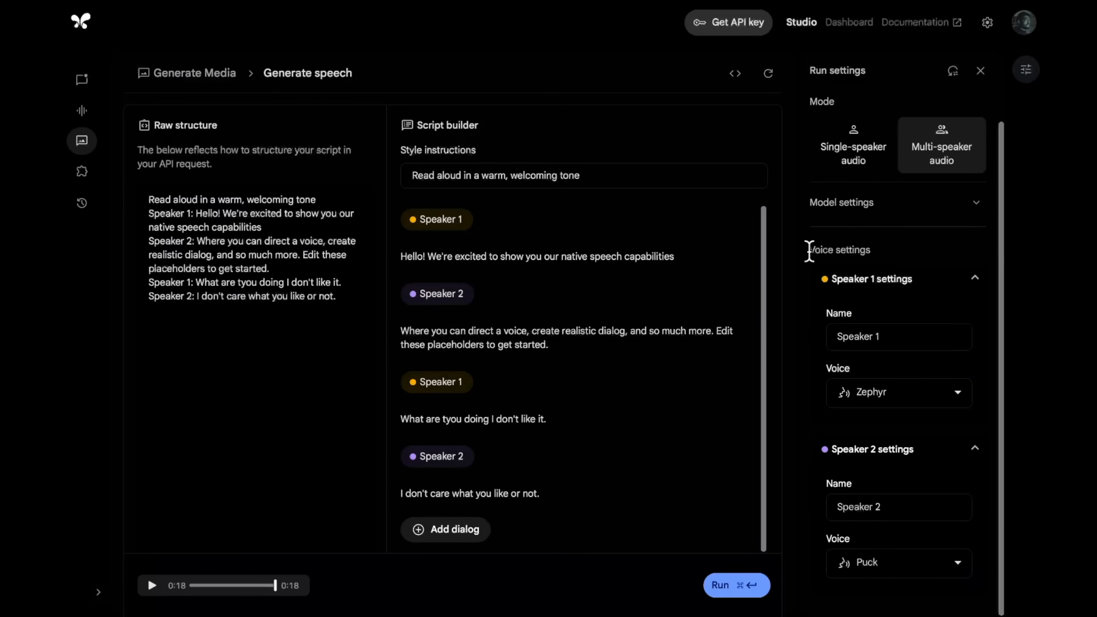
{"action": "left_click", "coordinate": [885, 407]}
{"action": "scroll", "coordinate": [889, 476], "scroll_direction": "down", "scroll_amount": 10}
{"action": "scroll", "coordinate": [889, 480], "scroll_direction": "down", "scroll_amount": 10}
{"action": "scroll", "coordinate": [916, 482], "scroll_direction": "up", "scroll_amount": 20}
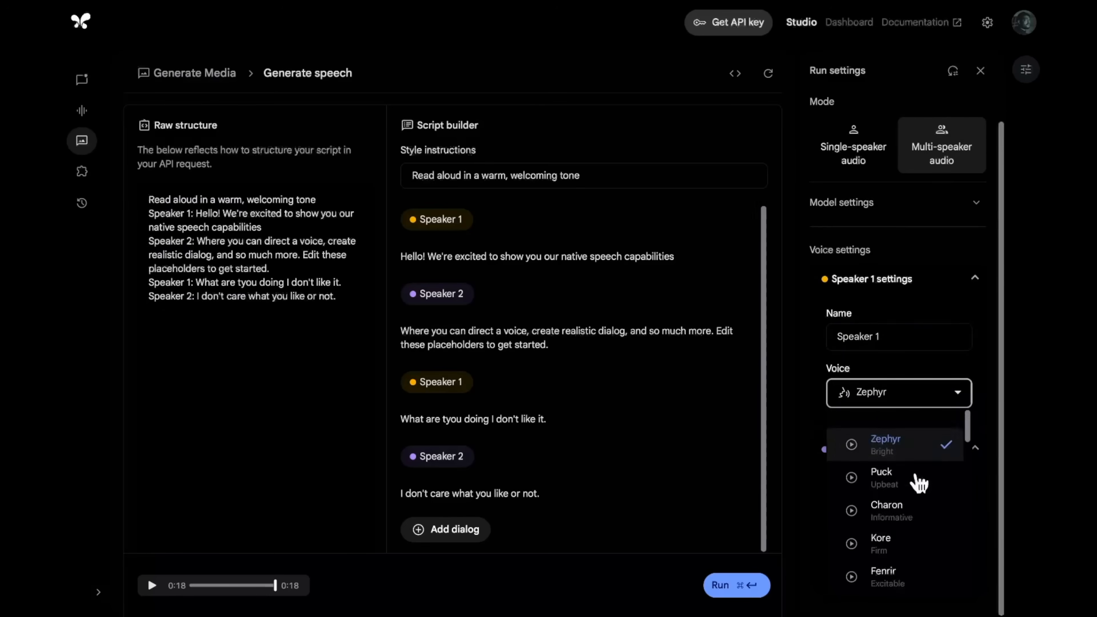
{"action": "scroll", "coordinate": [916, 482], "scroll_direction": "down", "scroll_amount": 20}
{"action": "left_click", "coordinate": [973, 360]}
{"action": "left_click", "coordinate": [889, 571]}
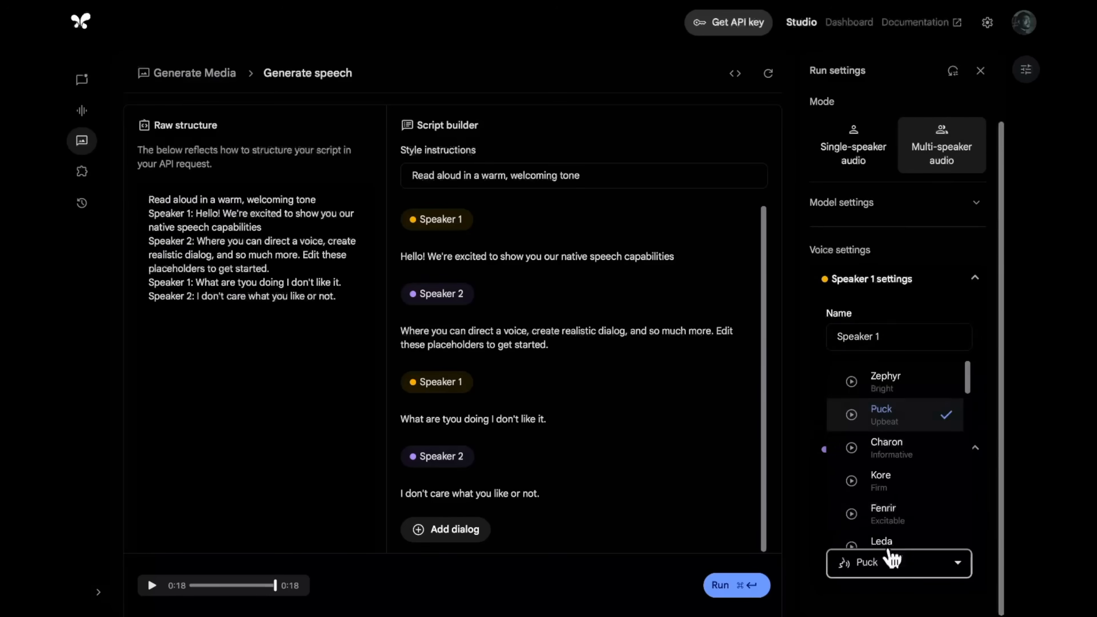
{"action": "scroll", "coordinate": [874, 395], "scroll_direction": "down", "scroll_amount": 10}
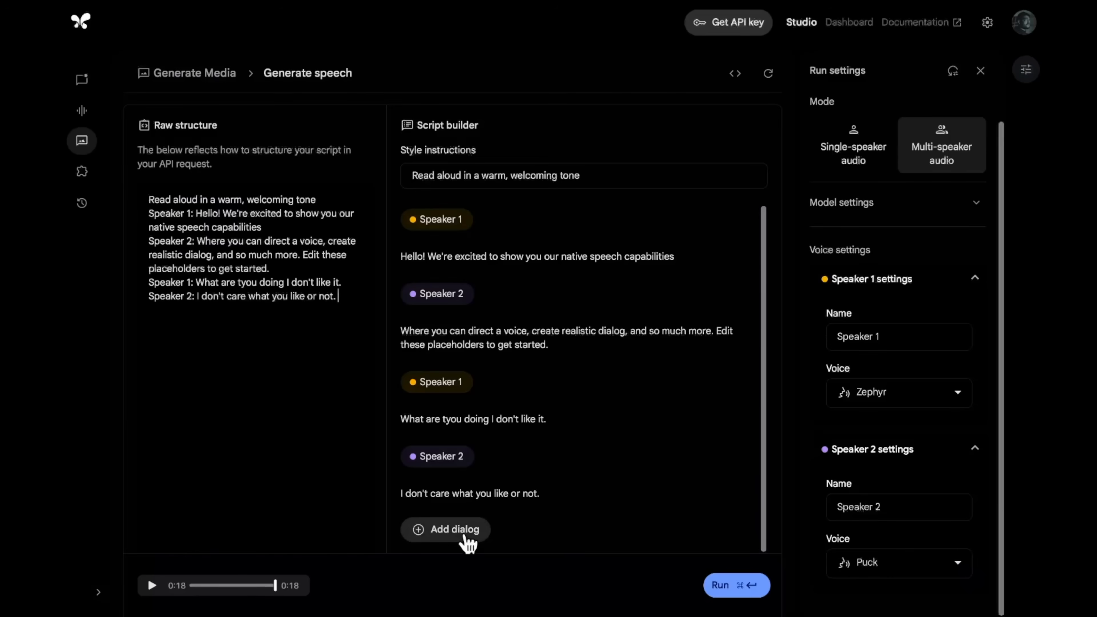
Step: Append the line "Speaker 1: It's getting added." at the end of the raw structure
{"action": "key", "text": "Return"}
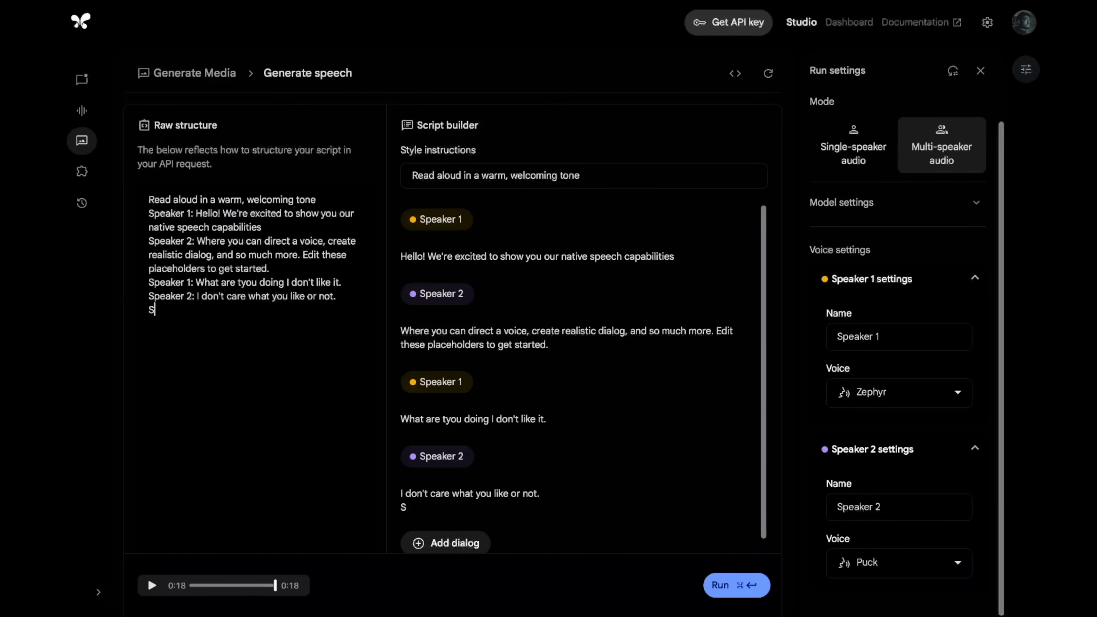
{"action": "type", "text": "Speaker 1:"}
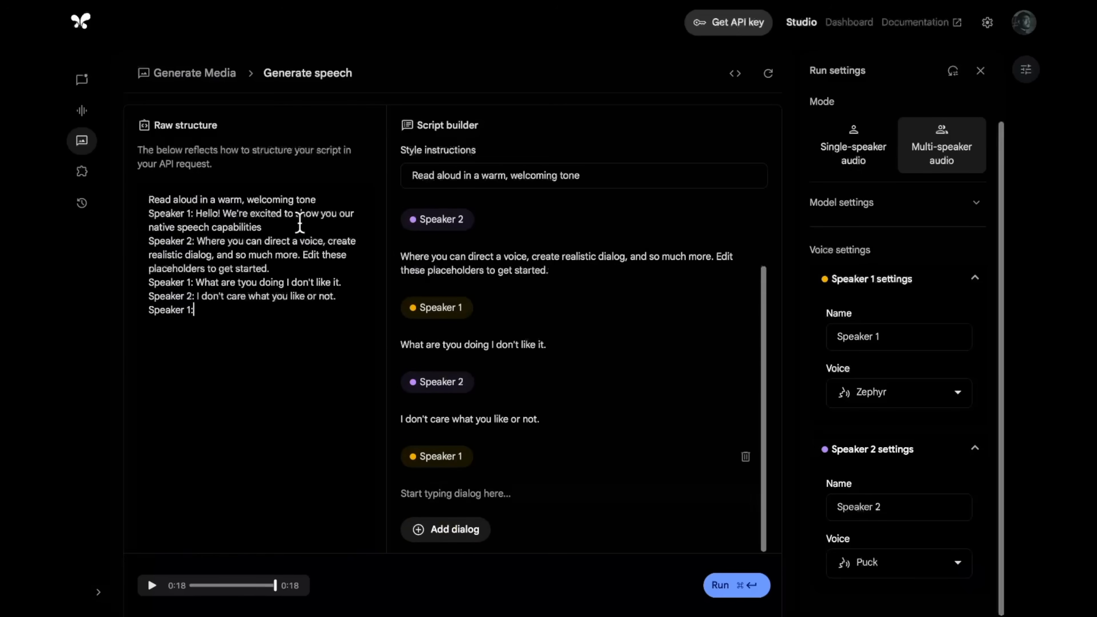
{"action": "type", "text": " It's getting added."}
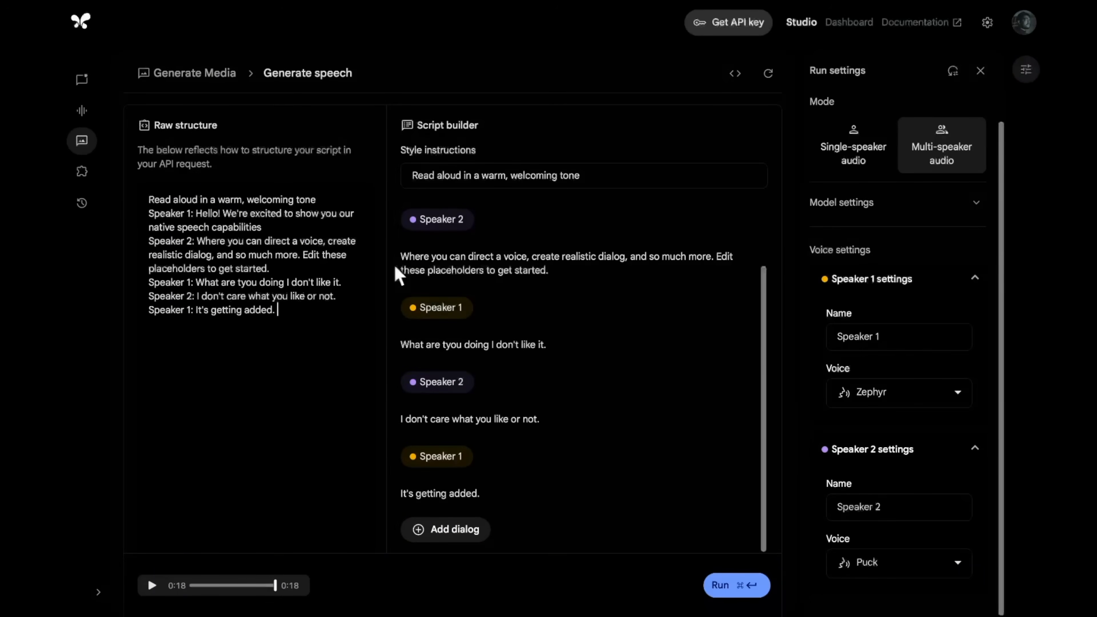
Step: Switch to the ChatGPT conversation and review its script format breakdown and the example with bracketed emotion tags
{"action": "left_click", "coordinate": [688, 12]}
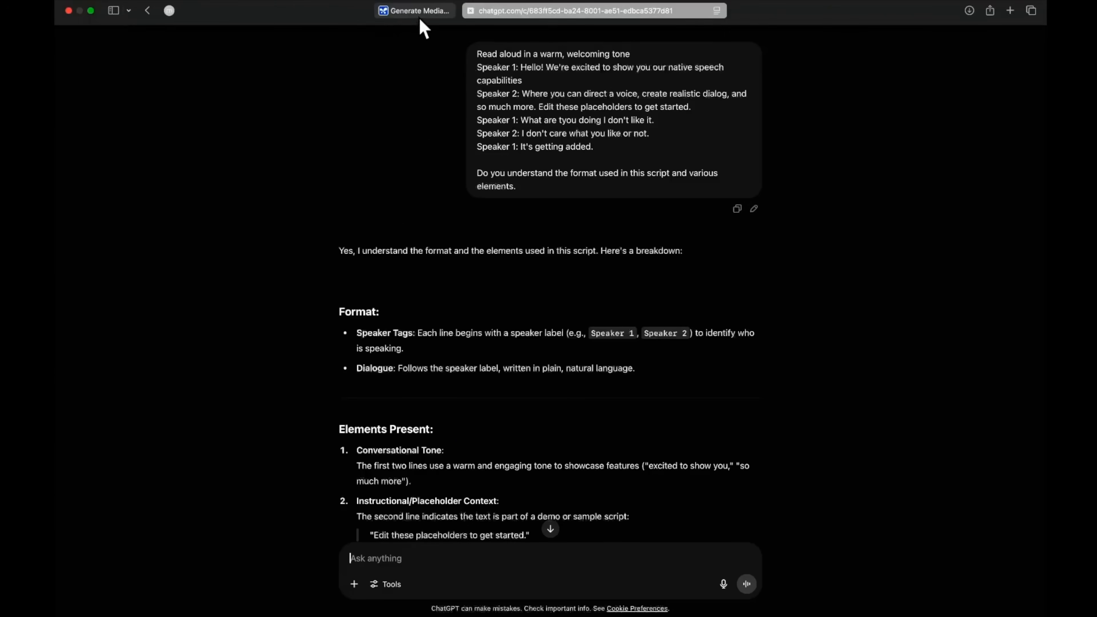
{"action": "left_click", "coordinate": [423, 13]}
{"action": "left_click", "coordinate": [691, 11]}
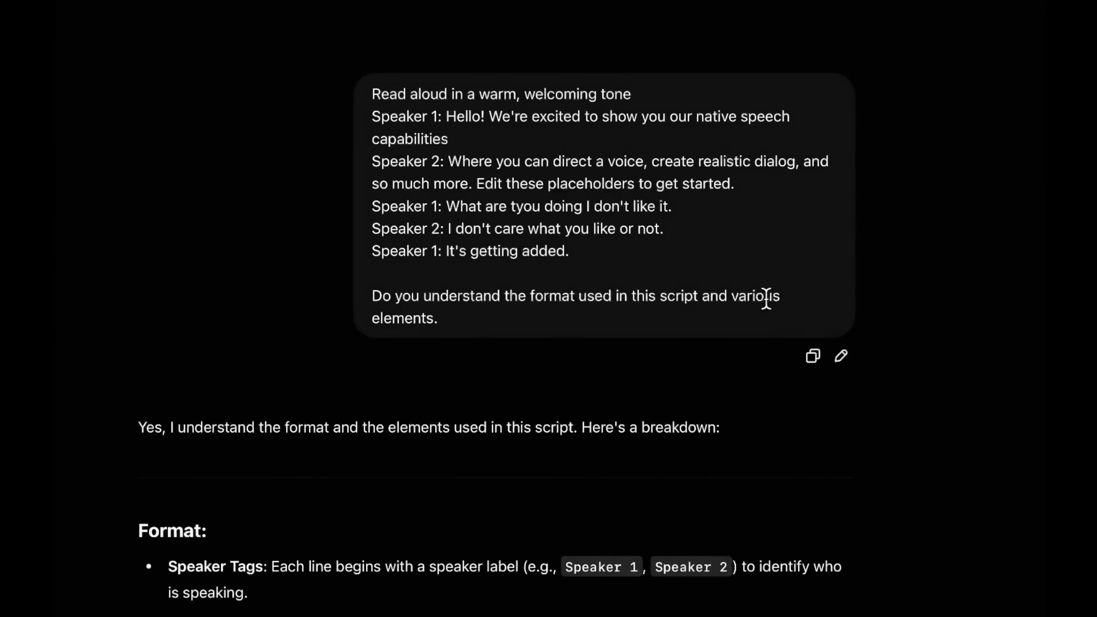
{"action": "scroll", "coordinate": [496, 324], "scroll_direction": "down", "scroll_amount": 10}
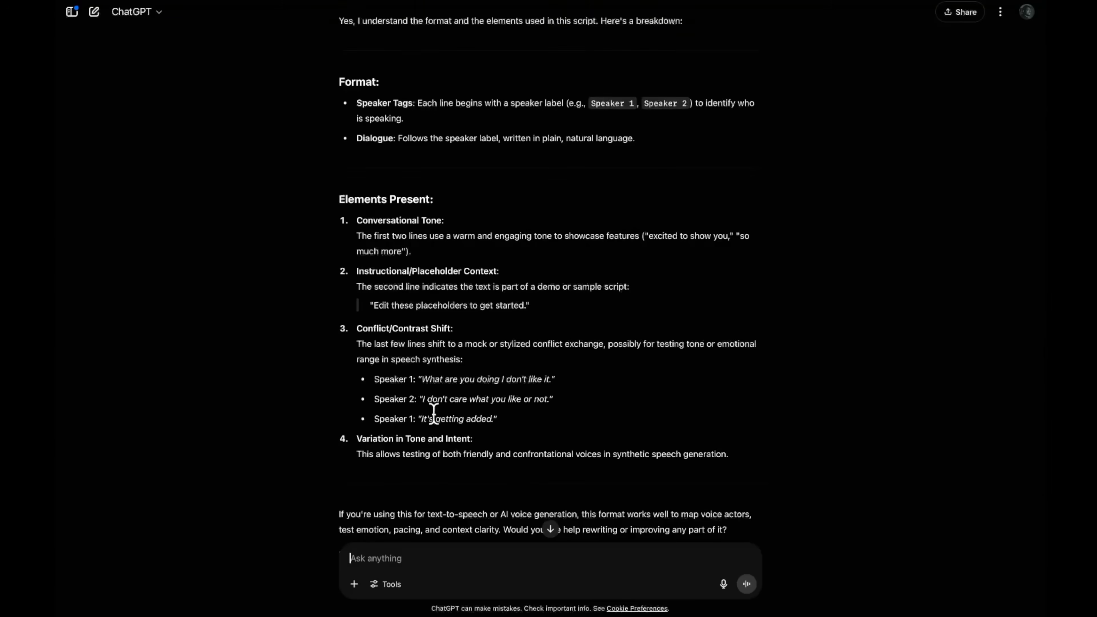
{"action": "scroll", "coordinate": [519, 412], "scroll_direction": "down", "scroll_amount": 3}
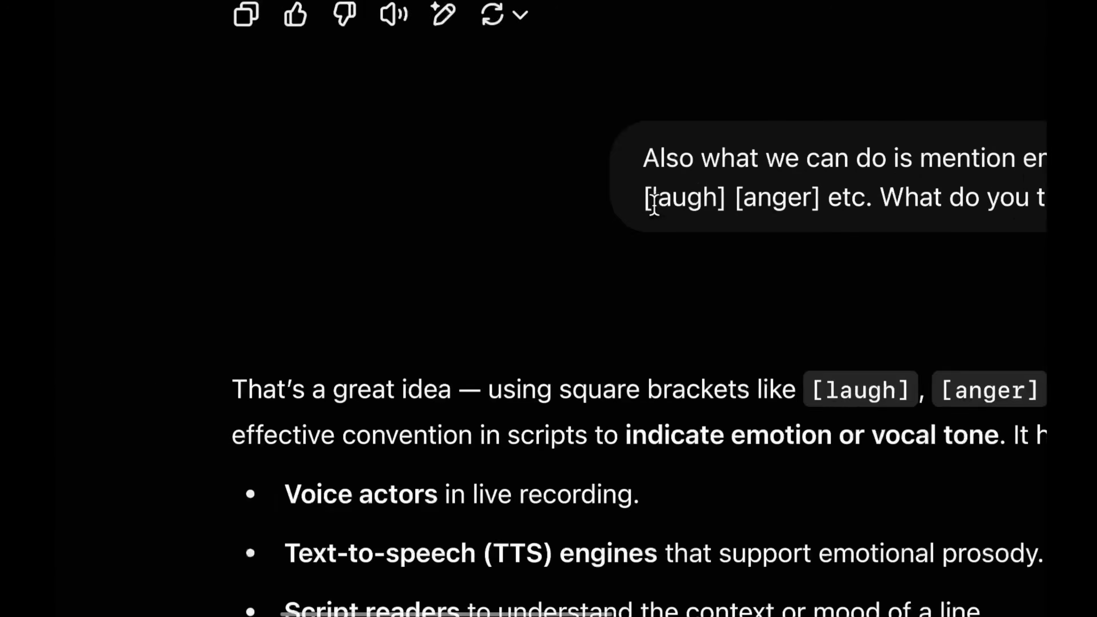
{"action": "scroll", "coordinate": [512, 436], "scroll_direction": "down", "scroll_amount": 5}
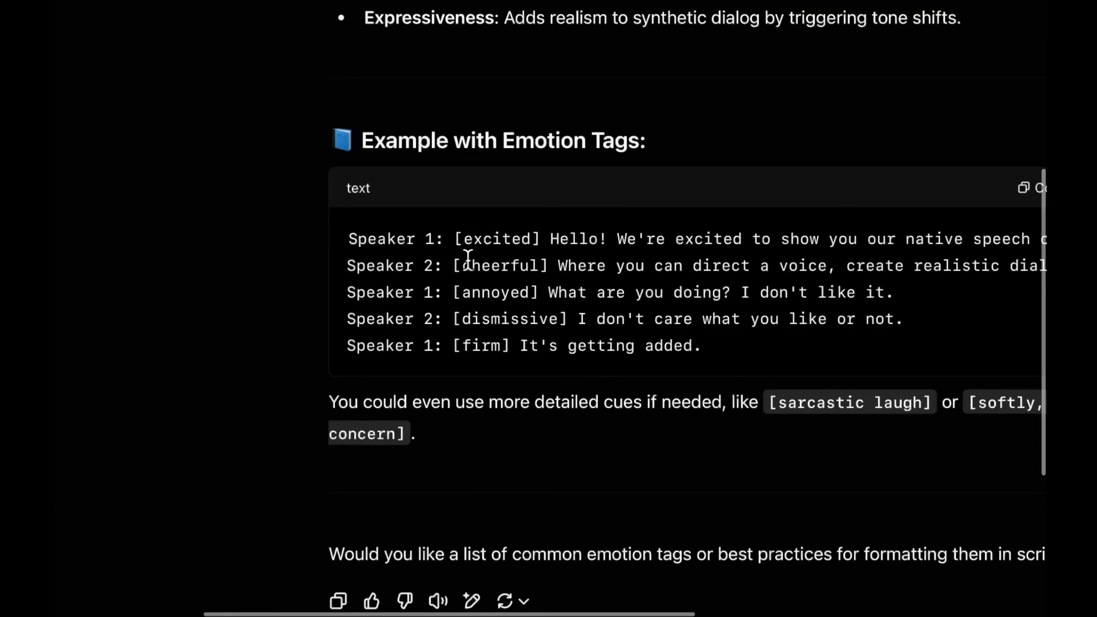
{"action": "scroll", "coordinate": [468, 259], "scroll_direction": "right", "scroll_amount": 4}
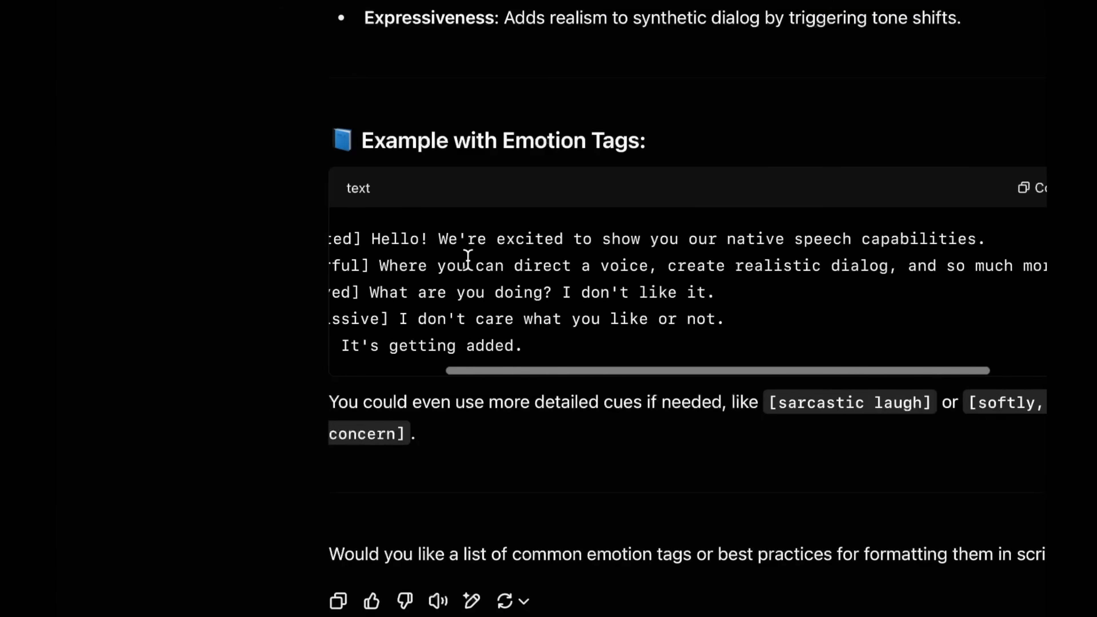
{"action": "scroll", "coordinate": [468, 259], "scroll_direction": "left", "scroll_amount": 4}
{"action": "scroll", "coordinate": [519, 294], "scroll_direction": "right", "scroll_amount": 1}
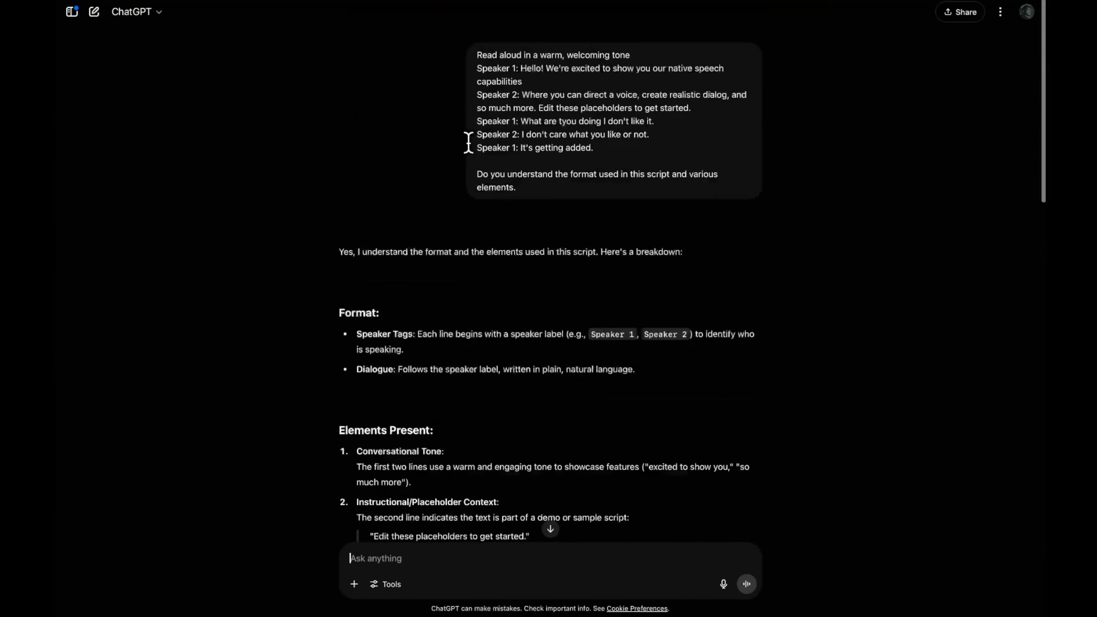
{"action": "scroll", "coordinate": [470, 150], "scroll_direction": "down", "scroll_amount": 15}
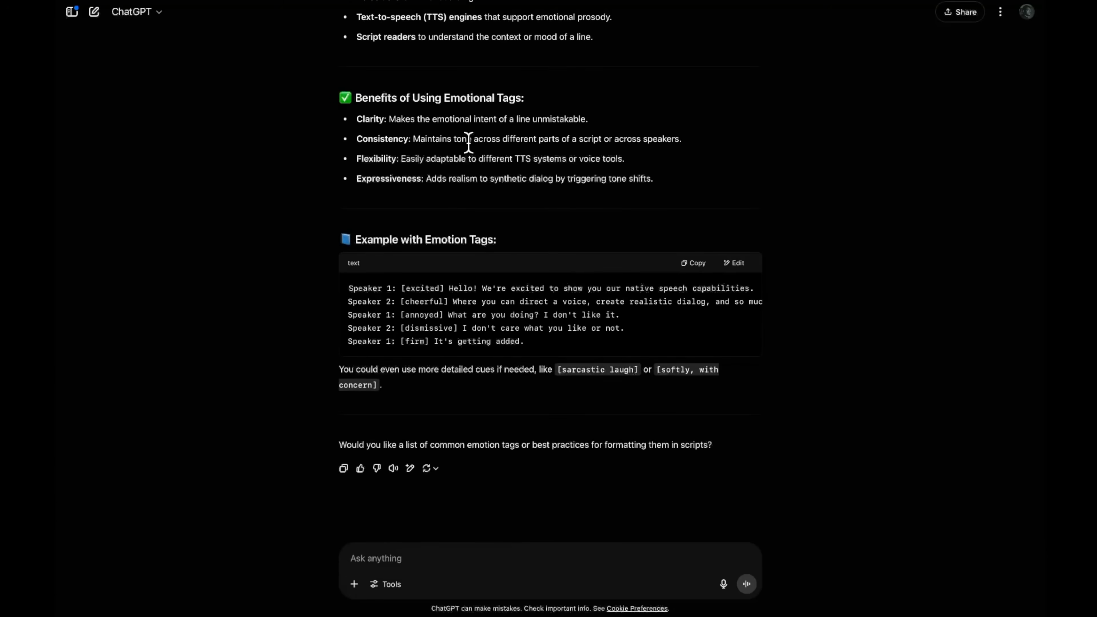
{"action": "scroll", "coordinate": [469, 143], "scroll_direction": "up", "scroll_amount": 15}
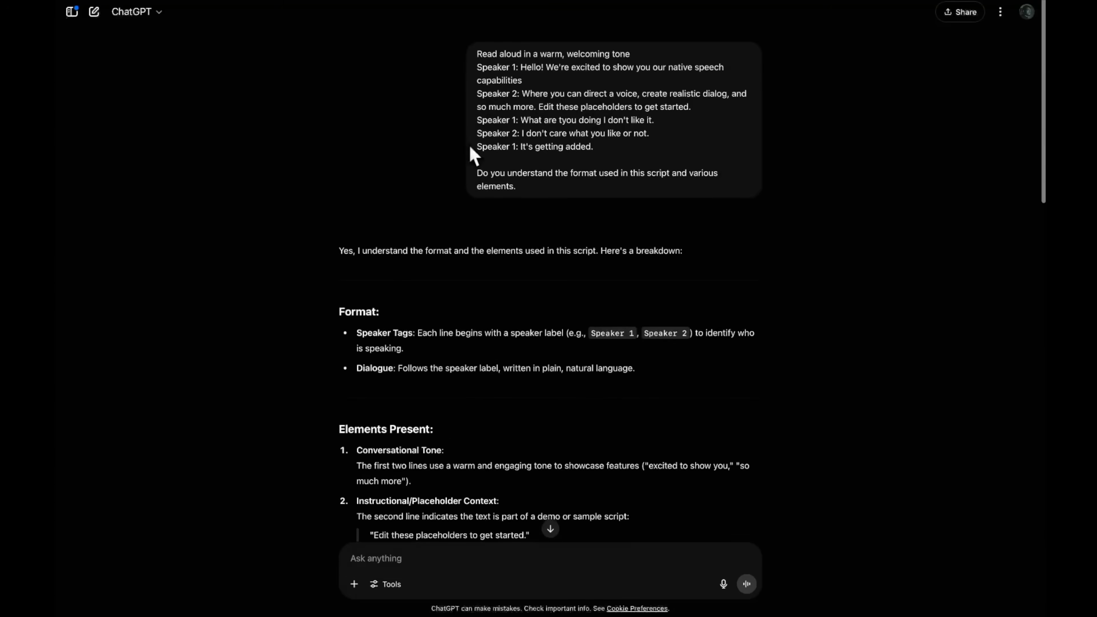
Step: Ask for a long girlfriend-boyfriend fight script about video games, with a [scene description] at the very top followed by the finalized format
{"action": "scroll", "coordinate": [469, 142], "scroll_direction": "down", "scroll_amount": 15}
{"action": "type", "text": "Now come up with a long script between two speakers. The first one is a girlfriend and the other one is a boyfriend. Both are having a fight because the boy doesn't spend time with her and just plays stupid video games according to her. So have scenarios examples that they come up with debating over it and trying to prove themselves right. That' will be fun . Please do also specify the whole setting the place they are in the whole environment and everything in [scene description] at the very top. followed by the format we just had."}
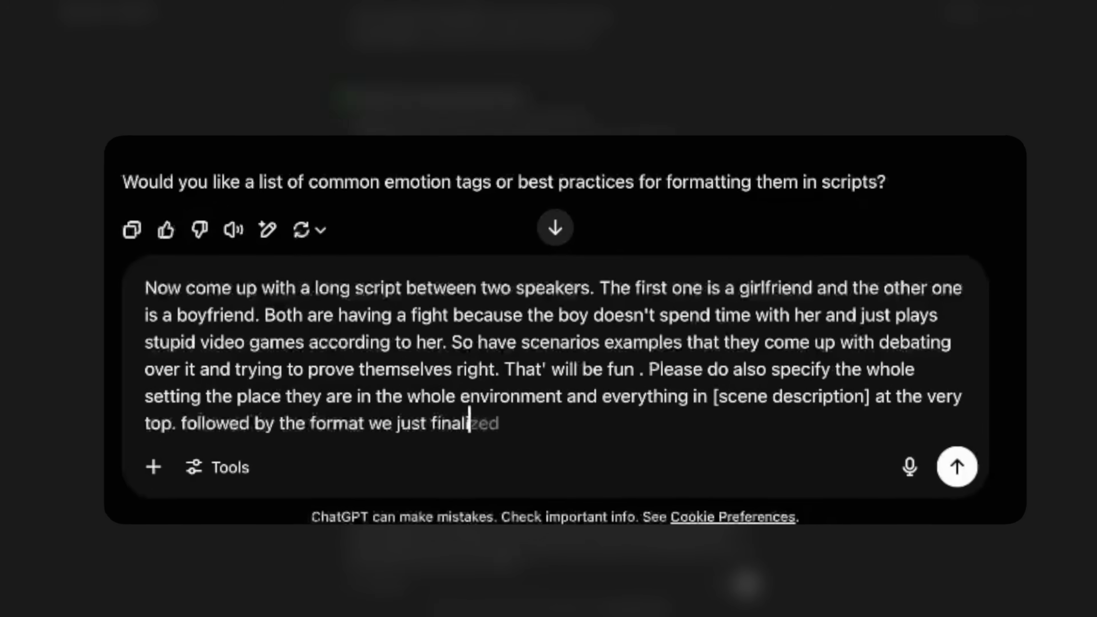
{"action": "type", "text": "zed."}
{"action": "left_click", "coordinate": [957, 466]}
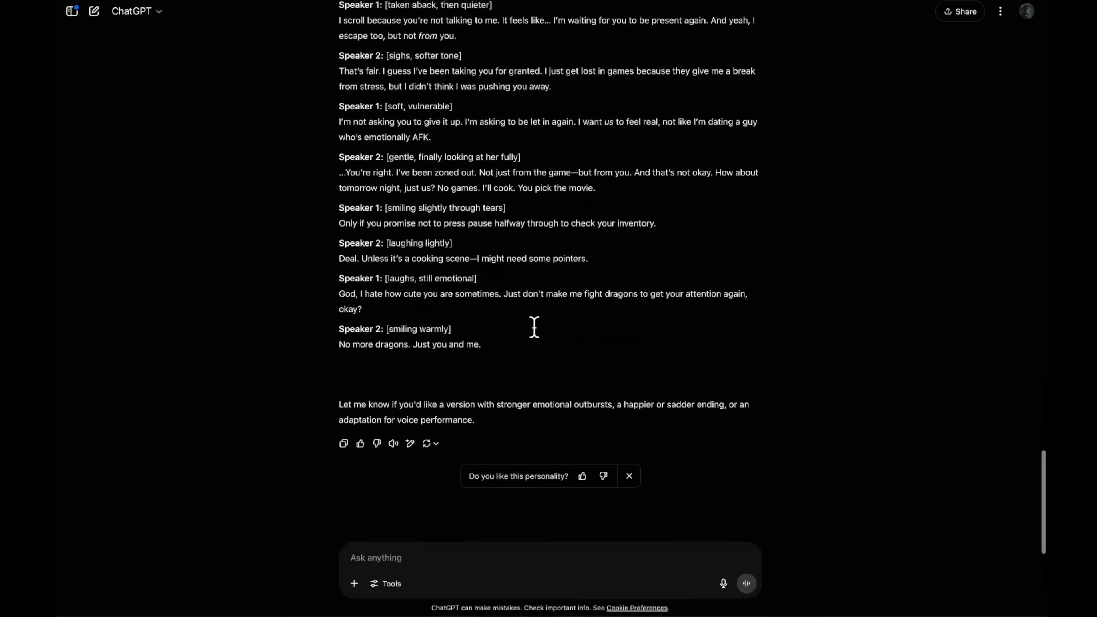
Step: Copy the scene description and full script from the reply and replace the raw structure in Google AI Studio with them
{"action": "scroll", "coordinate": [542, 199], "scroll_direction": "up", "scroll_amount": 7}
{"action": "scroll", "coordinate": [542, 198], "scroll_direction": "up", "scroll_amount": 10}
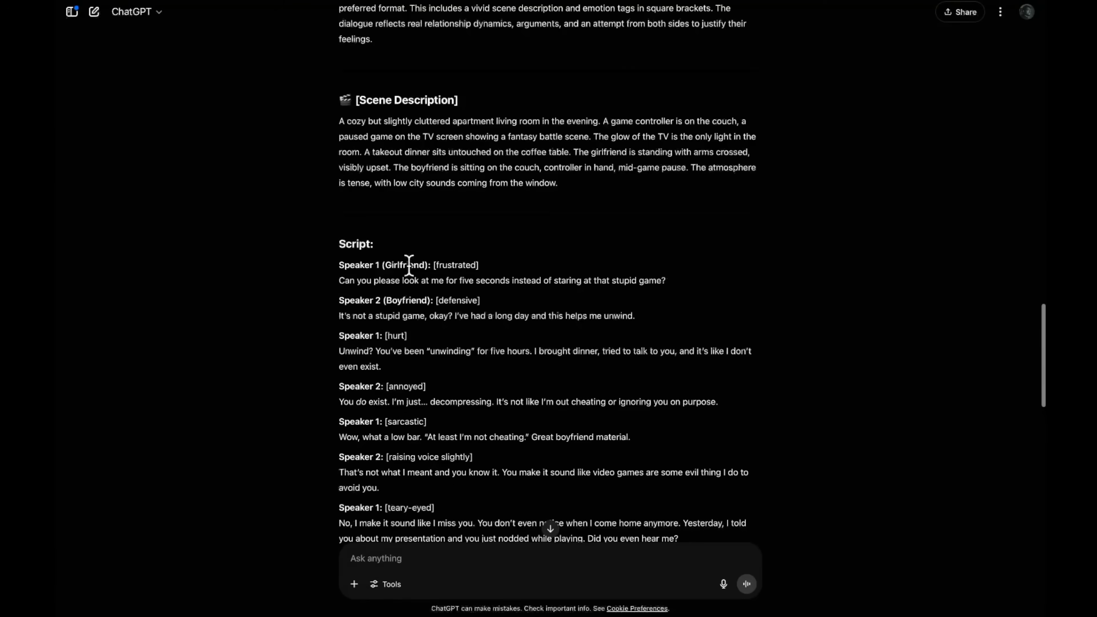
{"action": "left_click_drag", "start_coordinate": [340, 121], "coordinate": [480, 387]}
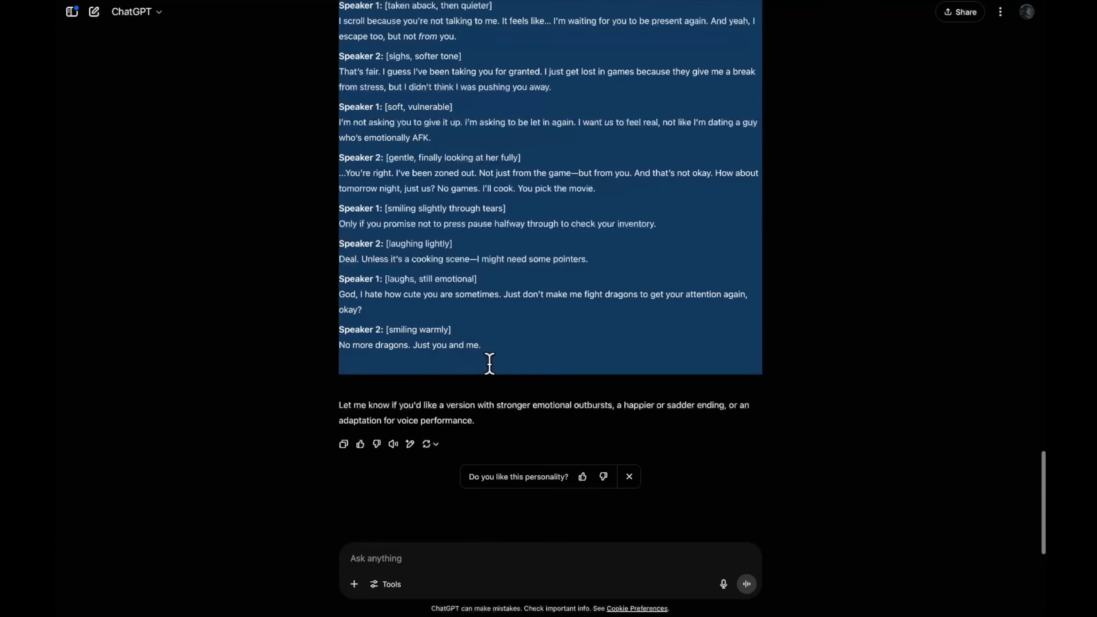
{"action": "left_click", "coordinate": [421, 10]}
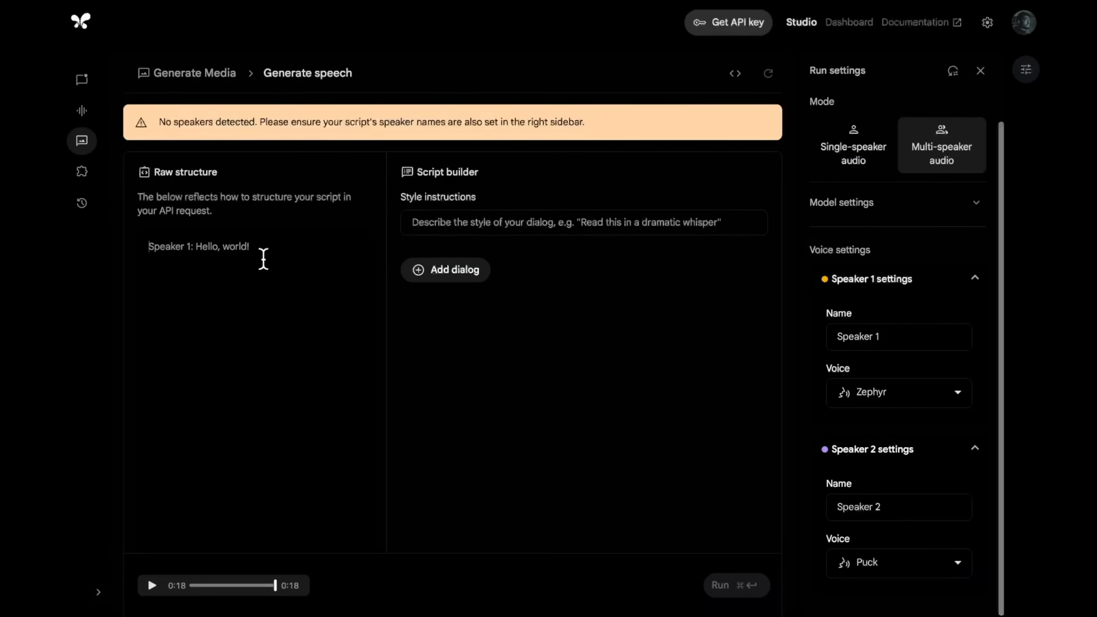
{"action": "key", "text": "super+v"}
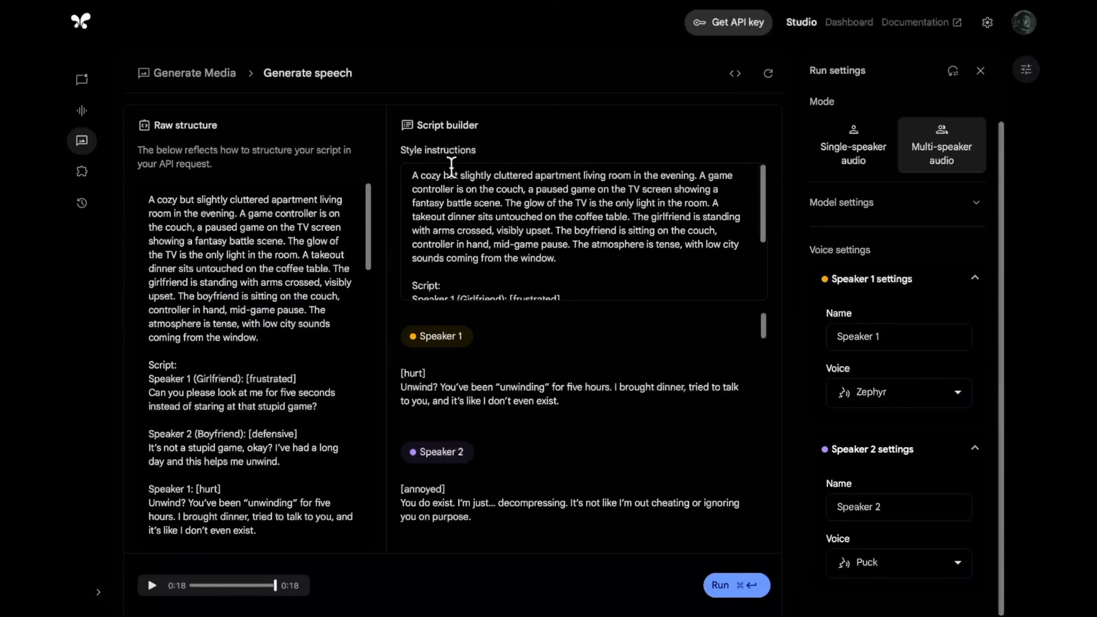
Step: Examine how the pasted script is divided between the style instructions, the raw structure and the speaker dialogs
{"action": "left_click_drag", "start_coordinate": [402, 150], "coordinate": [501, 158]}
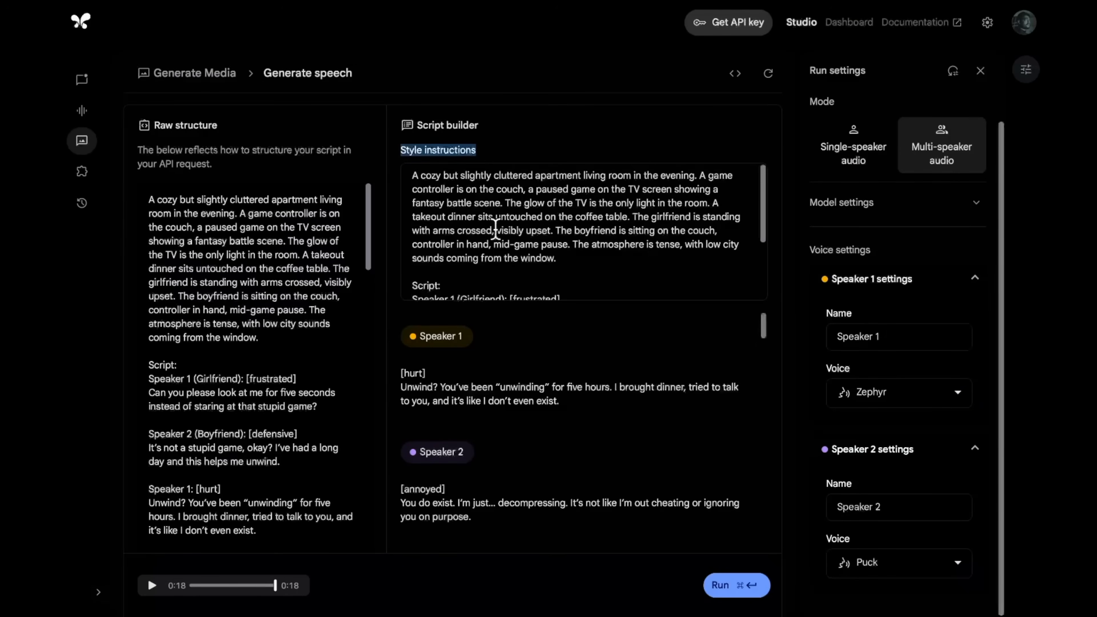
{"action": "scroll", "coordinate": [496, 231], "scroll_direction": "down", "scroll_amount": 3}
{"action": "scroll", "coordinate": [497, 250], "scroll_direction": "up", "scroll_amount": 2}
{"action": "scroll", "coordinate": [497, 250], "scroll_direction": "down", "scroll_amount": 2}
{"action": "scroll", "coordinate": [184, 287], "scroll_direction": "down", "scroll_amount": 3}
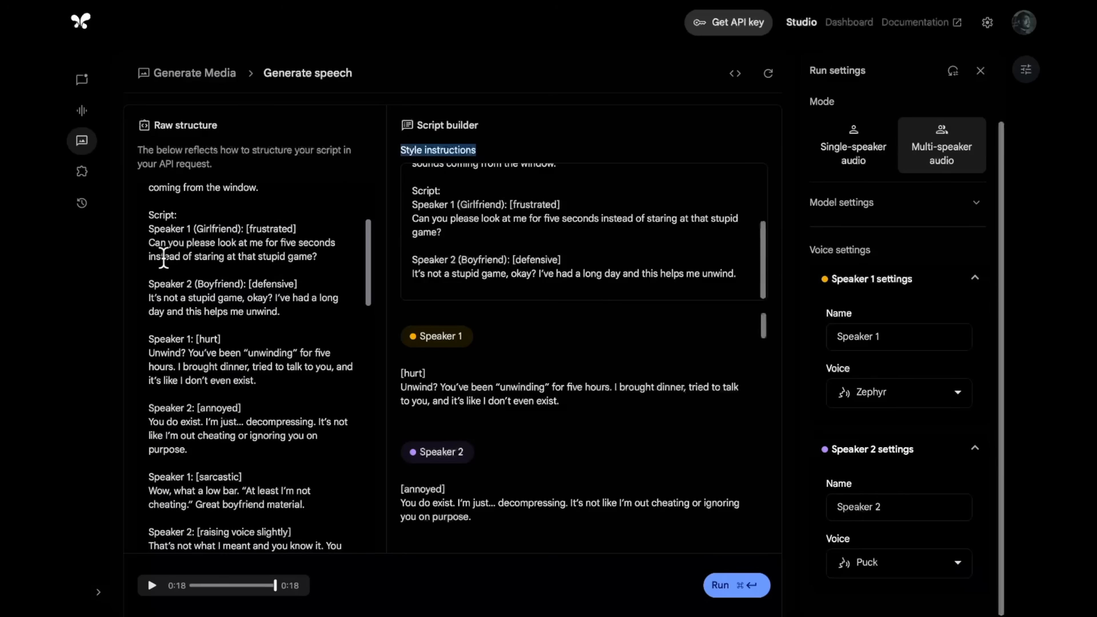
{"action": "scroll", "coordinate": [470, 363], "scroll_direction": "down", "scroll_amount": 10}
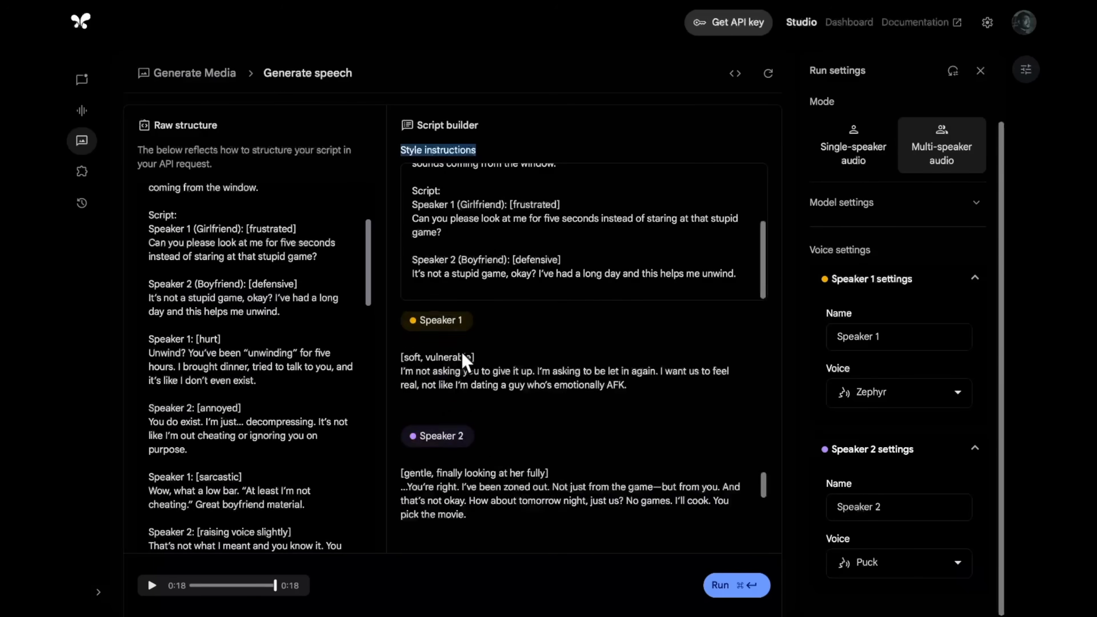
Step: Try to generate the multi-speaker audio from the pasted script
{"action": "scroll", "coordinate": [514, 465], "scroll_direction": "up", "scroll_amount": 10}
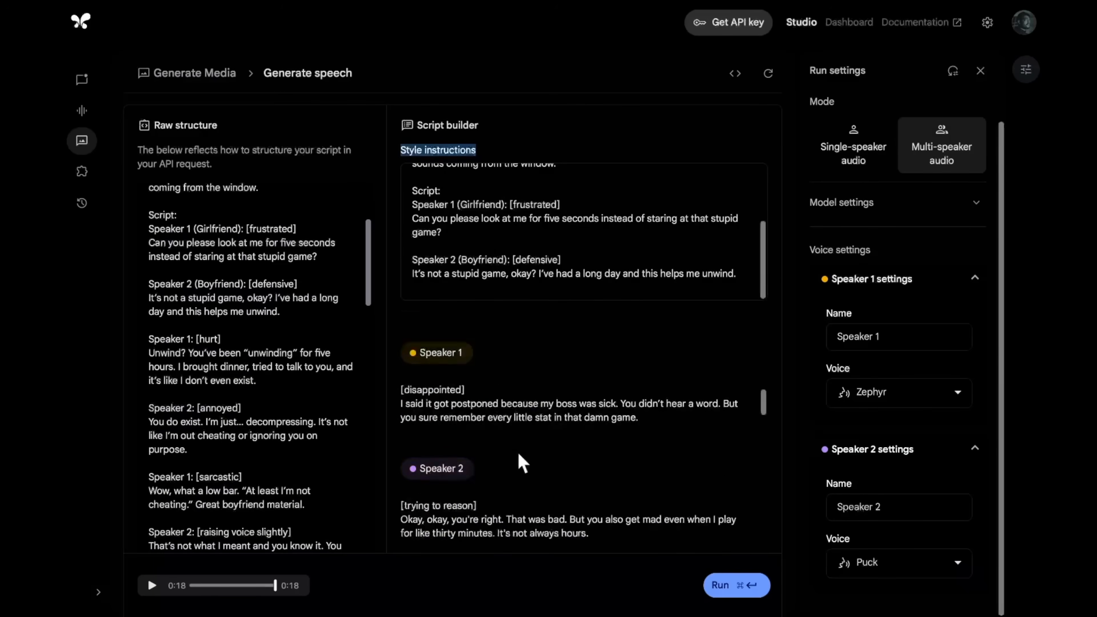
{"action": "left_click", "coordinate": [725, 585]}
{"action": "left_click", "coordinate": [728, 587]}
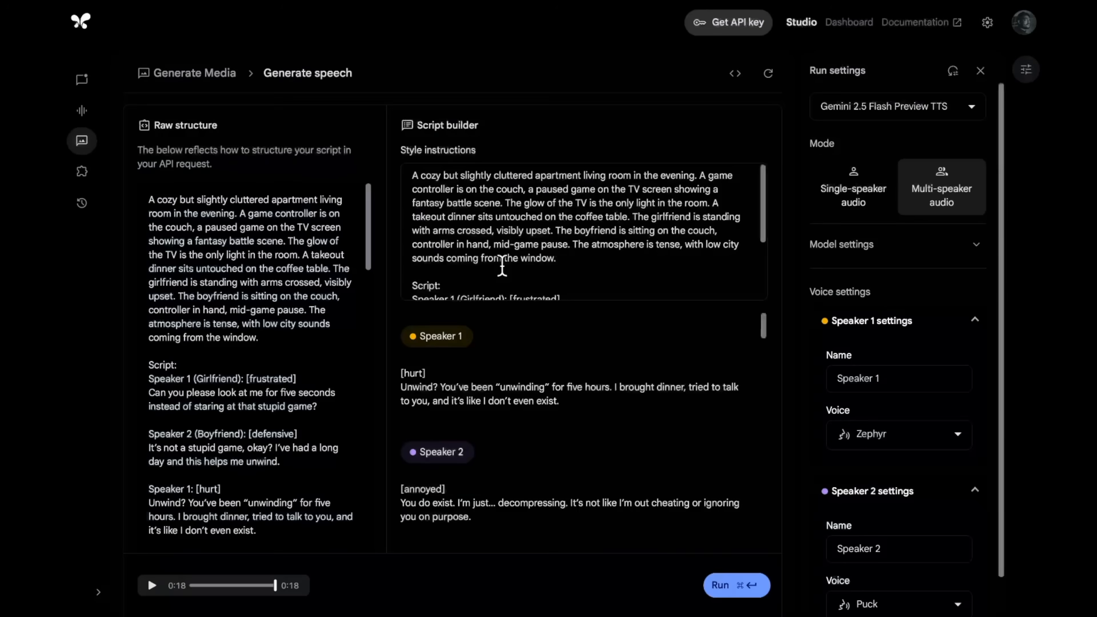
Step: Delete the "(Girlfriend)" label after the first Speaker 1 name in the raw structure, keeping the colon
{"action": "left_click", "coordinate": [502, 267]}
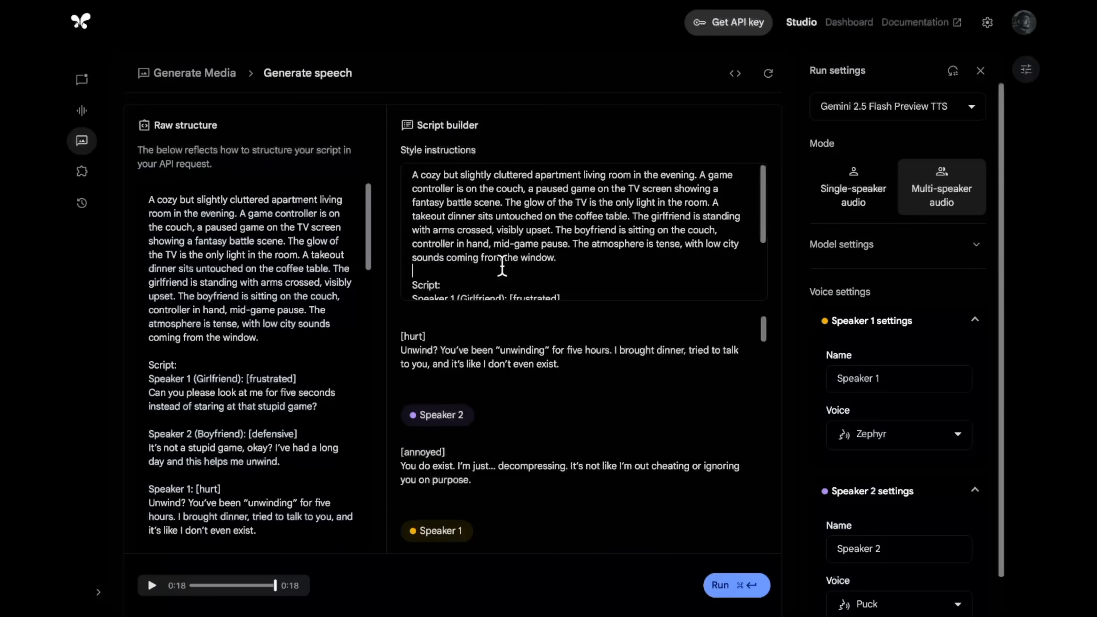
{"action": "scroll", "coordinate": [501, 260], "scroll_direction": "down", "scroll_amount": 3}
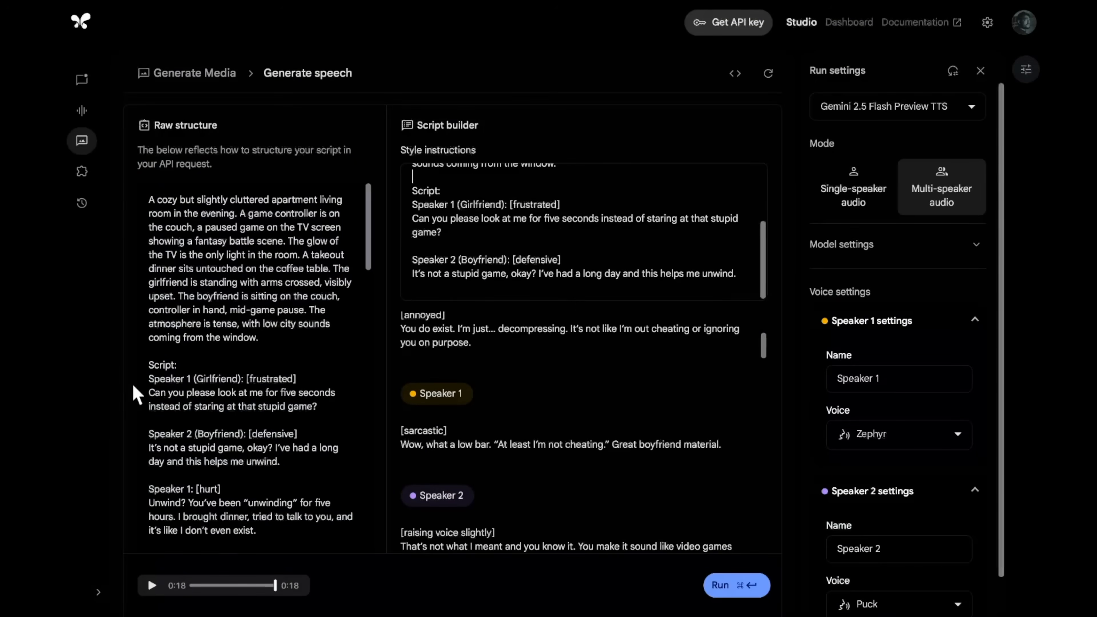
{"action": "left_click_drag", "start_coordinate": [194, 379], "coordinate": [244, 380]}
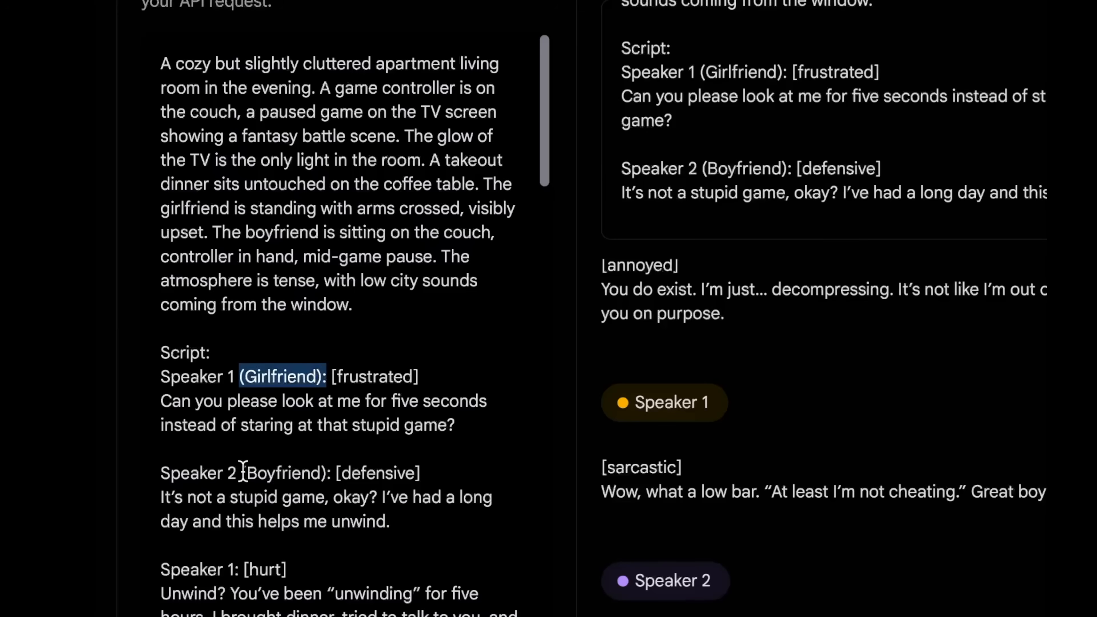
{"action": "left_click_drag", "start_coordinate": [243, 472], "coordinate": [320, 475]}
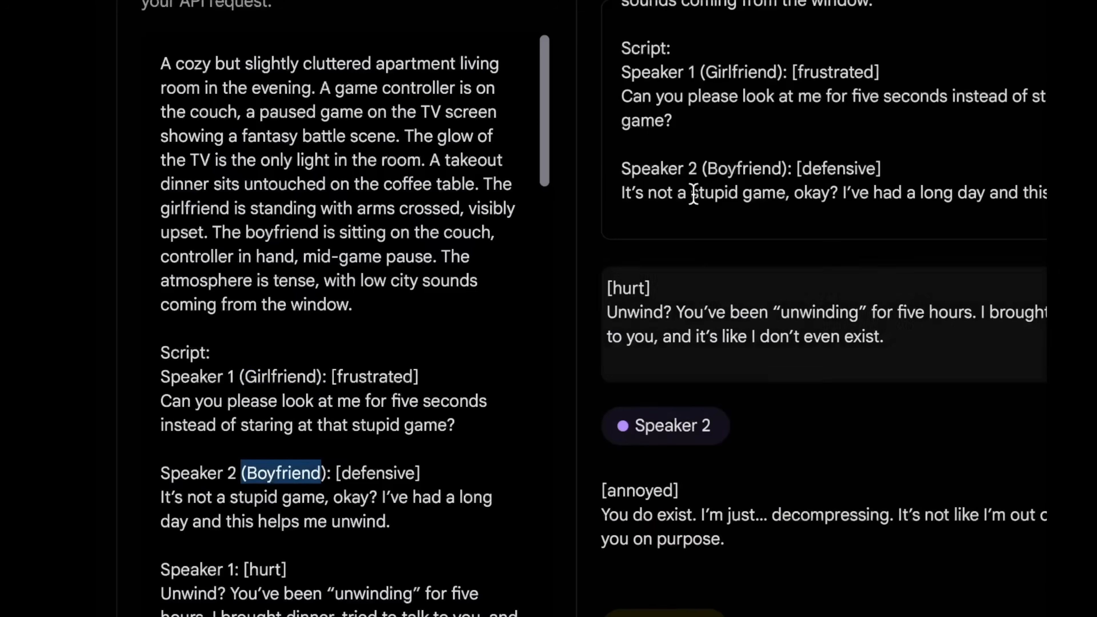
{"action": "left_click", "coordinate": [323, 376]}
{"action": "type", "text": ")"}
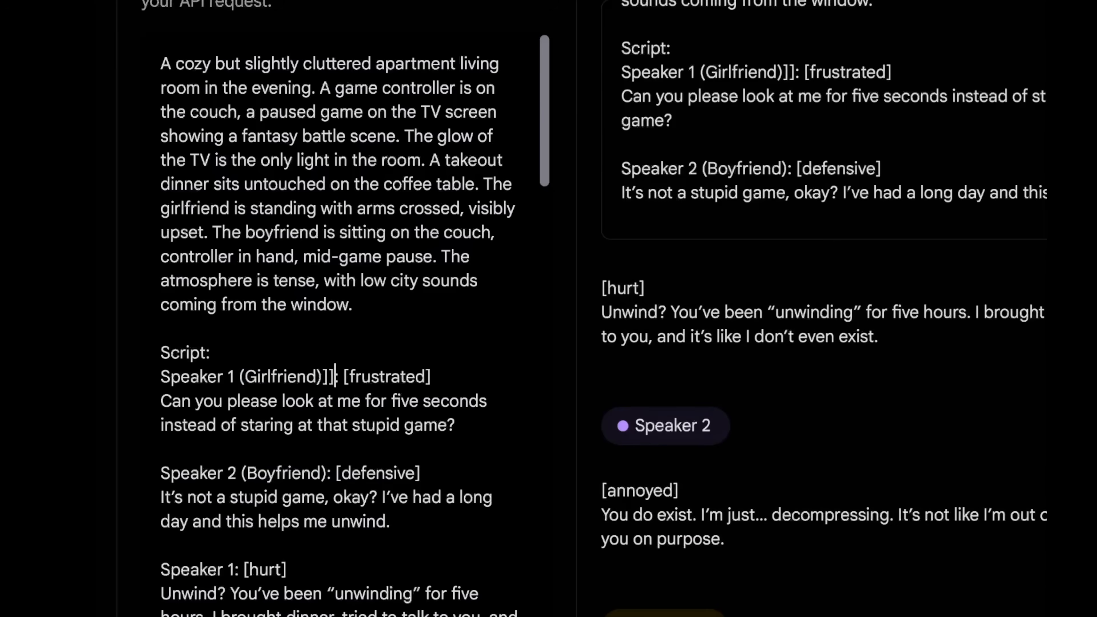
{"action": "key", "text": "BackSpace"}
{"action": "key", "text": "BackSpace"}
{"action": "key", "text": "BackSpace"}
{"action": "key", "text": "BackSpace"}
{"action": "key", "text": "BackSpace"}
{"action": "key", "text": "BackSpace"}
{"action": "key", "text": "BackSpace"}
{"action": "key", "text": "BackSpace"}
{"action": "key", "text": "BackSpace"}
{"action": "key", "text": "BackSpace"}
{"action": "key", "text": "BackSpace"}
{"action": "key", "text": "BackSpace"}
{"action": "key", "text": "BackSpace"}
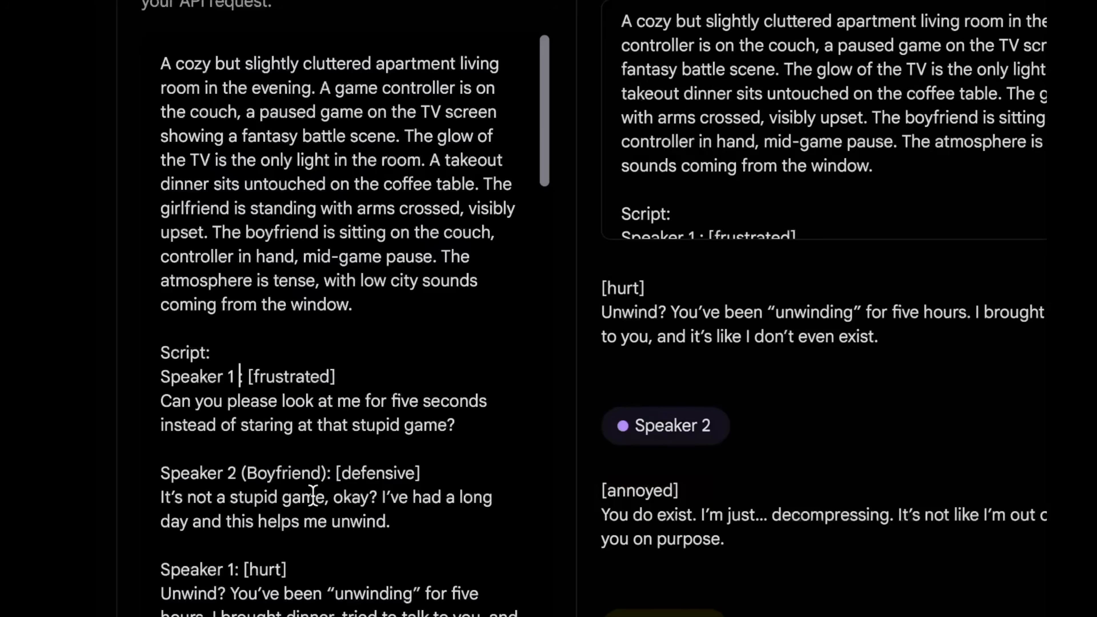
Step: Delete the "(Boyfriend)" label after the first Speaker 2 name in the raw structure, keeping the colon
{"action": "left_click", "coordinate": [327, 473]}
{"action": "key", "text": "BackSpace"}
{"action": "key", "text": "BackSpace"}
{"action": "key", "text": "BackSpace"}
{"action": "key", "text": "BackSpace"}
{"action": "key", "text": "BackSpace"}
{"action": "key", "text": "BackSpace"}
{"action": "key", "text": "BackSpace"}
{"action": "key", "text": "BackSpace"}
{"action": "key", "text": "BackSpace"}
{"action": "key", "text": "BackSpace"}
{"action": "key", "text": "BackSpace"}
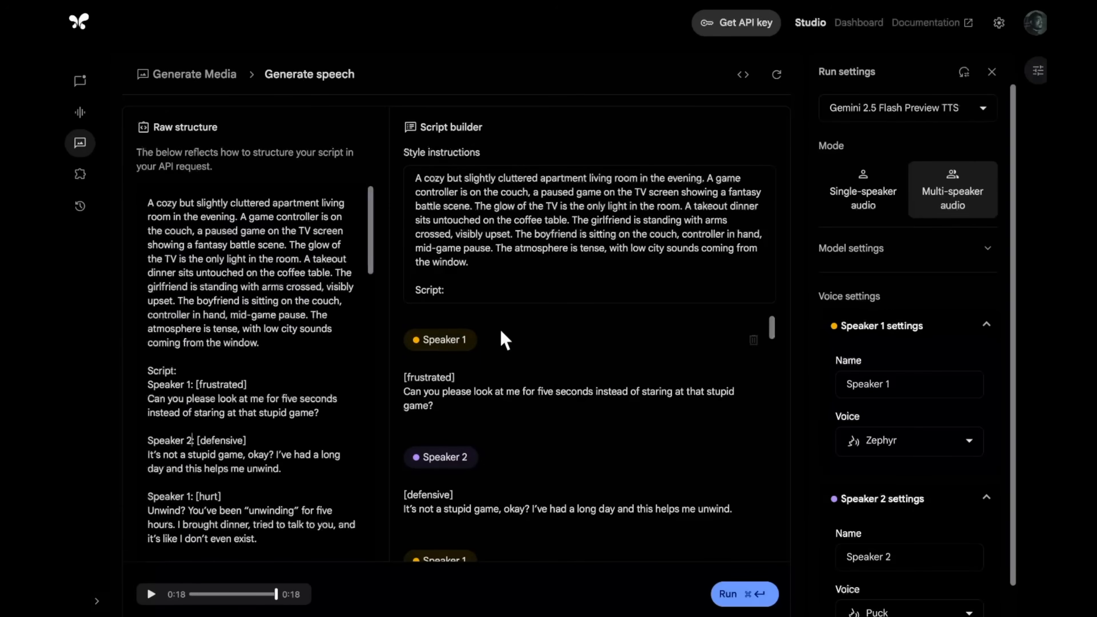
Step: Generate the multi-speaker audio from the corrected script and play it from the first frustrated dialog
{"action": "left_click", "coordinate": [744, 601]}
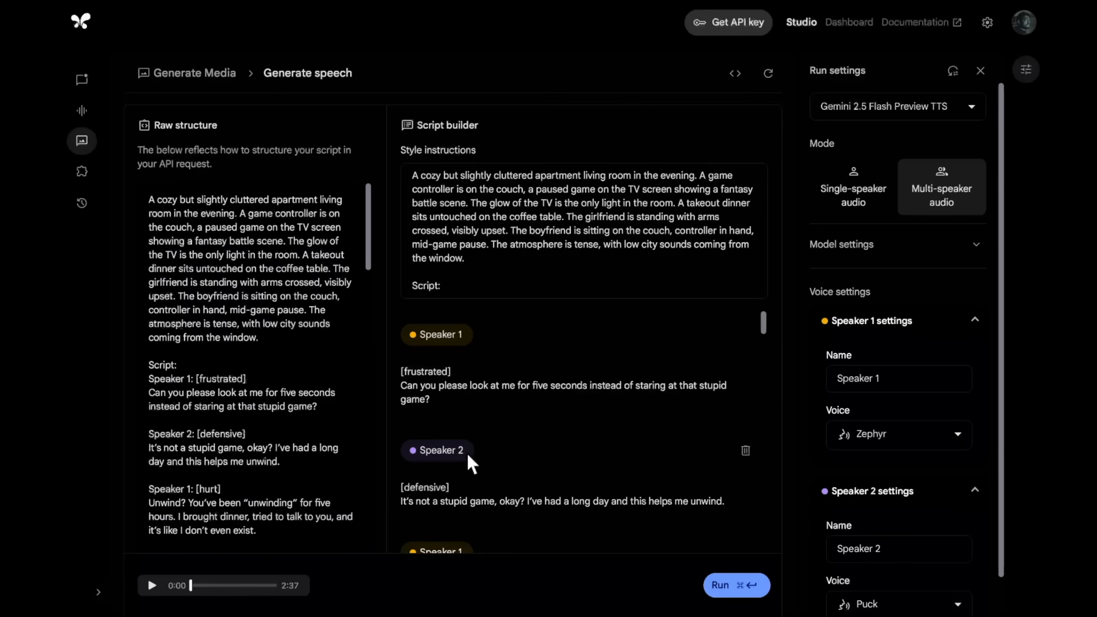
{"action": "left_click", "coordinate": [152, 586]}
{"action": "scroll", "coordinate": [630, 403], "scroll_direction": "down", "scroll_amount": 2}
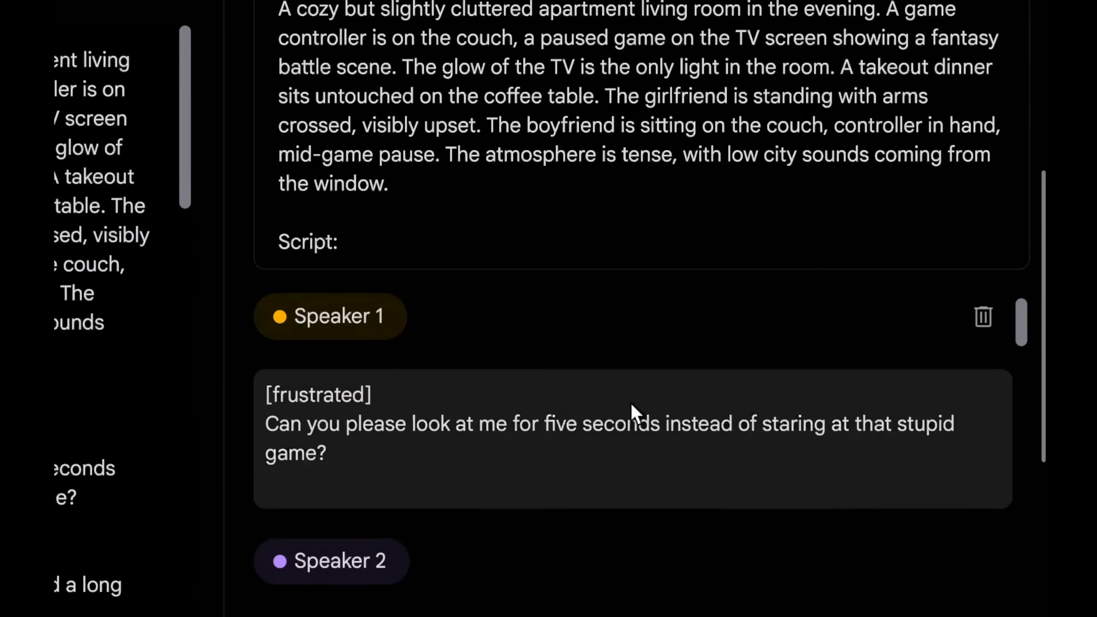
{"action": "scroll", "coordinate": [749, 507], "scroll_direction": "up", "scroll_amount": 1}
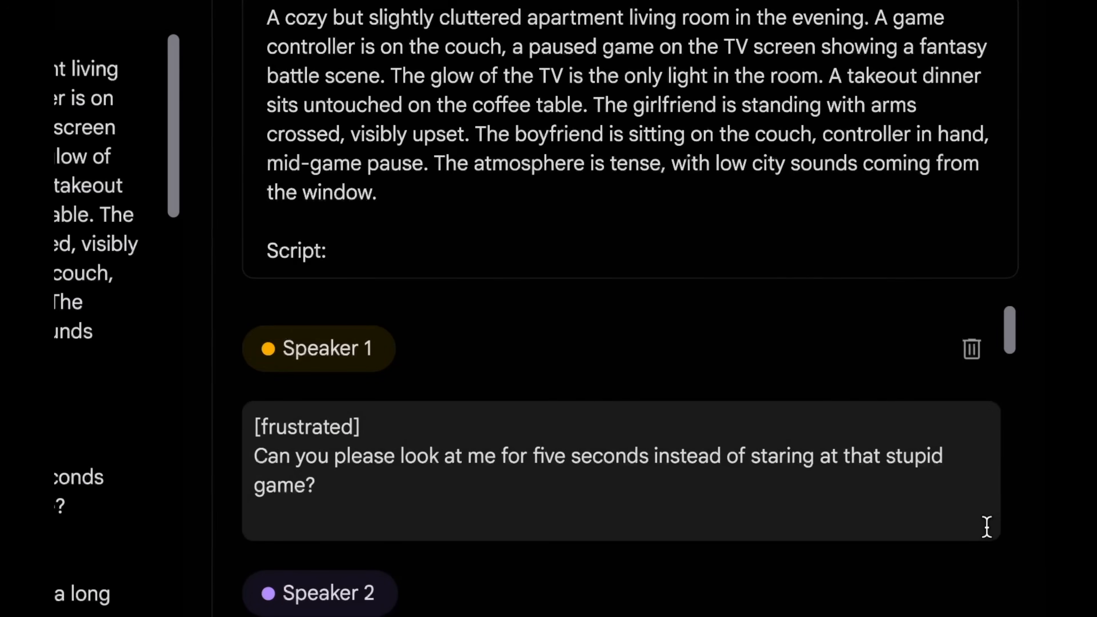
Step: Follow the playing audio through the script builder's dialogs, comparing each emotion tag with the spoken line until the last dialog
{"action": "scroll", "coordinate": [977, 533], "scroll_direction": "down", "scroll_amount": 3}
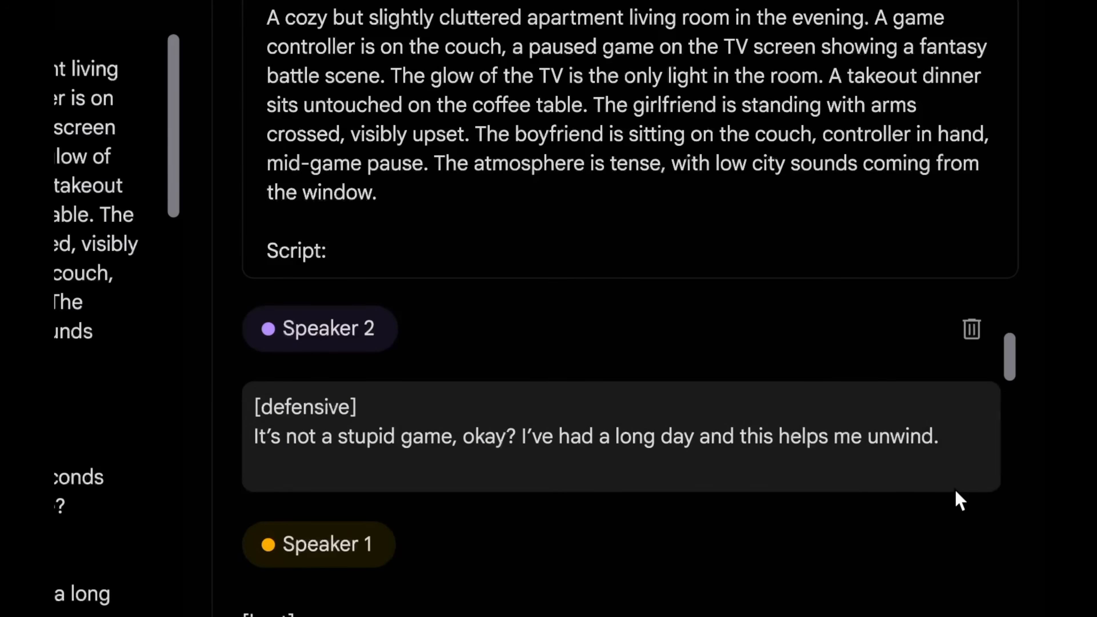
{"action": "scroll", "coordinate": [955, 490], "scroll_direction": "down", "scroll_amount": 3}
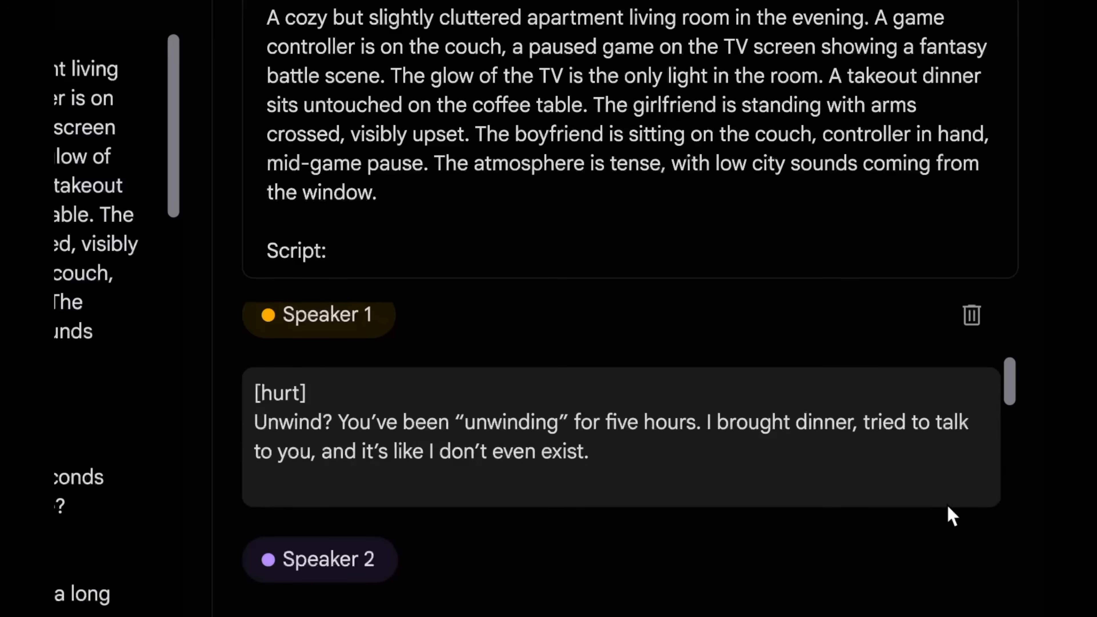
{"action": "scroll", "coordinate": [953, 516], "scroll_direction": "down", "scroll_amount": 3}
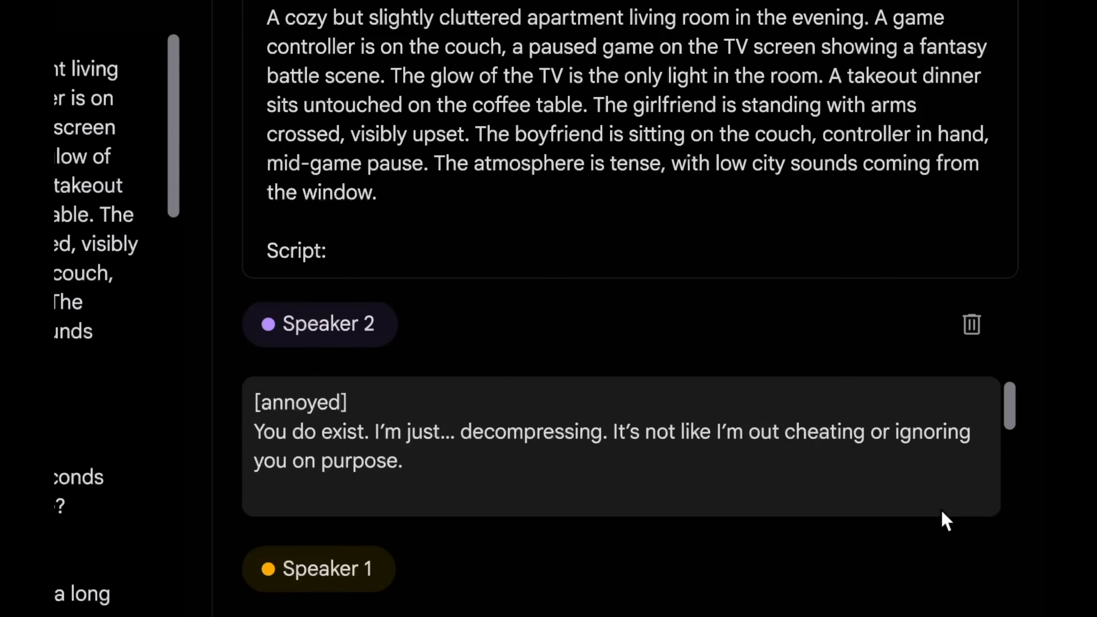
{"action": "scroll", "coordinate": [942, 513], "scroll_direction": "down", "scroll_amount": 3}
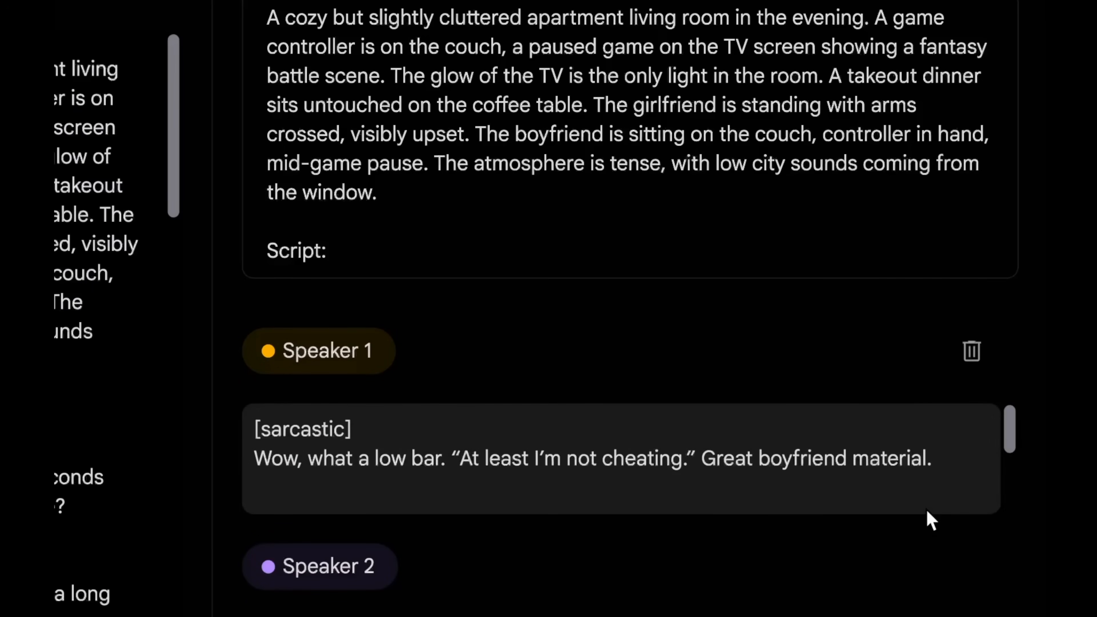
{"action": "scroll", "coordinate": [927, 510], "scroll_direction": "down", "scroll_amount": 3}
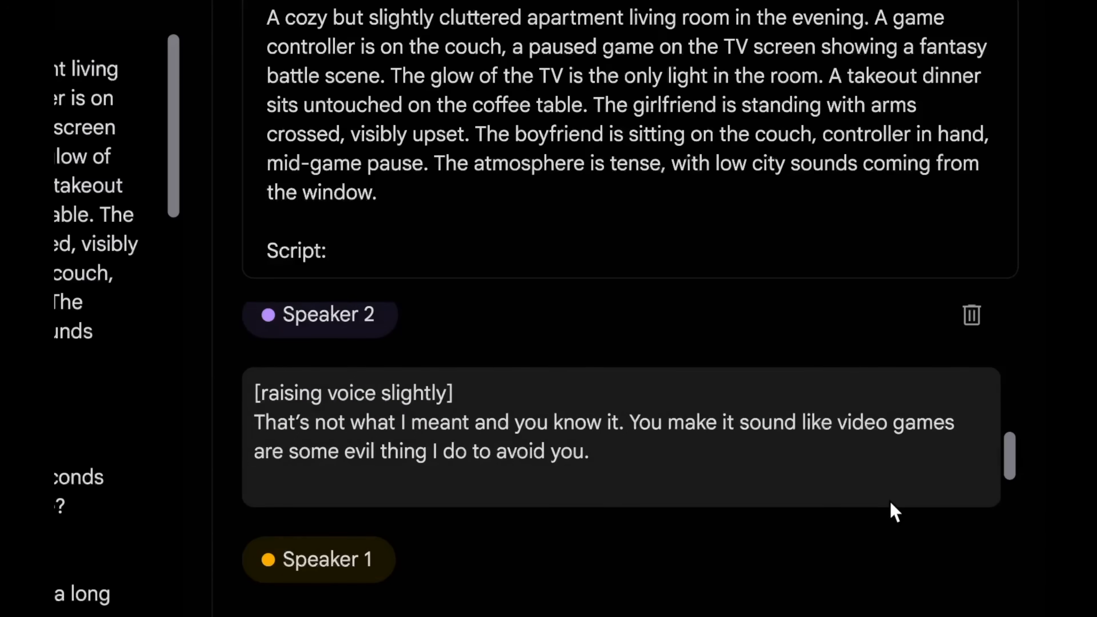
{"action": "scroll", "coordinate": [889, 502], "scroll_direction": "down", "scroll_amount": 3}
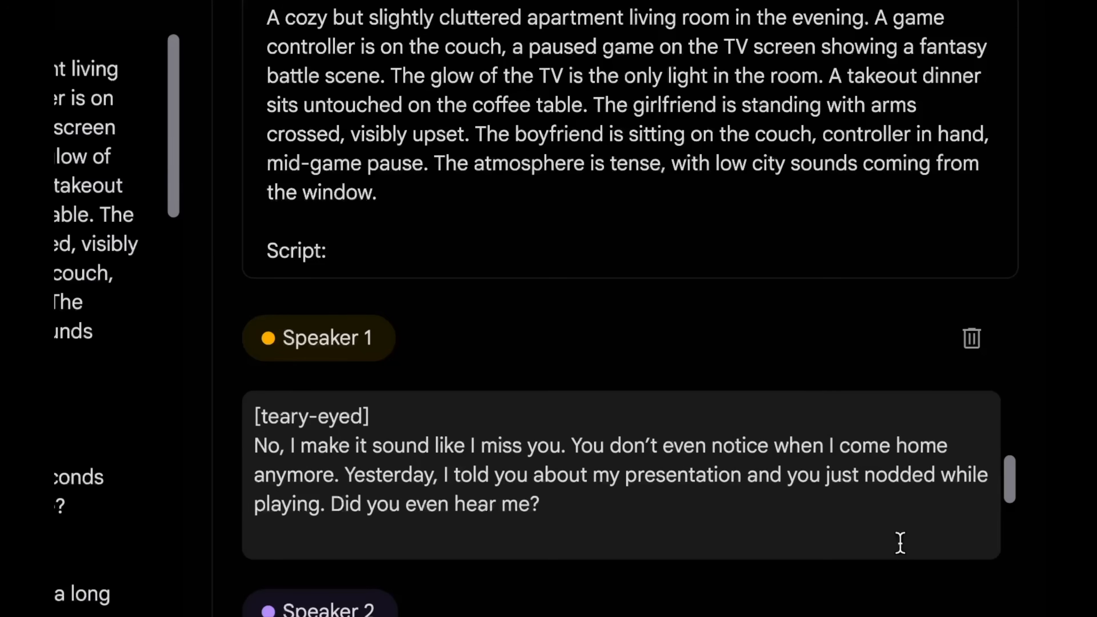
{"action": "scroll", "coordinate": [900, 543], "scroll_direction": "down", "scroll_amount": 5}
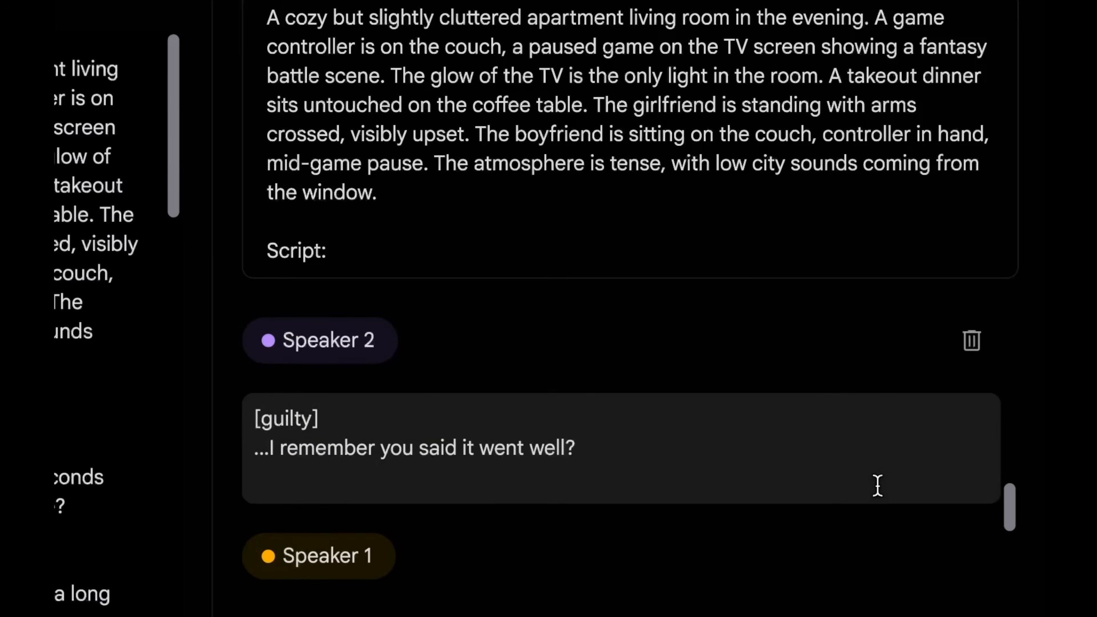
{"action": "scroll", "coordinate": [878, 487], "scroll_direction": "down", "scroll_amount": 5}
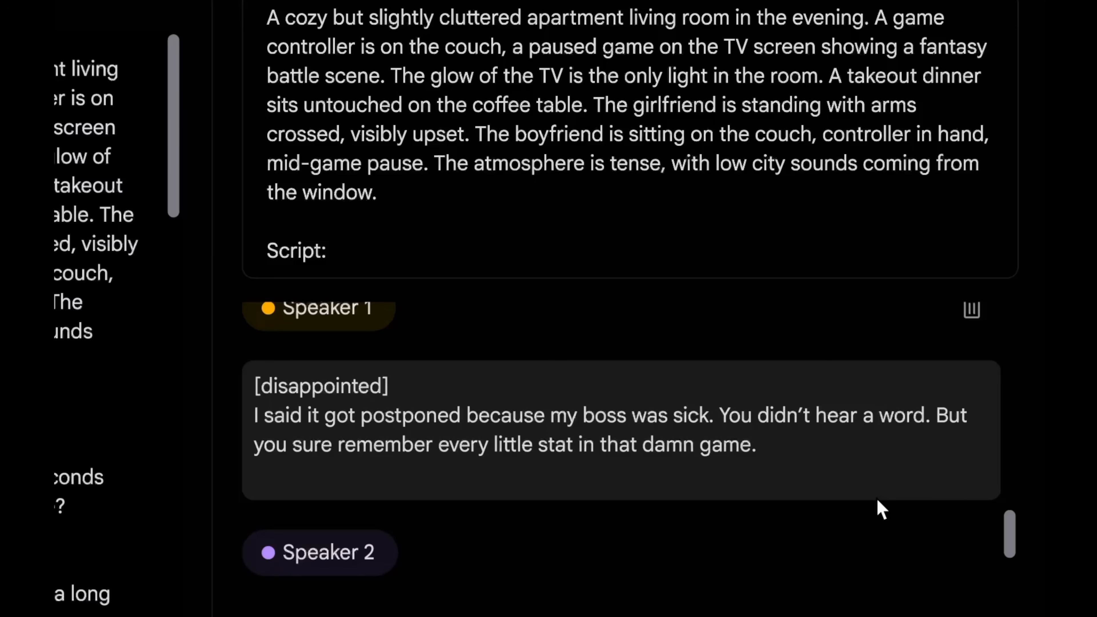
{"action": "scroll", "coordinate": [877, 499], "scroll_direction": "down", "scroll_amount": 5}
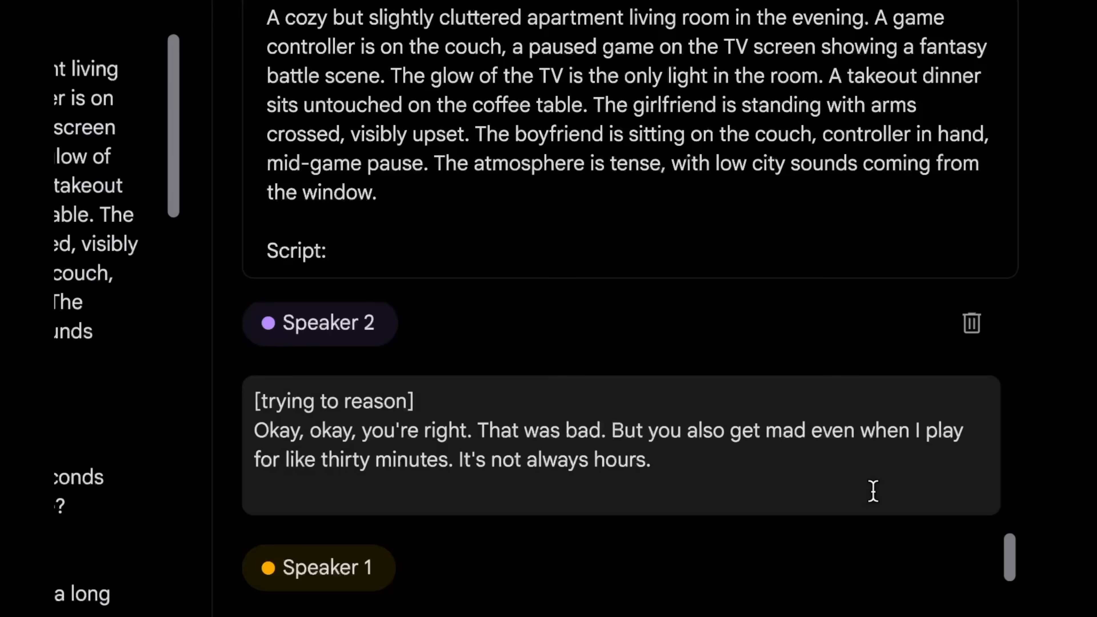
{"action": "scroll", "coordinate": [872, 491], "scroll_direction": "down", "scroll_amount": 5}
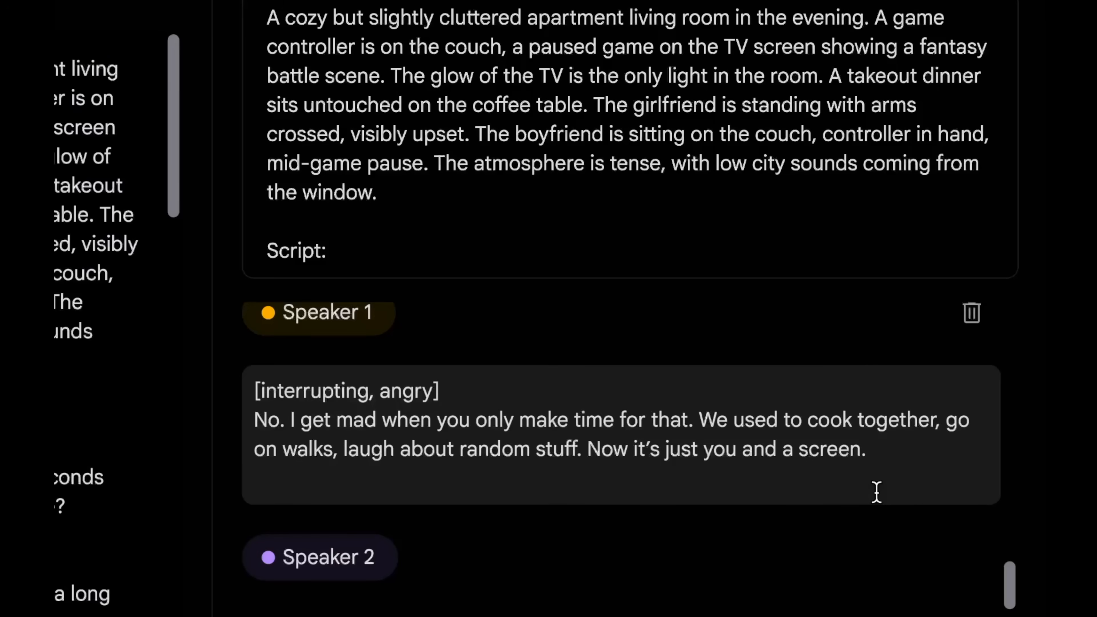
{"action": "scroll", "coordinate": [876, 492], "scroll_direction": "down", "scroll_amount": 5}
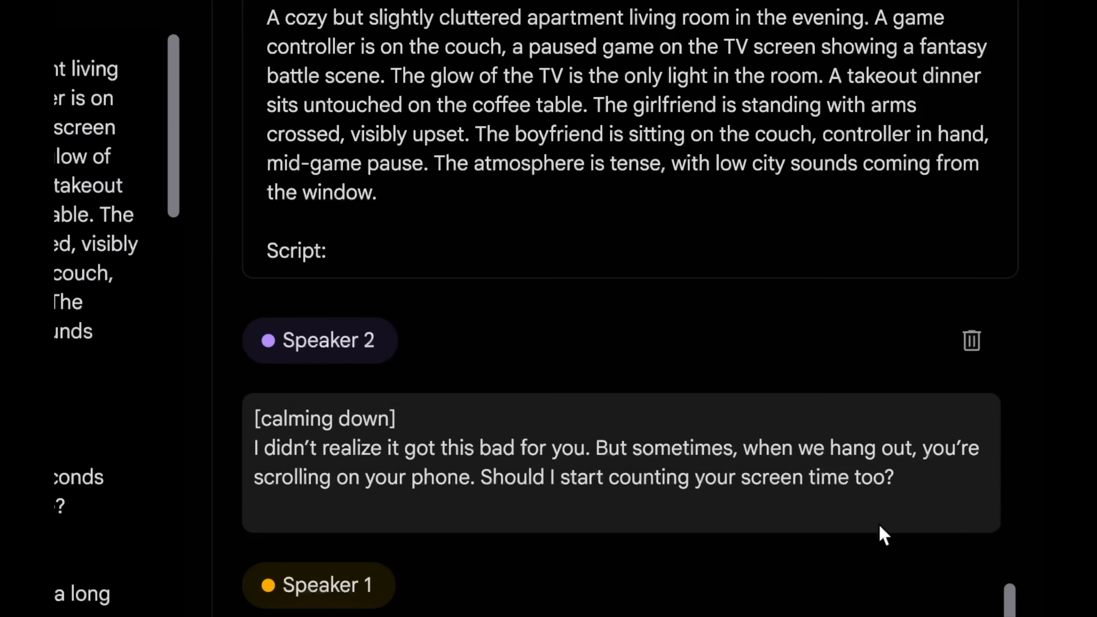
{"action": "scroll", "coordinate": [879, 525], "scroll_direction": "down", "scroll_amount": 5}
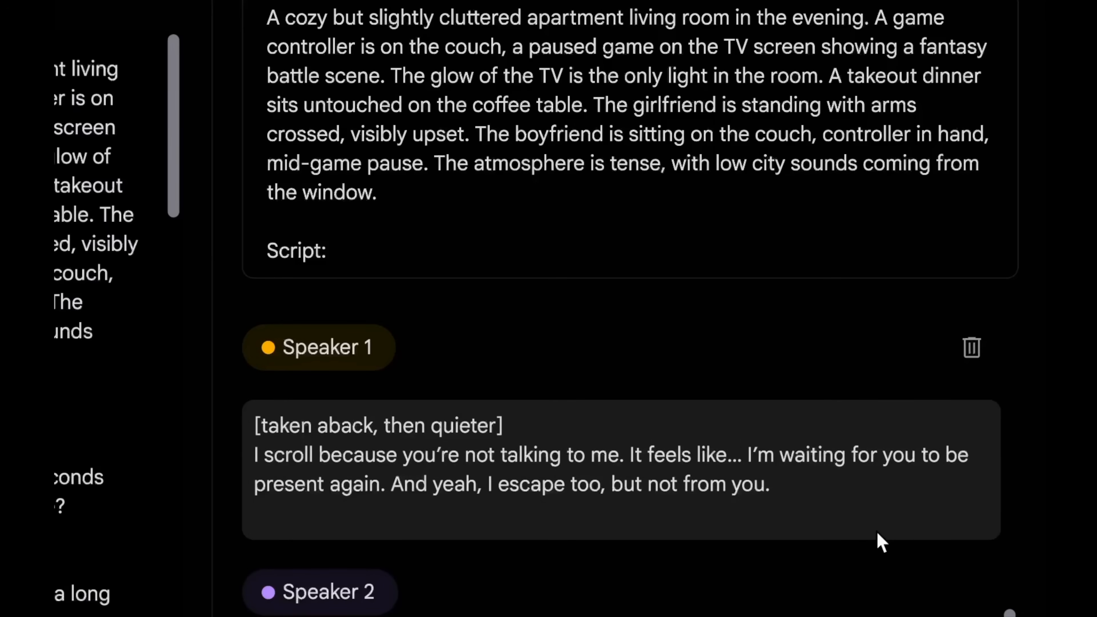
{"action": "scroll", "coordinate": [877, 532], "scroll_direction": "down", "scroll_amount": 5}
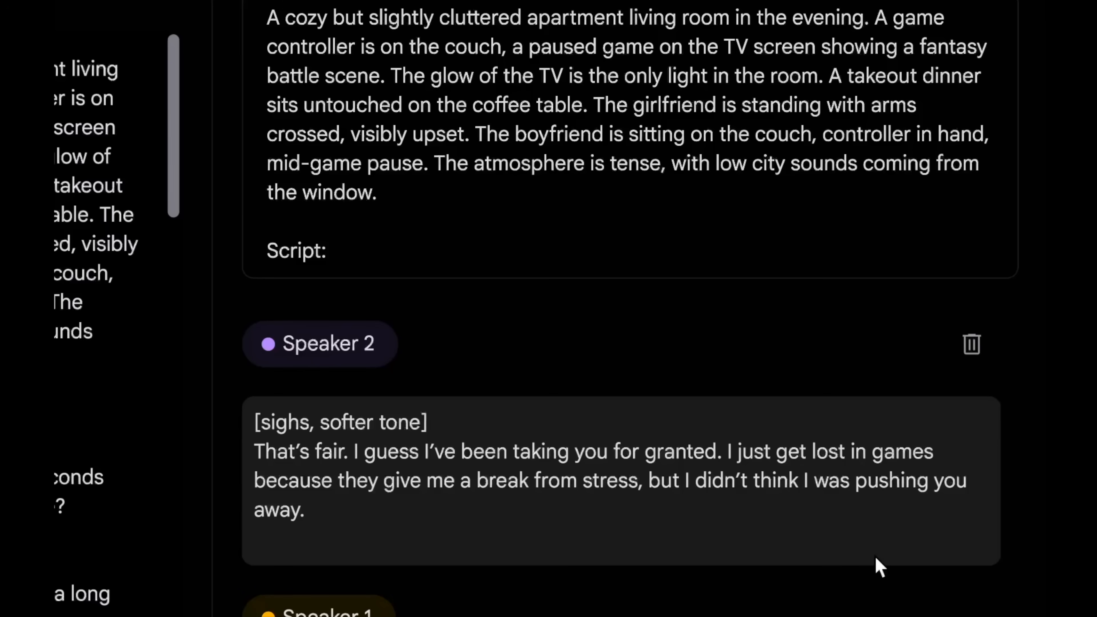
{"action": "scroll", "coordinate": [876, 556], "scroll_direction": "down", "scroll_amount": 5}
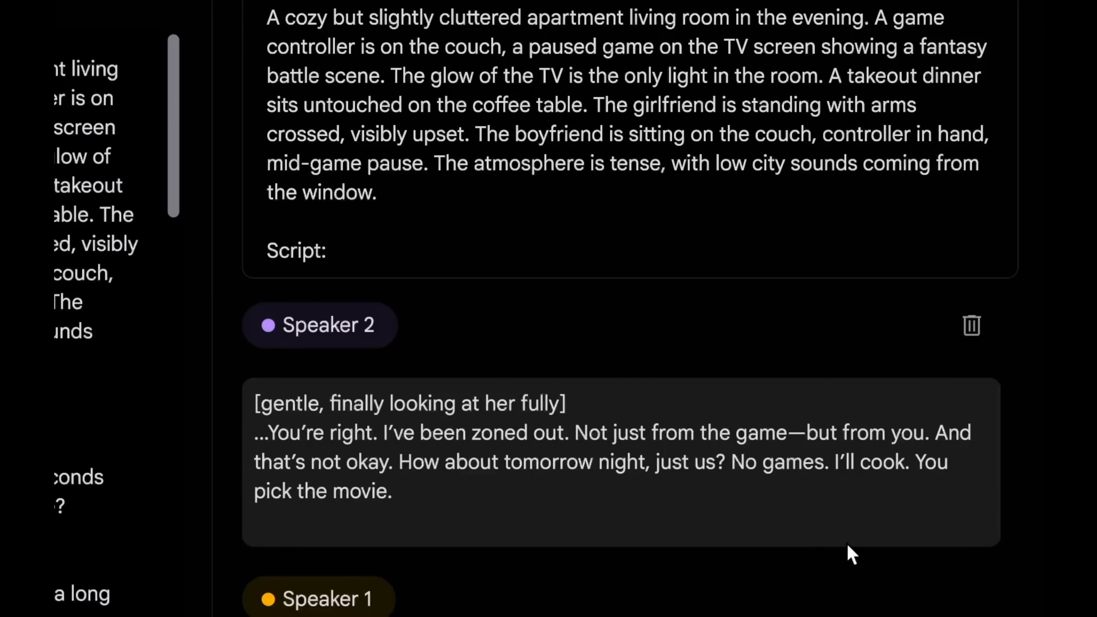
{"action": "scroll", "coordinate": [847, 544], "scroll_direction": "down", "scroll_amount": 6}
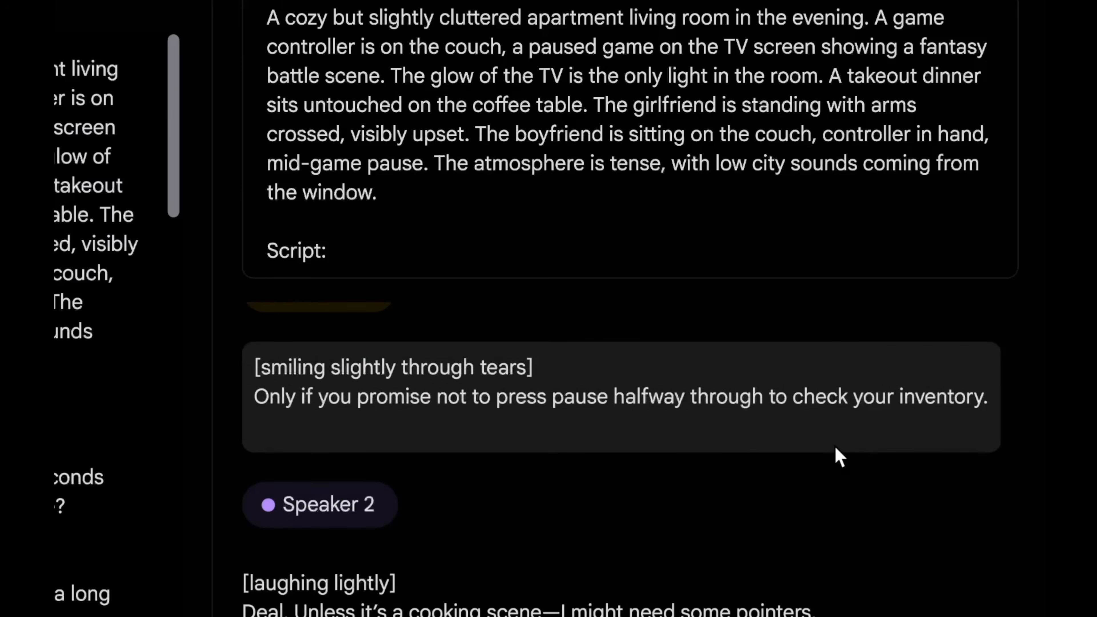
{"action": "scroll", "coordinate": [835, 446], "scroll_direction": "down", "scroll_amount": 4}
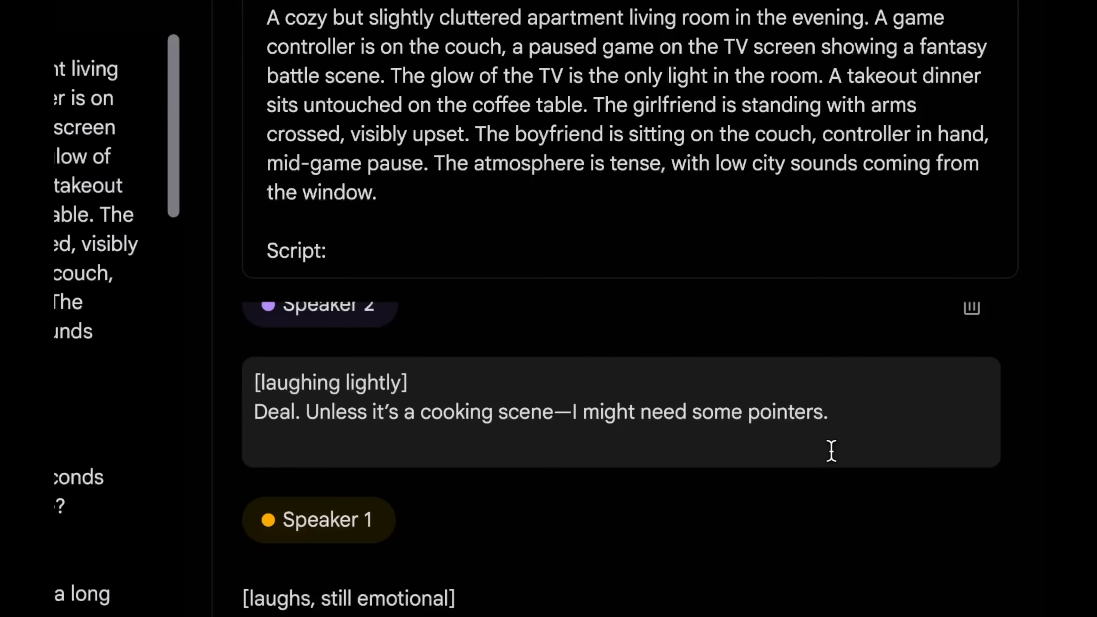
{"action": "scroll", "coordinate": [831, 451], "scroll_direction": "down", "scroll_amount": 4}
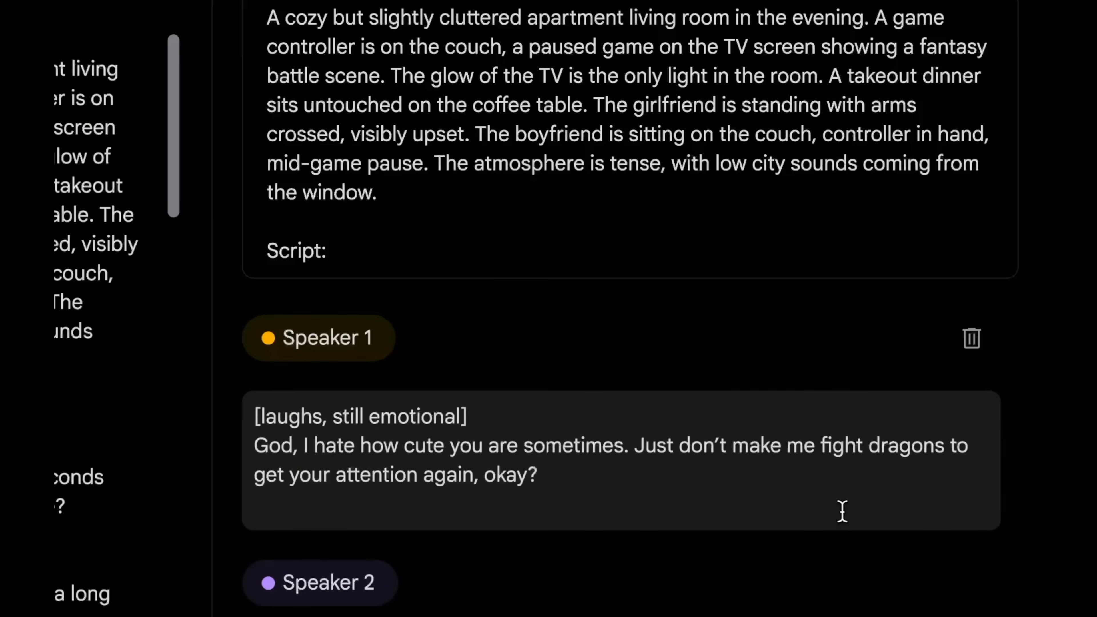
{"action": "scroll", "coordinate": [843, 513], "scroll_direction": "down", "scroll_amount": 5}
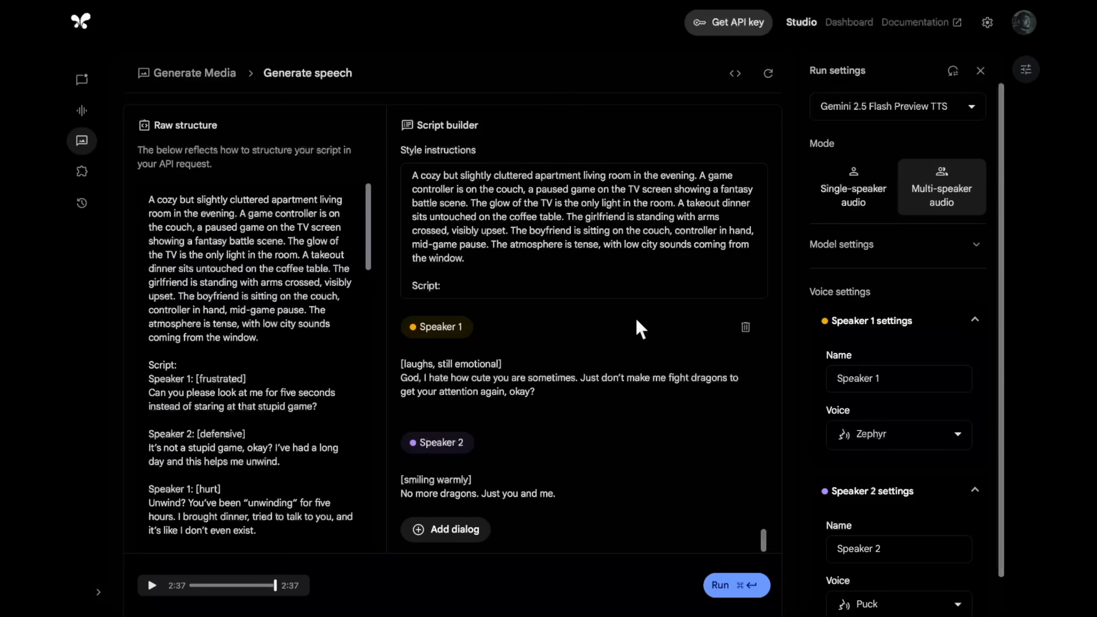
Step: Revisit the realtime Gemini live page and reopen Gemini speech generation from the generative media models
{"action": "left_click", "coordinate": [82, 110]}
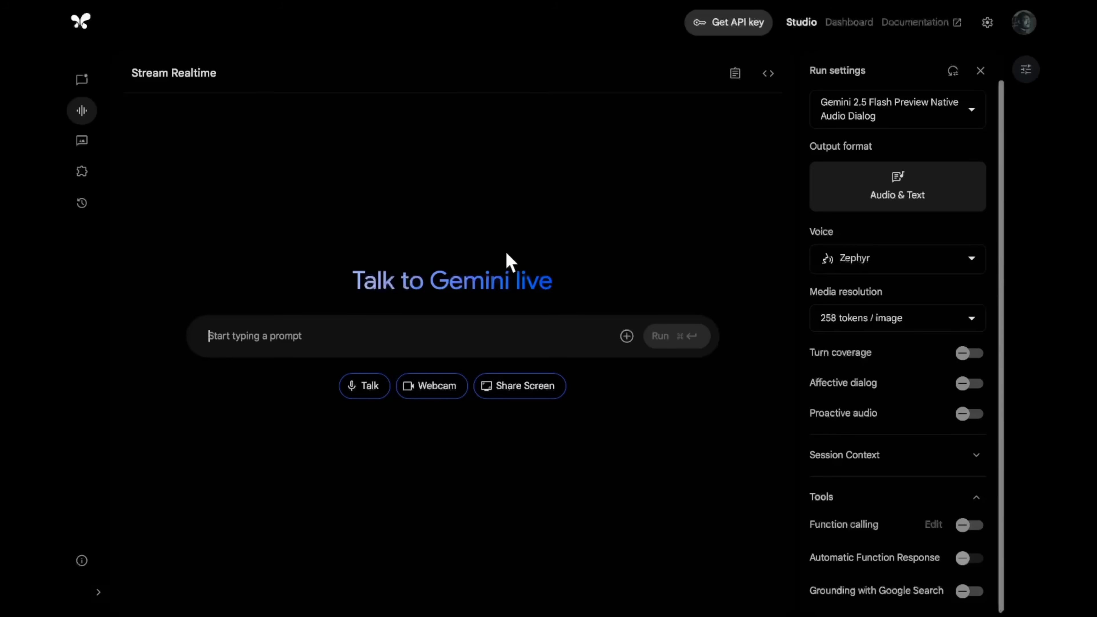
{"action": "left_click", "coordinate": [86, 141]}
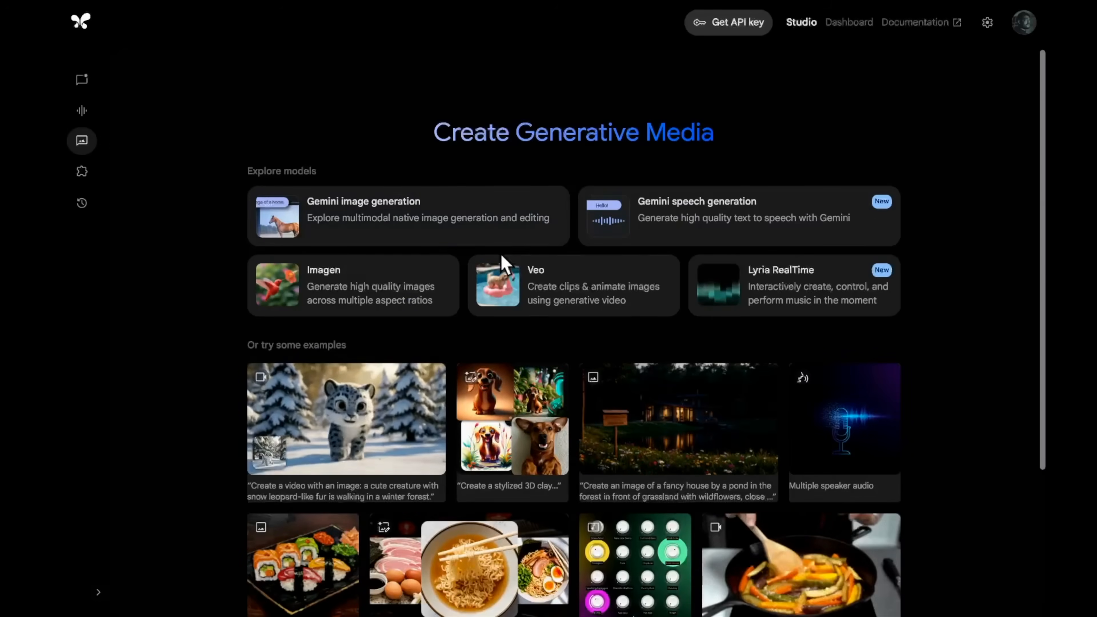
{"action": "left_click", "coordinate": [722, 230]}
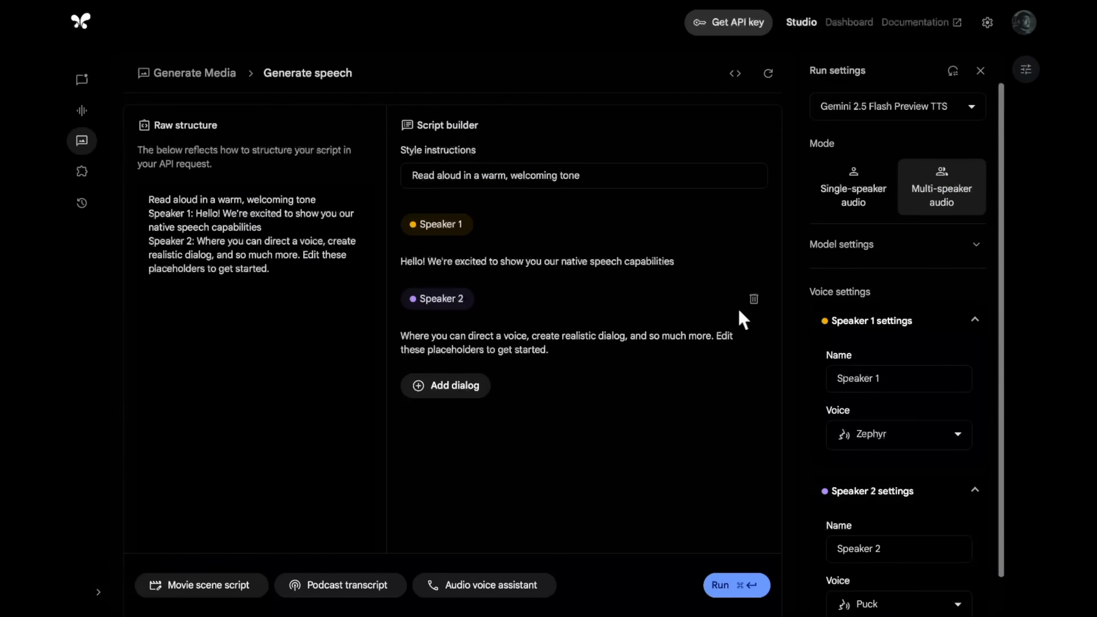